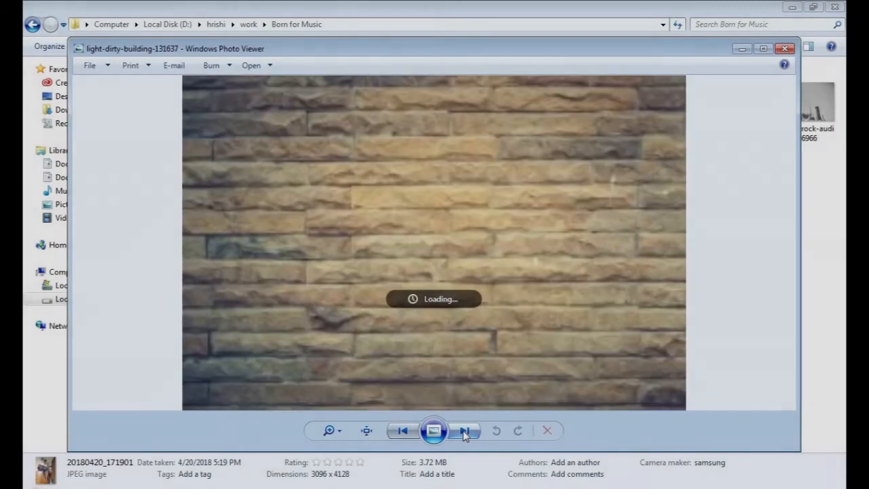
- Look through the source images in the Born for Music folder
{"action": "left_click", "coordinate": [465, 432]}
{"action": "left_click", "coordinate": [465, 432]}
{"action": "left_click", "coordinate": [464, 432]}
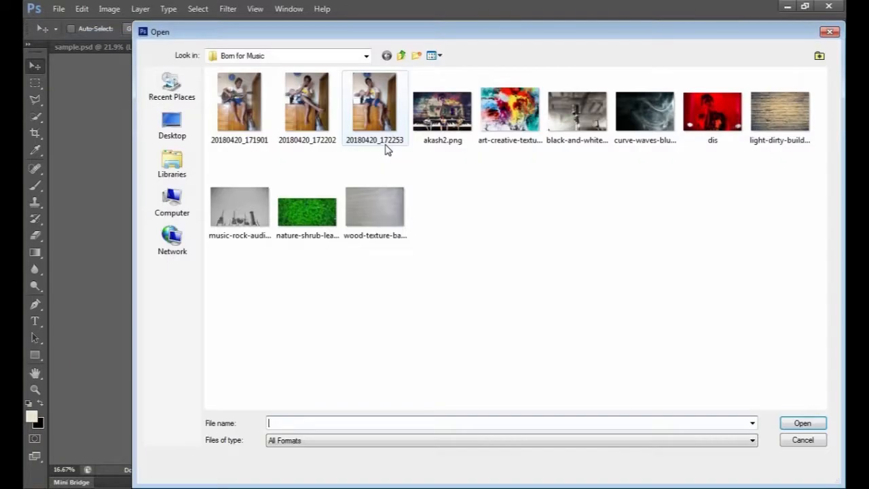
- Open the brick wall photo light-dirty-building-131637.jpeg in Photoshop with the default Camera Raw settings and fit it to the window
{"action": "left_click", "coordinate": [788, 129]}
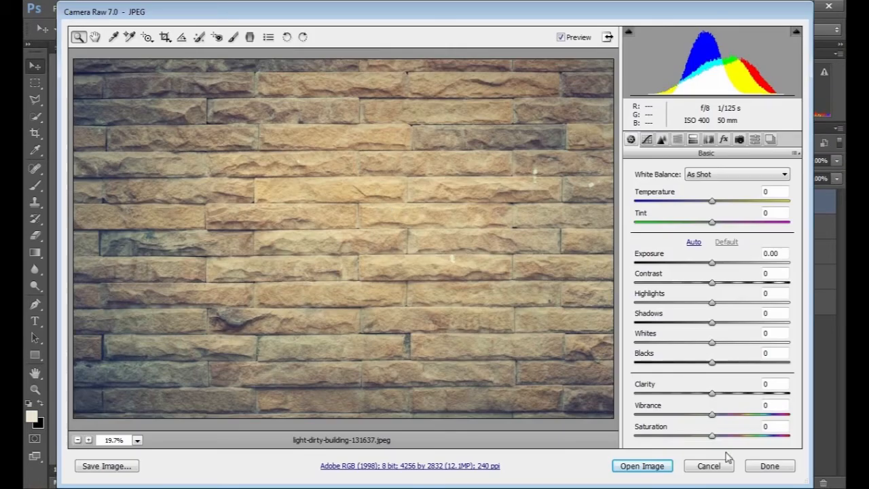
{"action": "left_click", "coordinate": [641, 466]}
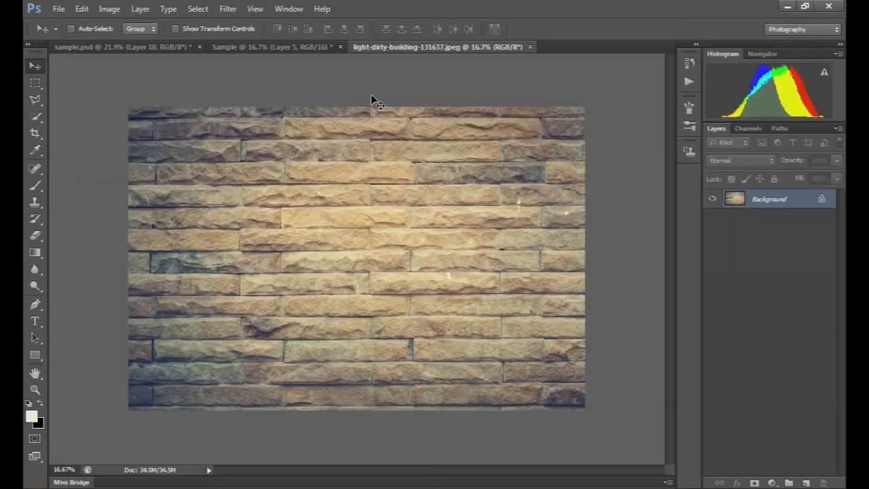
{"action": "key", "text": "ctrl+0"}
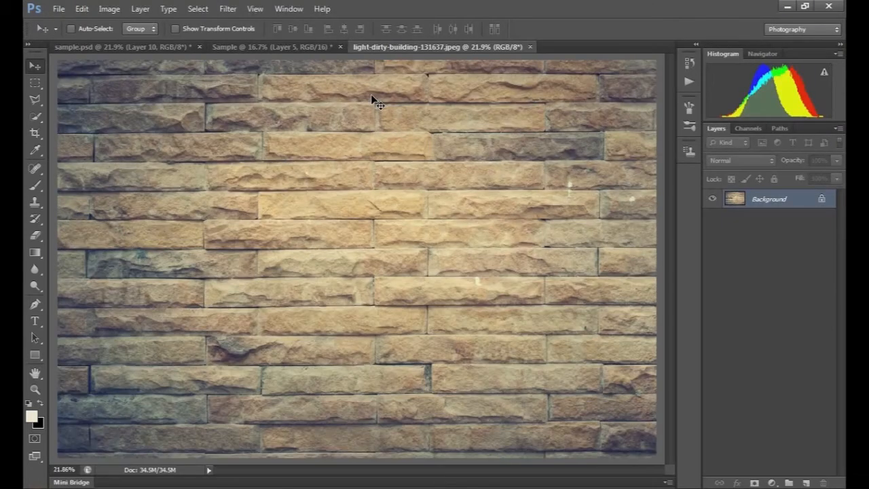
- Place art-creative-texture-935785.jpeg into the brick wall document, accepting its default Camera Raw settings
{"action": "left_click", "coordinate": [59, 8]}
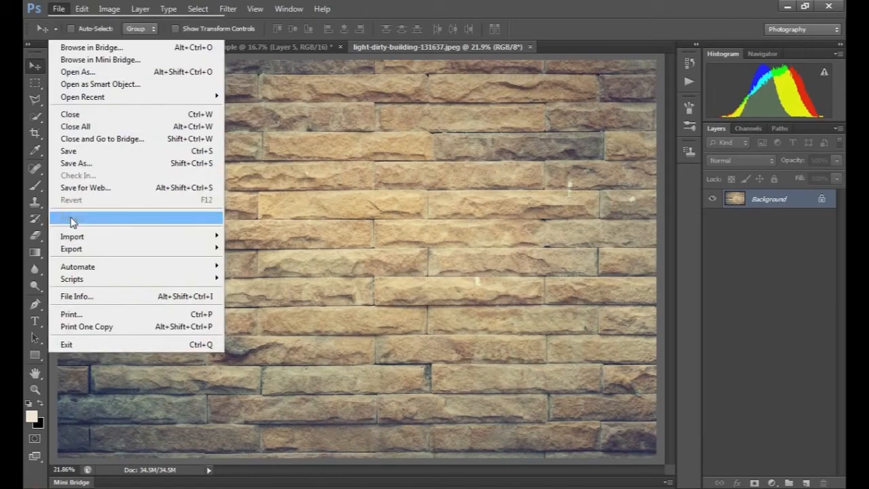
{"action": "left_click", "coordinate": [73, 217]}
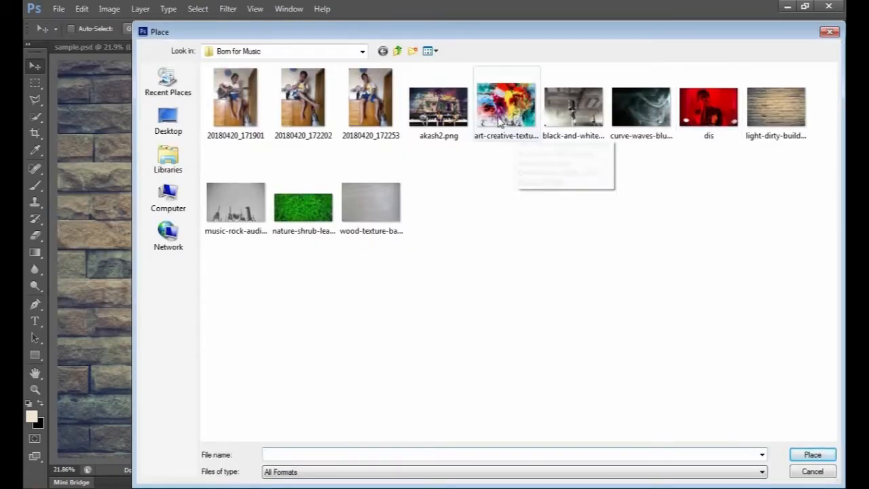
{"action": "double_click", "coordinate": [508, 106]}
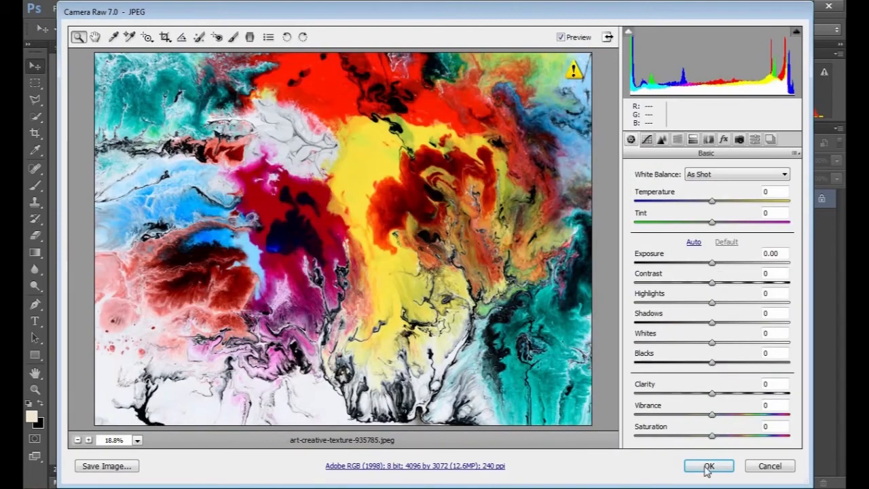
{"action": "left_click", "coordinate": [707, 467]}
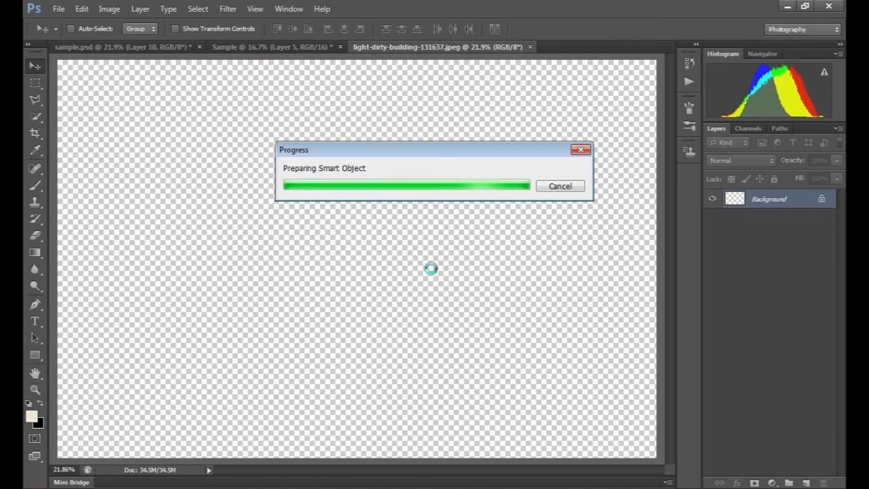
{"action": "key", "text": "ctrl+minus"}
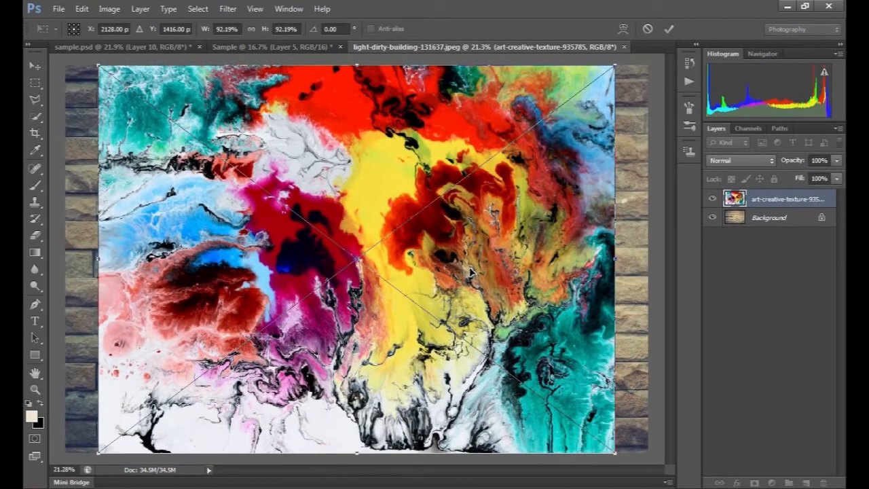
- Scale the placed paint texture to cover the full wall and set its blend mode to Color Burn
{"action": "left_click_drag", "start_coordinate": [615, 67], "coordinate": [648, 41]}
{"action": "key", "text": "Return"}
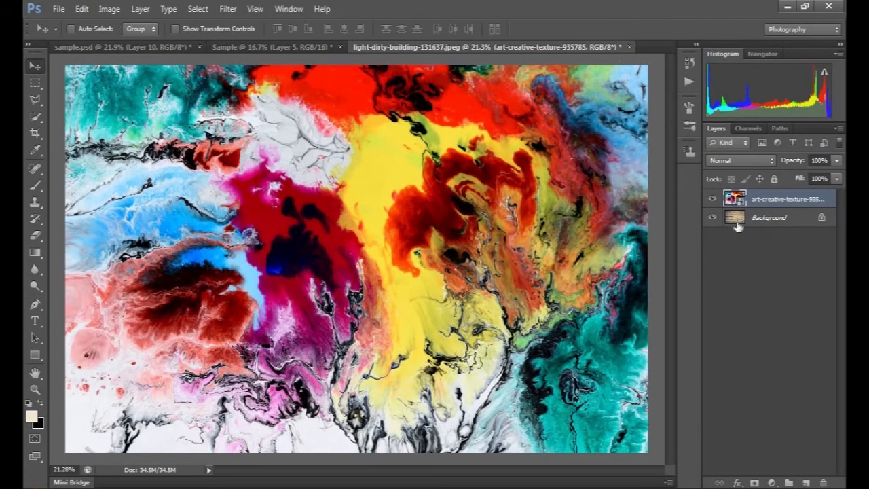
{"action": "left_click", "coordinate": [746, 162]}
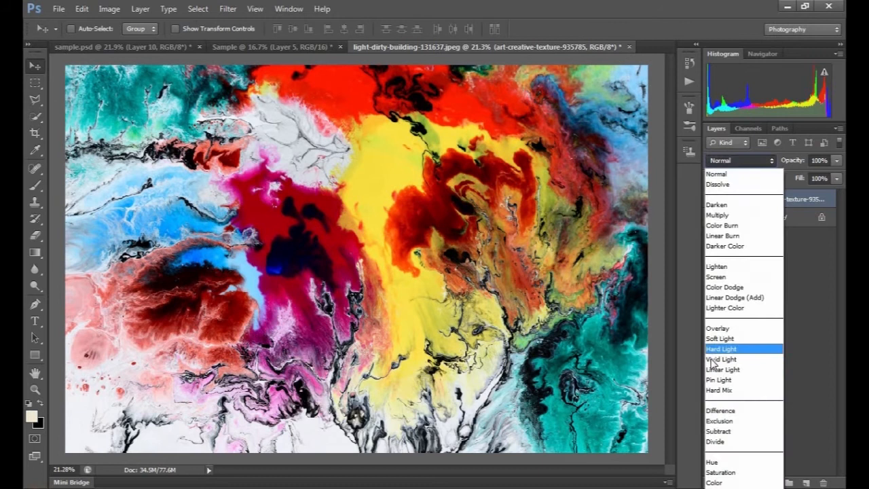
{"action": "left_click", "coordinate": [724, 226]}
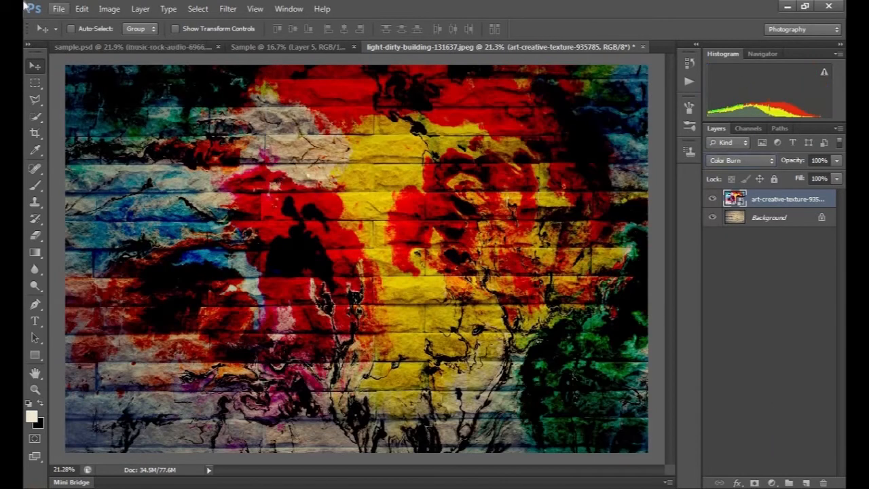
- Place music-rock-audio-6966.jpg into the wall document, accepting its current Camera Raw settings
{"action": "left_click", "coordinate": [57, 9]}
{"action": "left_click", "coordinate": [136, 219]}
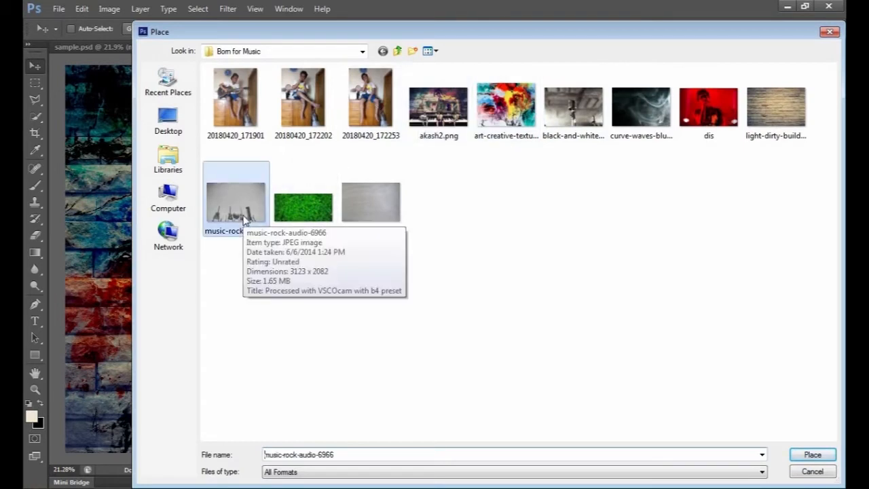
{"action": "double_click", "coordinate": [244, 219]}
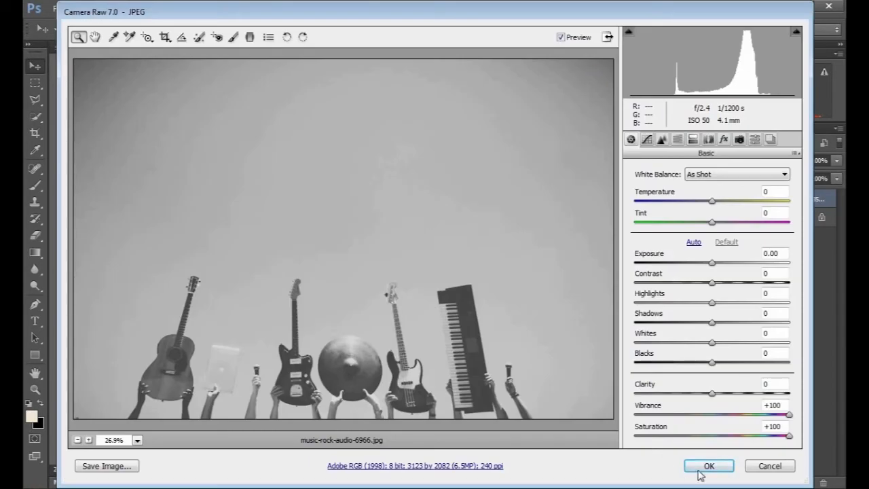
{"action": "left_click", "coordinate": [710, 465]}
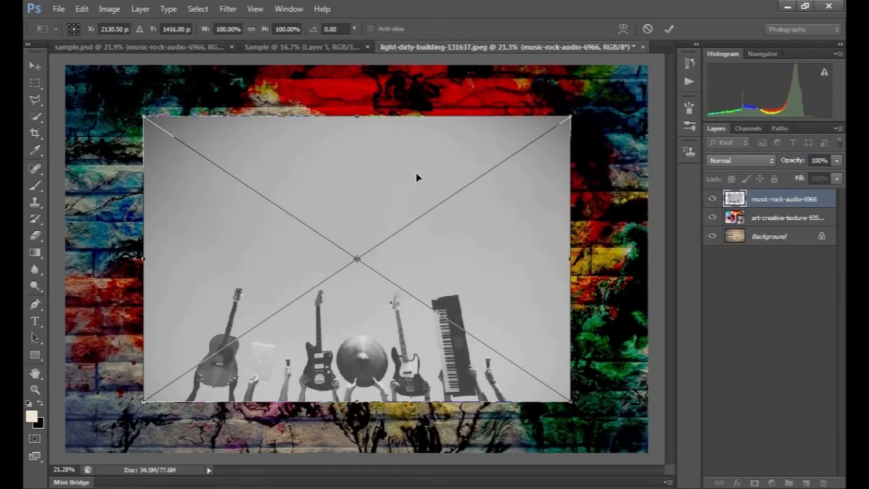
- Enlarge the instruments image to the full canvas width and align it with the canvas's upper edge
{"action": "key", "text": "ctrl+minus"}
{"action": "left_click_drag", "start_coordinate": [374, 181], "coordinate": [316, 141]}
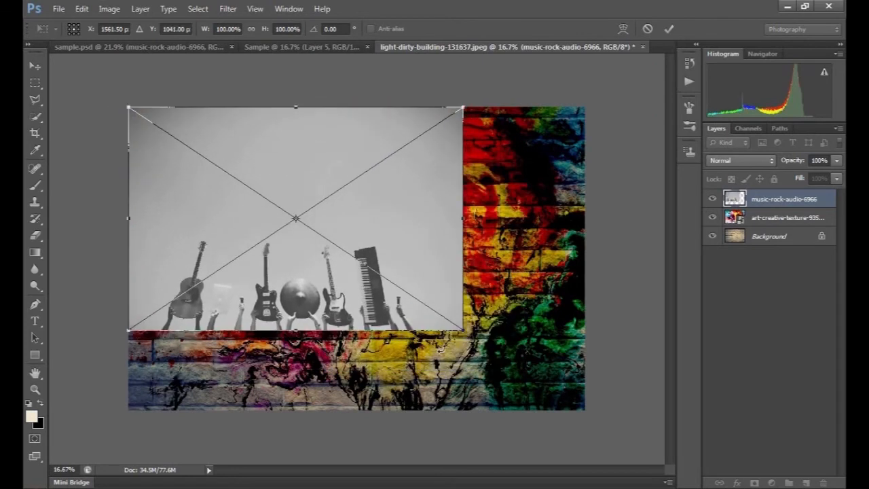
{"action": "left_click_drag", "start_coordinate": [462, 329], "coordinate": [632, 396]}
{"action": "left_click_drag", "start_coordinate": [371, 428], "coordinate": [381, 345]}
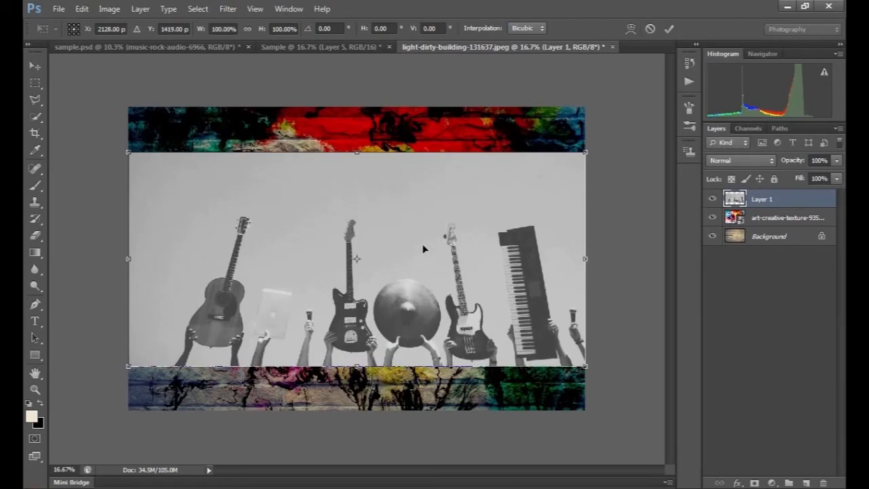
{"action": "left_click_drag", "start_coordinate": [423, 249], "coordinate": [423, 209]}
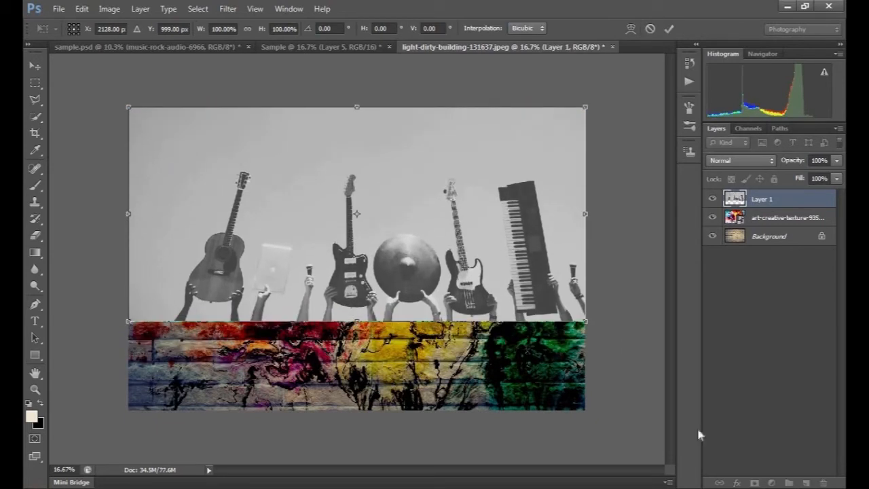
{"action": "key", "text": "Return"}
- Convert the instruments layer to a smart object and set its blend mode to Hard Light
{"action": "right_click", "coordinate": [766, 201]}
{"action": "left_click", "coordinate": [663, 120]}
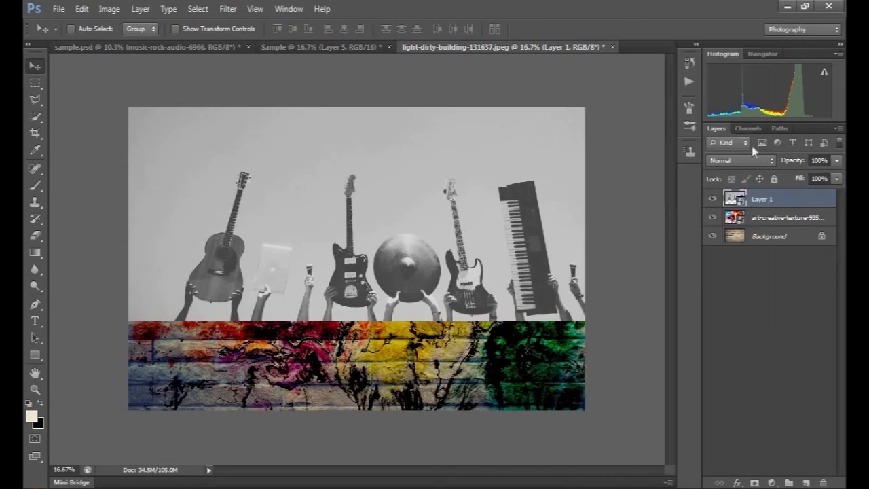
{"action": "left_click", "coordinate": [753, 160]}
{"action": "left_click", "coordinate": [721, 330]}
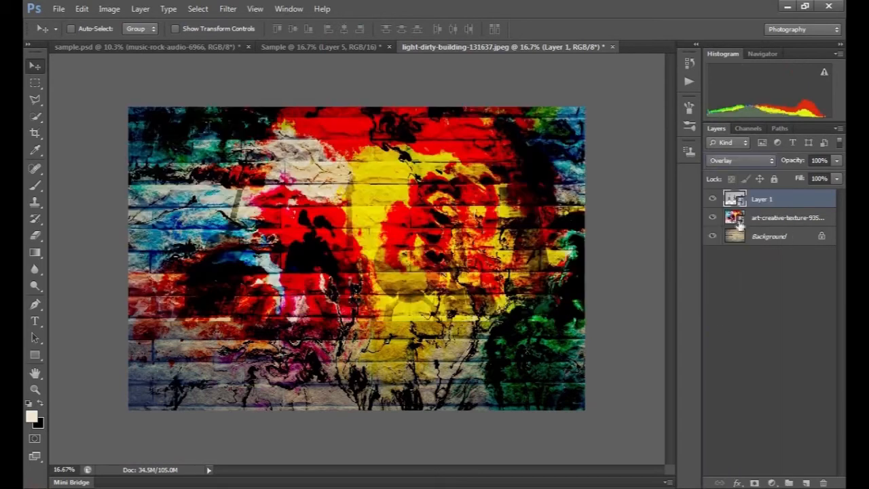
{"action": "key", "text": "shift+plus"}
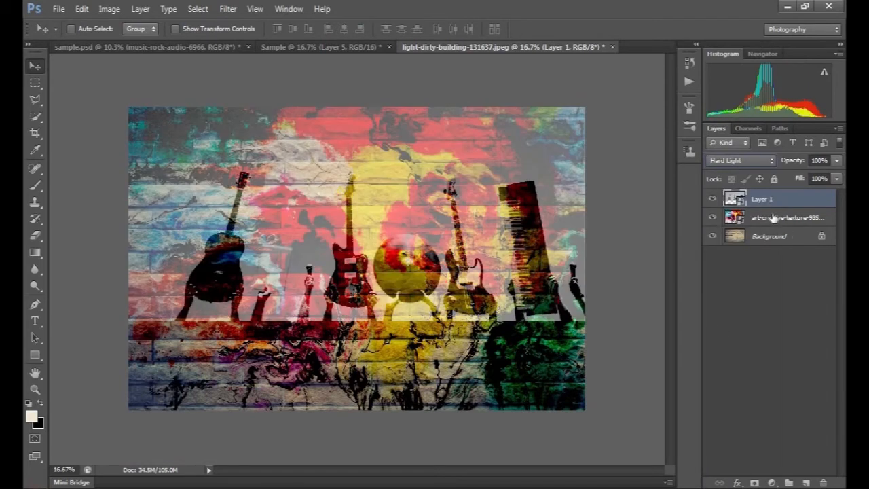
- Select the acoustic guitar, the bass guitar and the keyboard on the instruments layer with the Quick Selection tool
{"action": "left_click", "coordinate": [761, 218]}
{"action": "left_click", "coordinate": [751, 205]}
{"action": "left_click", "coordinate": [35, 117]}
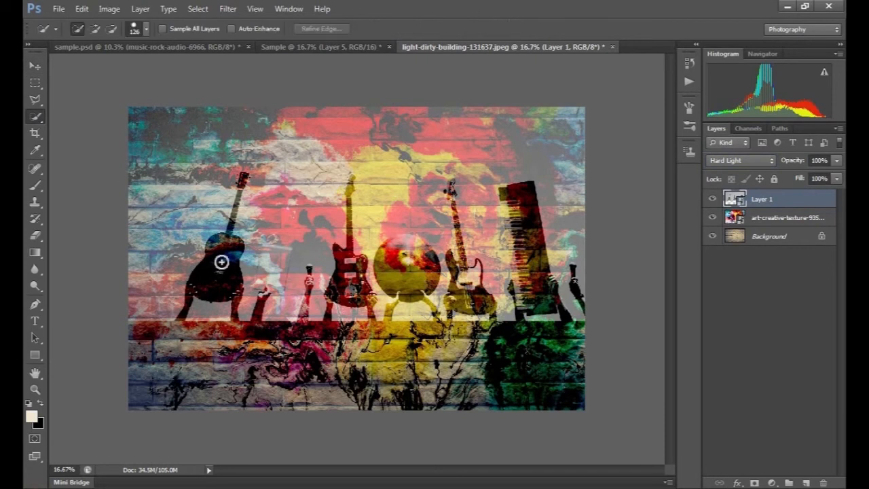
{"action": "key", "text": "ctrl+plus"}
{"action": "key", "text": "ctrl+plus"}
{"action": "left_click_drag", "start_coordinate": [241, 256], "coordinate": [393, 294]}
{"action": "mouse_move", "coordinate": [245, 289]}
{"action": "left_mouse_down"}
{"action": "mouse_move", "coordinate": [237, 325]}
{"action": "mouse_move", "coordinate": [245, 290]}
{"action": "left_mouse_up"}
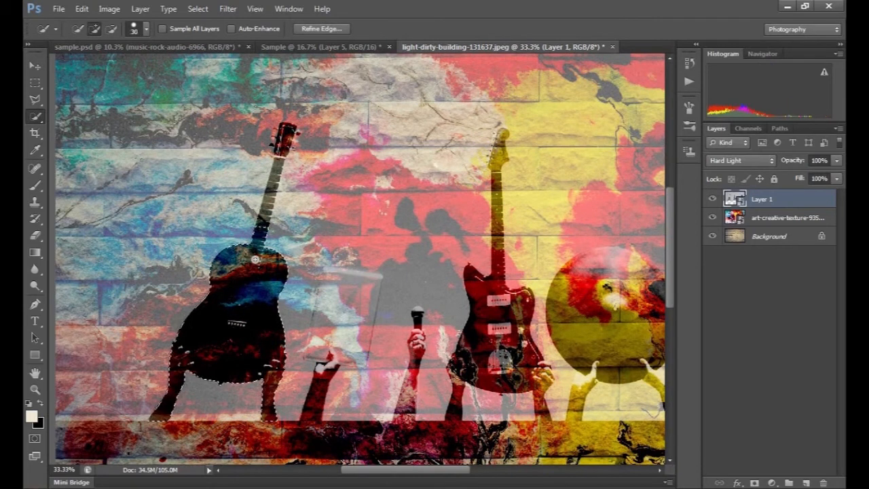
{"action": "left_click_drag", "start_coordinate": [267, 207], "coordinate": [275, 179]}
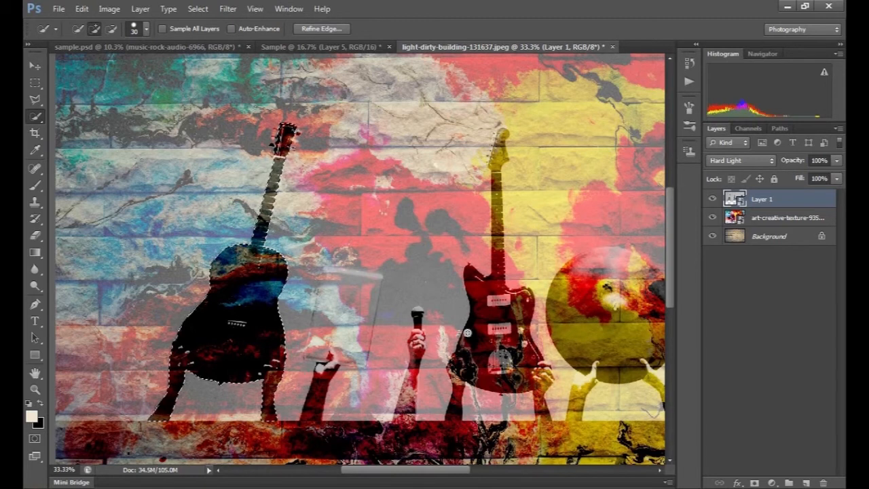
{"action": "left_click_drag", "start_coordinate": [582, 330], "coordinate": [477, 337]}
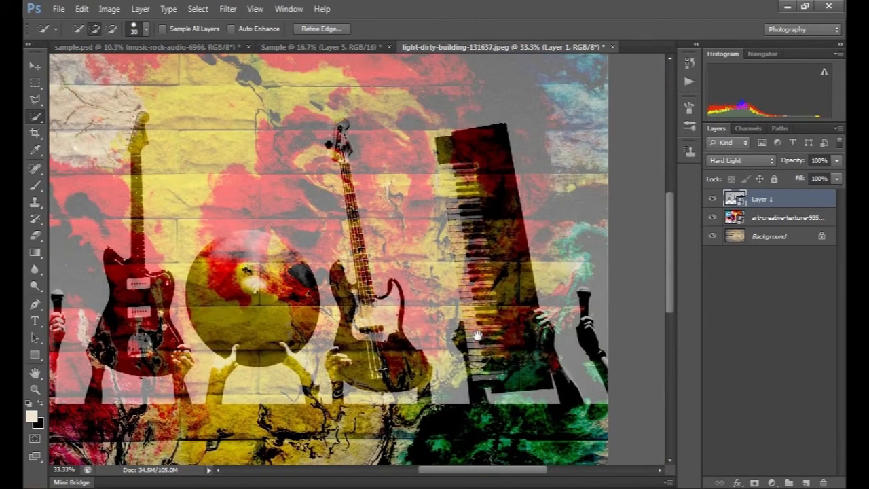
{"action": "mouse_move", "coordinate": [389, 319]}
{"action": "left_mouse_down"}
{"action": "mouse_move", "coordinate": [408, 369]}
{"action": "mouse_move", "coordinate": [378, 373]}
{"action": "left_mouse_up"}
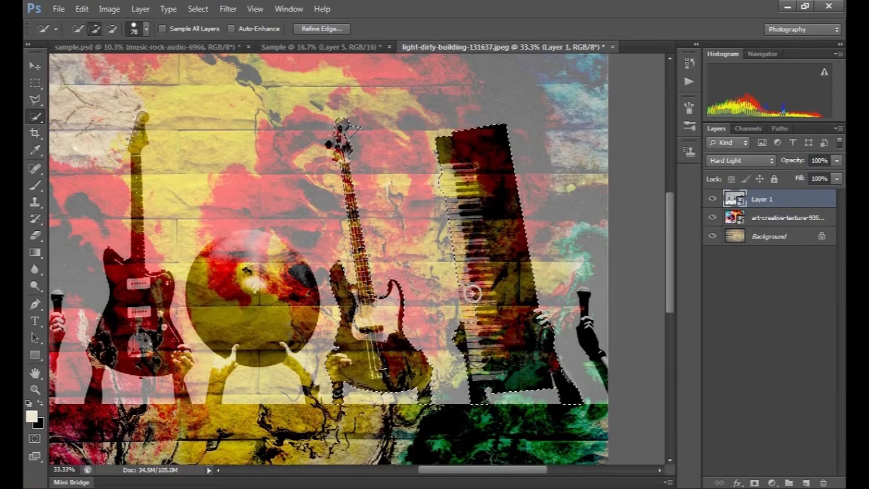
- Add a layer mask from the selection to the art-creative-texture layer and invert the mask
{"action": "left_click", "coordinate": [772, 219]}
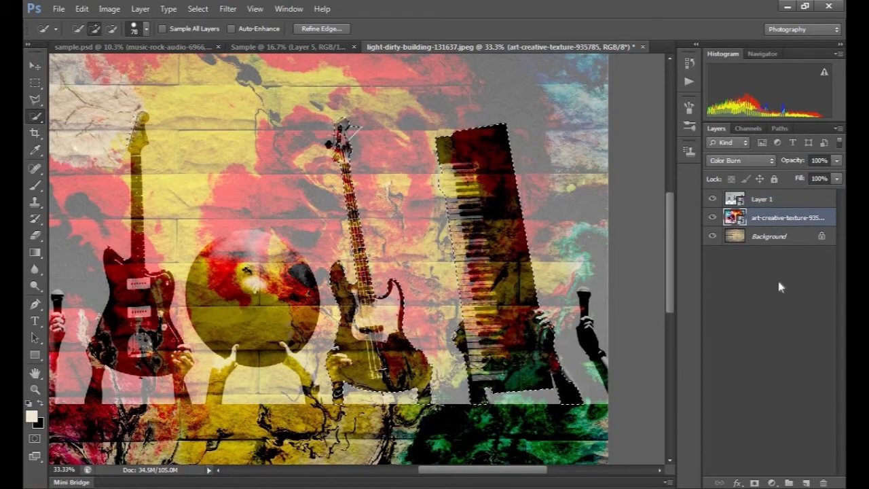
{"action": "left_click", "coordinate": [755, 483]}
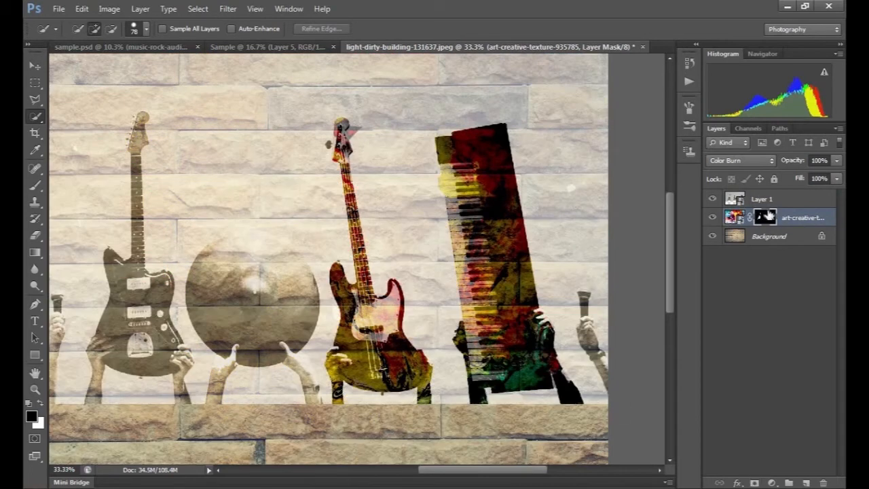
{"action": "key", "text": "ctrl+i"}
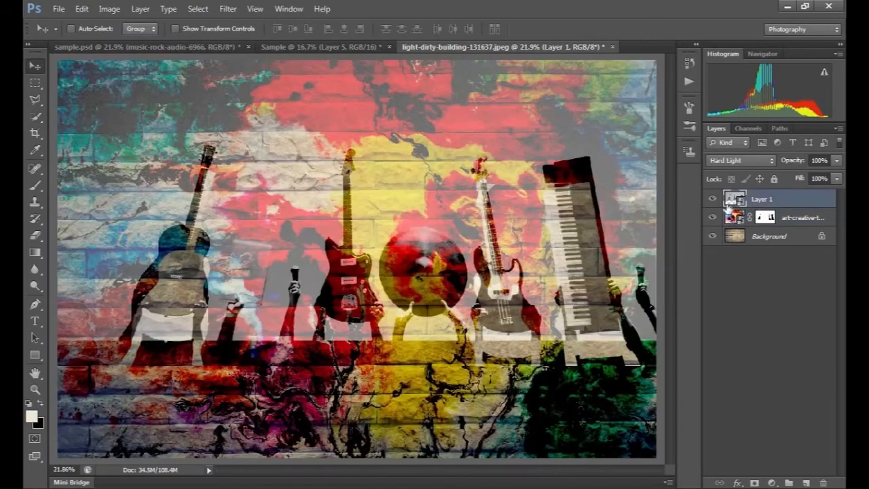
- In the Sample document, hide every layer except Layer 1 and load the outline of its singer cutout as a selection
{"action": "left_click", "coordinate": [324, 46]}
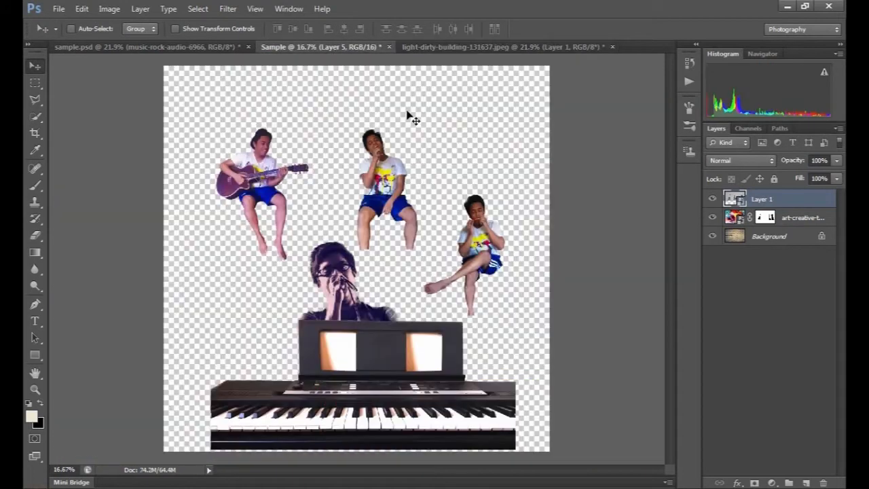
{"action": "left_click_drag", "start_coordinate": [712, 205], "coordinate": [720, 288]}
{"action": "left_click", "coordinate": [736, 304]}
{"action": "left_click", "coordinate": [736, 305], "text": "ctrl"}
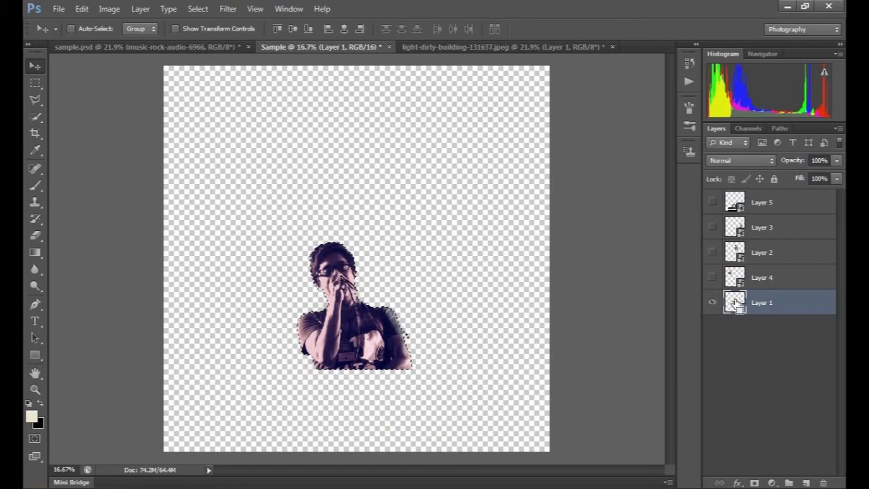
- Paste the singer cutout into the brick wall document, accepting the color profile conversion, and convert its layer to a smart object
{"action": "left_click", "coordinate": [457, 47]}
{"action": "key", "text": "ctrl+v"}
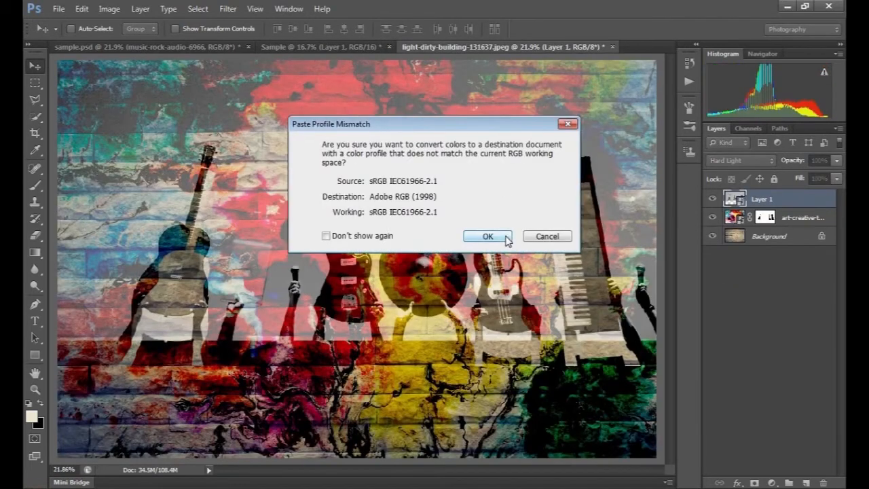
{"action": "left_click", "coordinate": [505, 236]}
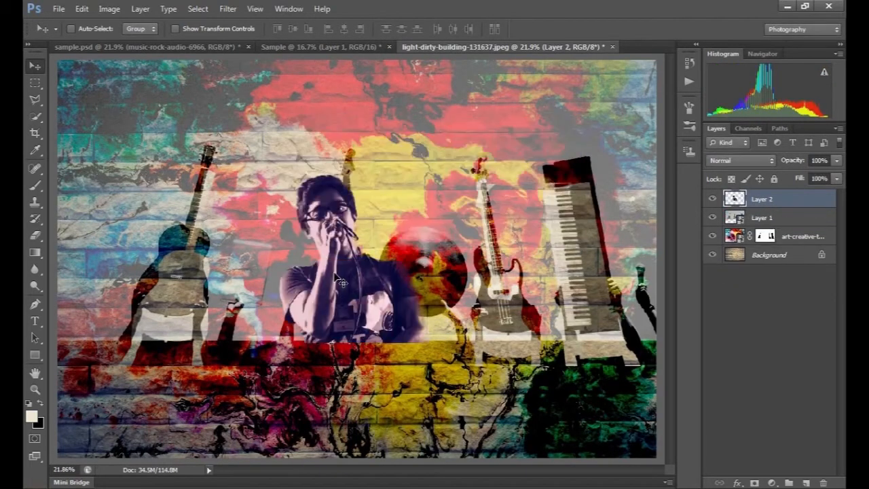
{"action": "right_click", "coordinate": [805, 199]}
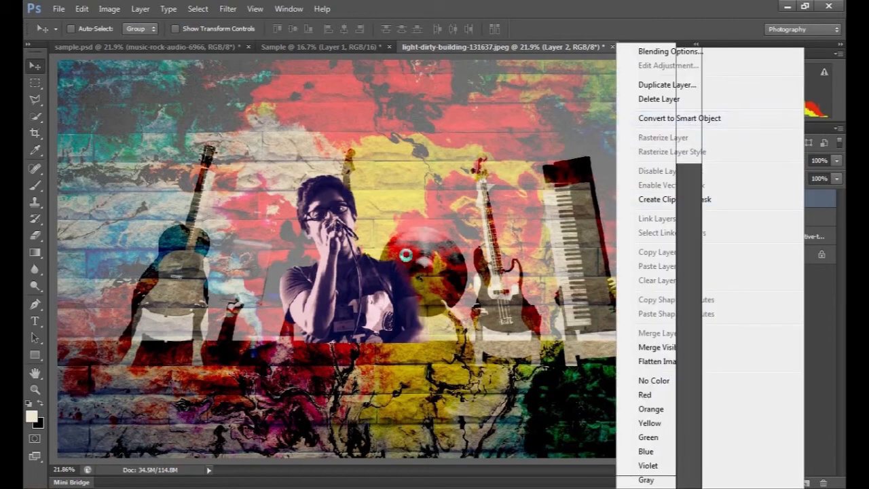
{"action": "left_click", "coordinate": [405, 254]}
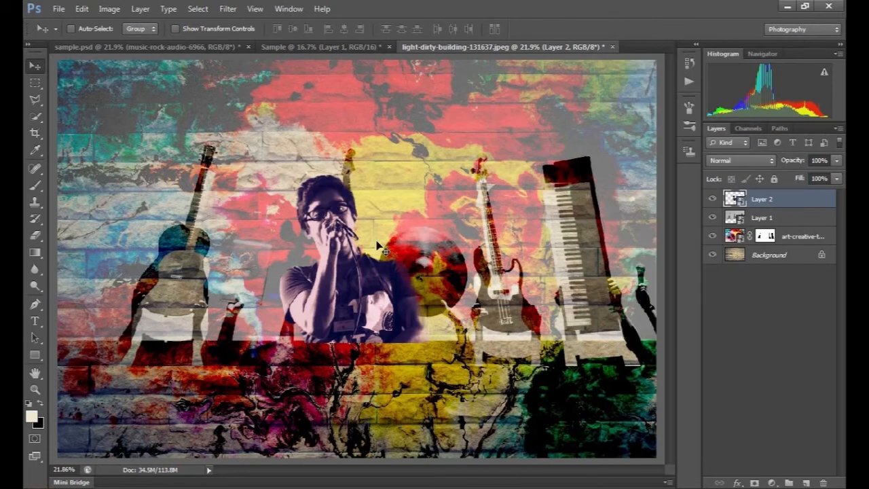
- Enlarge the singer cutout with Free Transform and place it between the acoustic guitar and the bass guitar
{"action": "key", "text": "ctrl+t"}
{"action": "left_click_drag", "start_coordinate": [432, 175], "coordinate": [467, 137]}
{"action": "left_click_drag", "start_coordinate": [382, 257], "coordinate": [397, 219]}
{"action": "left_click_drag", "start_coordinate": [480, 94], "coordinate": [483, 87]}
{"action": "key", "text": "Return"}
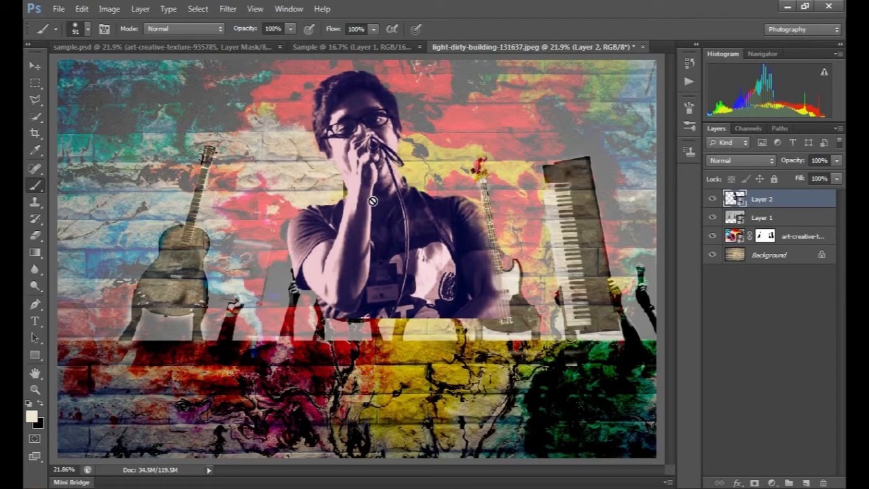
{"action": "left_click", "coordinate": [35, 66]}
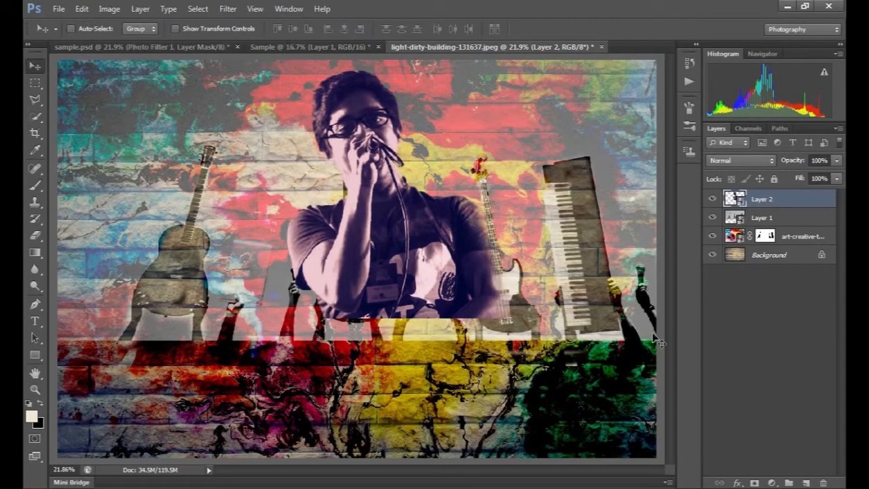
- Add a Warming Filter (85) Photo Filter adjustment at 48% density and clip it to the singer layer
{"action": "left_click", "coordinate": [774, 483]}
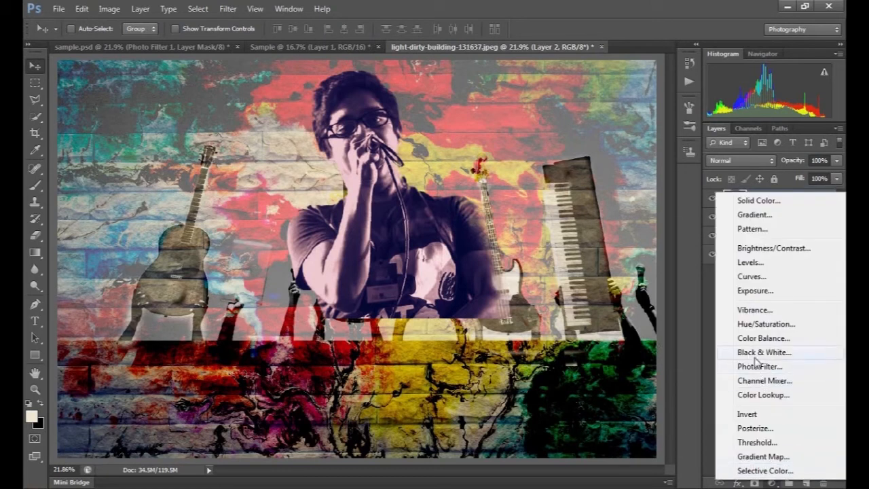
{"action": "left_click", "coordinate": [757, 365]}
{"action": "left_click", "coordinate": [137, 197]}
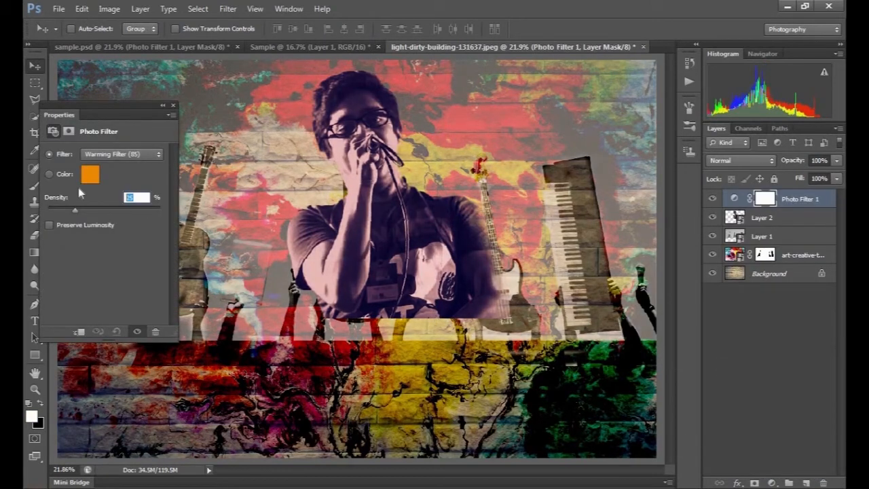
{"action": "type", "text": "48"}
{"action": "left_click", "coordinate": [173, 106]}
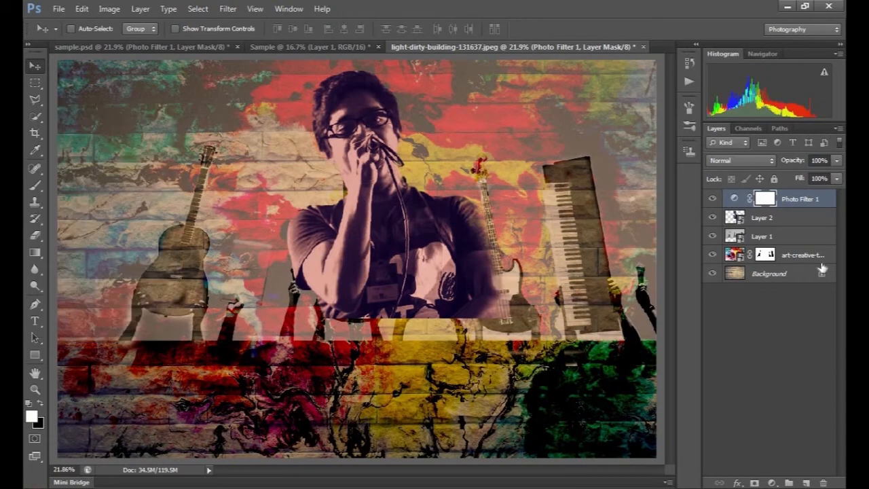
{"action": "left_click", "coordinate": [741, 204], "text": "alt"}
{"action": "left_click", "coordinate": [713, 199]}
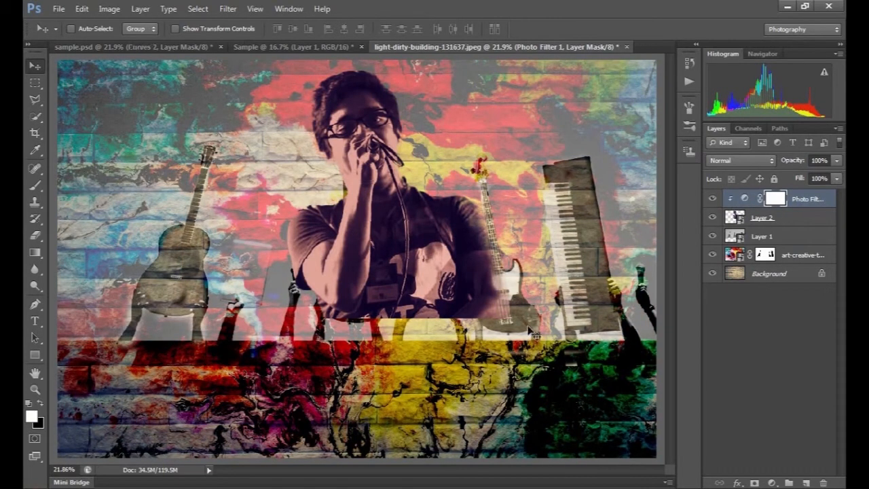
- Add a Curves adjustment layer above the Photo Filter and place points along the RGB curve from shadows to highlights
{"action": "left_click", "coordinate": [773, 482]}
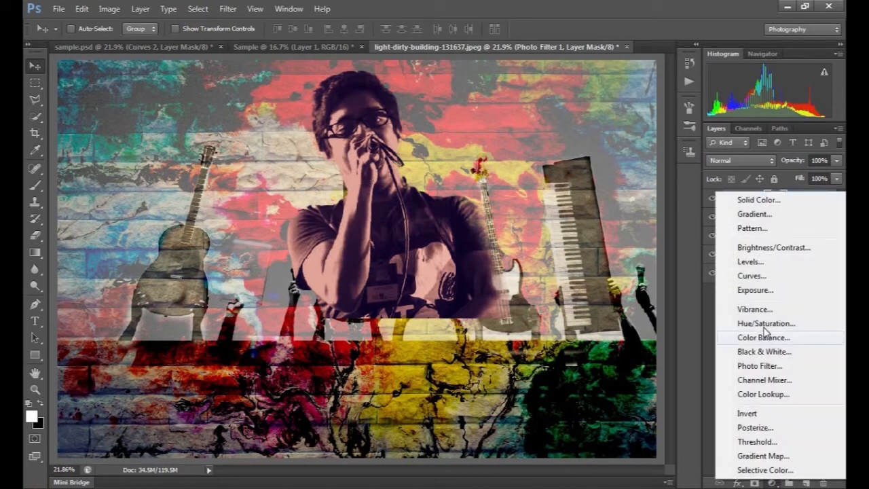
{"action": "left_click", "coordinate": [747, 277]}
{"action": "left_click_drag", "start_coordinate": [81, 261], "coordinate": [81, 257]}
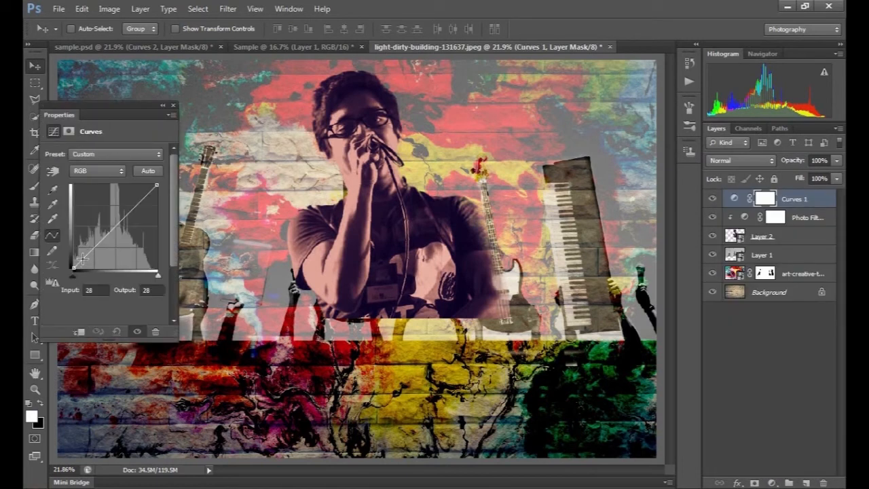
{"action": "left_click", "coordinate": [91, 248]}
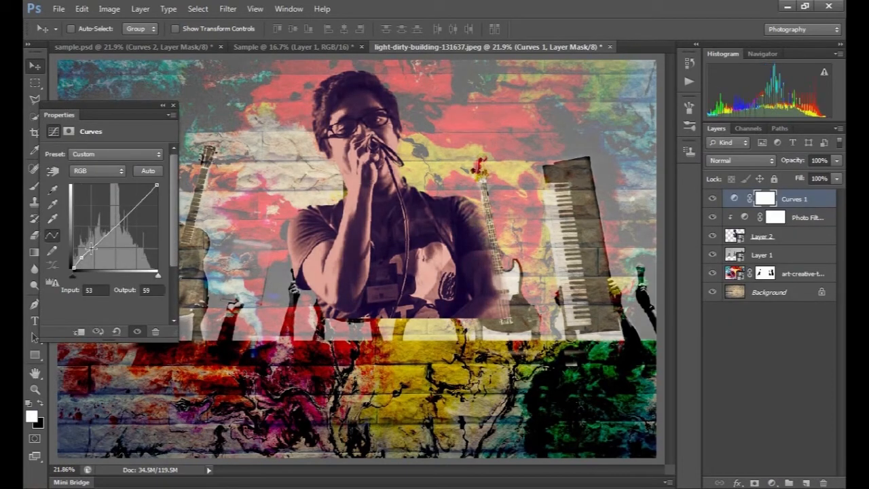
{"action": "left_click", "coordinate": [102, 237]}
{"action": "left_click", "coordinate": [113, 228]}
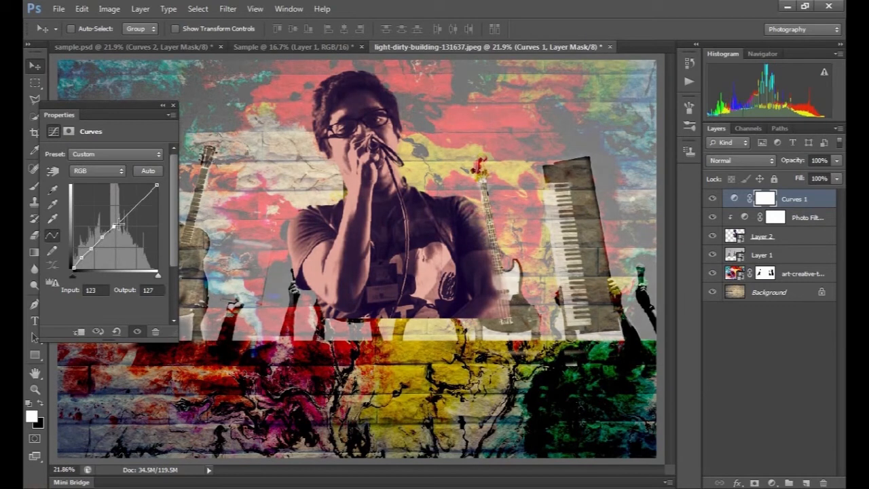
{"action": "left_click", "coordinate": [141, 205]}
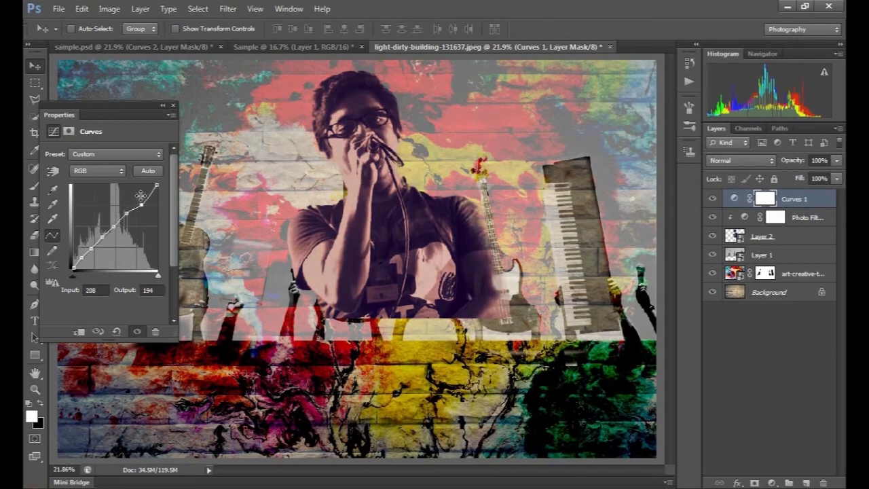
- Reshape the RGB curve by moving the white point inward, adjusting the midtone points and raising the shadow point to output 65
{"action": "mouse_move", "coordinate": [152, 196]}
{"action": "left_mouse_down"}
{"action": "mouse_move", "coordinate": [144, 190]}
{"action": "mouse_move", "coordinate": [139, 201]}
{"action": "left_mouse_up"}
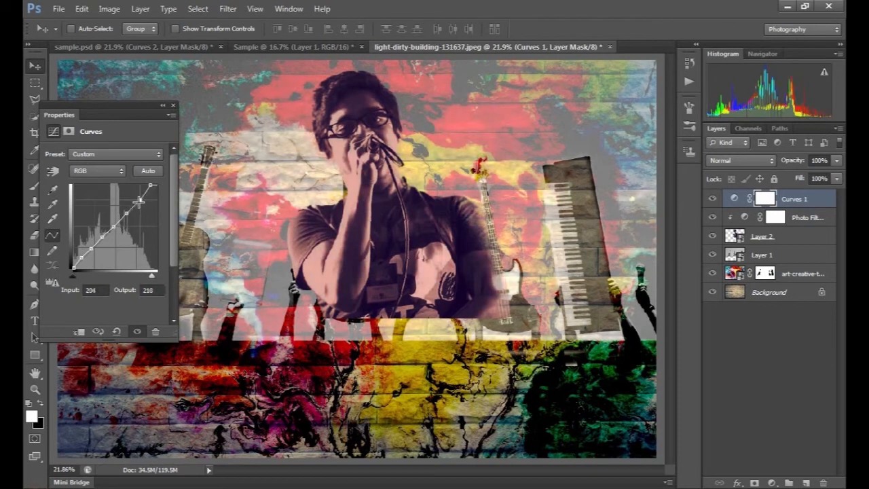
{"action": "left_click", "coordinate": [114, 229]}
{"action": "left_click", "coordinate": [127, 213]}
{"action": "left_click_drag", "start_coordinate": [90, 249], "coordinate": [89, 248]}
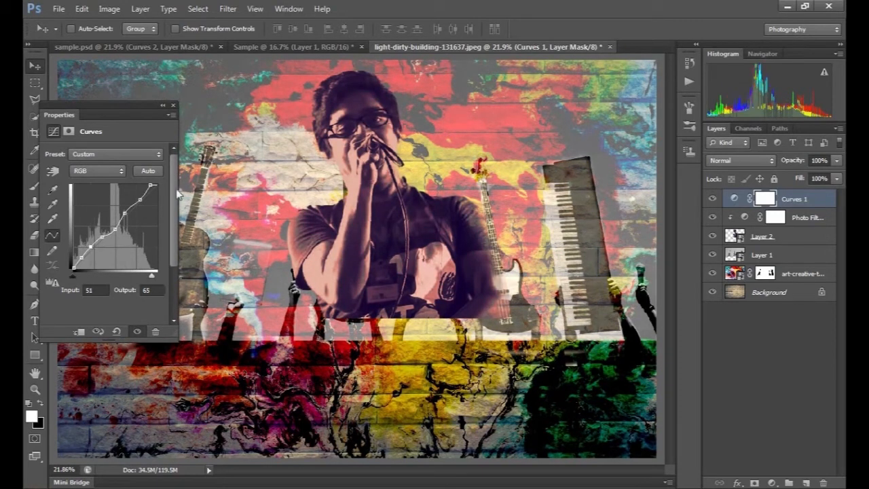
- Clip the Curves adjustment to the singer layer and group the singer with its two adjustment layers
{"action": "left_click", "coordinate": [174, 107]}
{"action": "left_click", "coordinate": [732, 206], "text": "alt"}
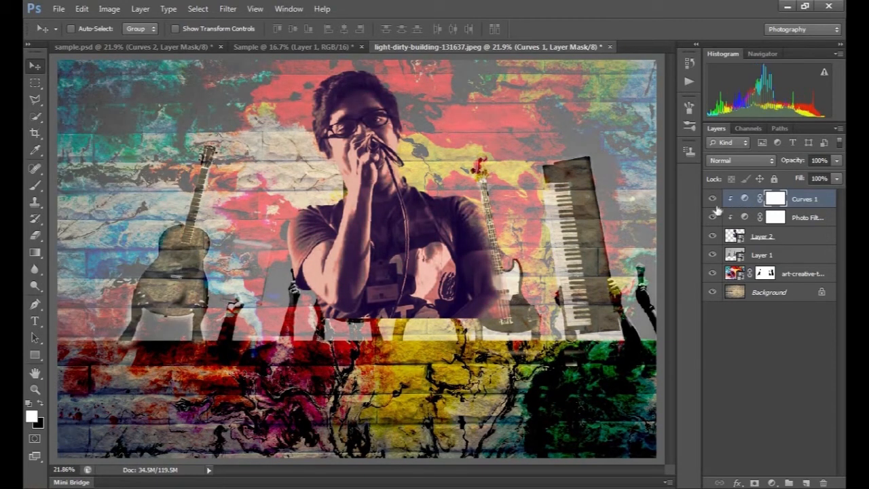
{"action": "left_click", "coordinate": [744, 231], "text": "shift"}
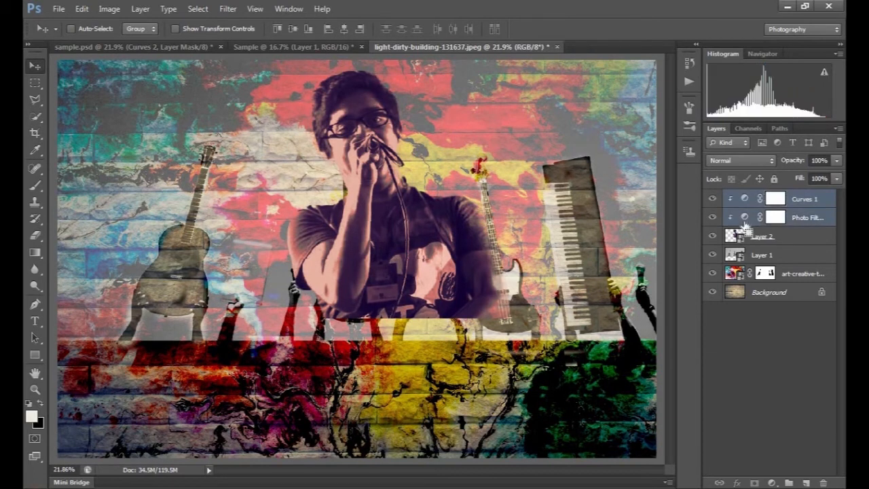
{"action": "key", "text": "ctrl+g"}
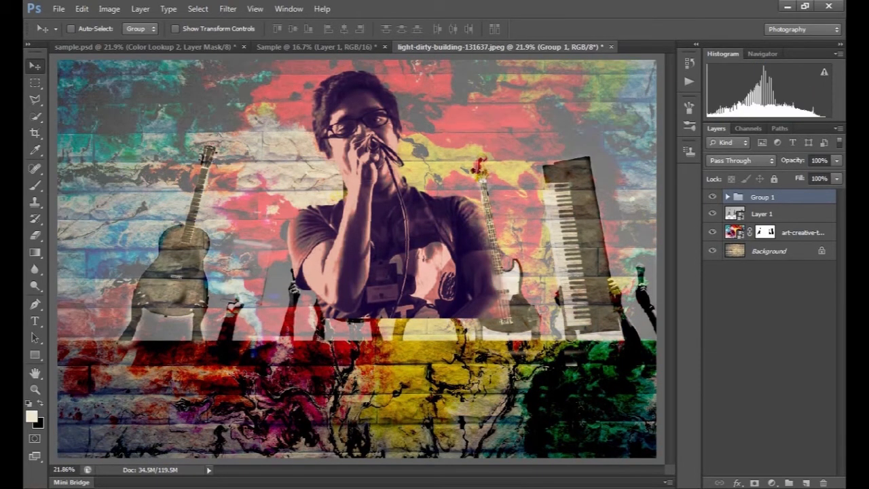
- Add a Color Lookup adjustment layer above the singer group and set its 3DLUT file to FoggyNight.3DL
{"action": "left_click", "coordinate": [770, 479]}
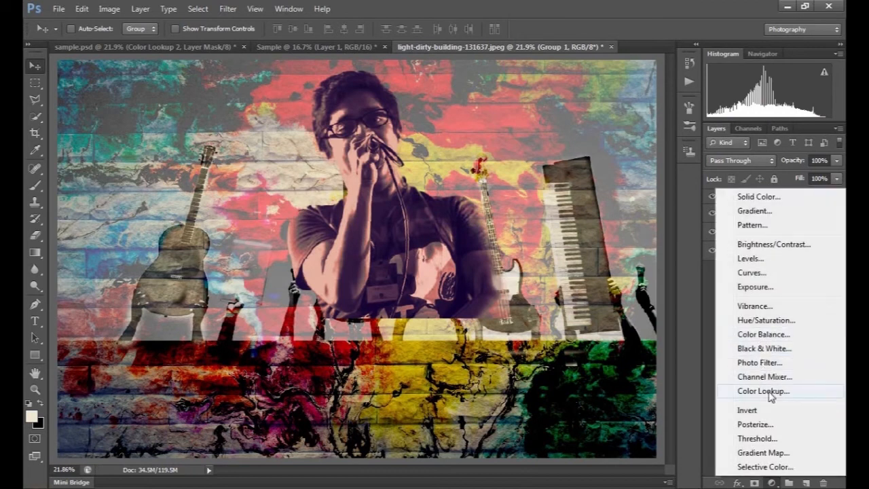
{"action": "left_click", "coordinate": [763, 391]}
{"action": "left_click", "coordinate": [129, 154]}
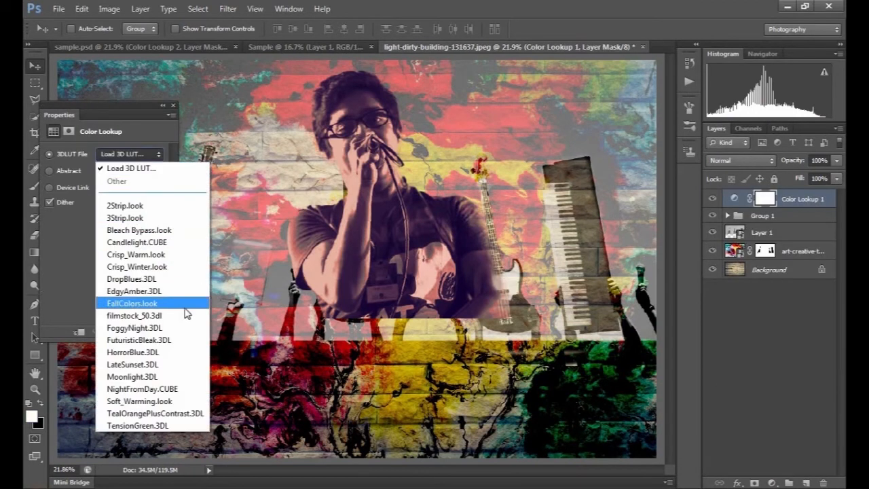
{"action": "left_click", "coordinate": [190, 378]}
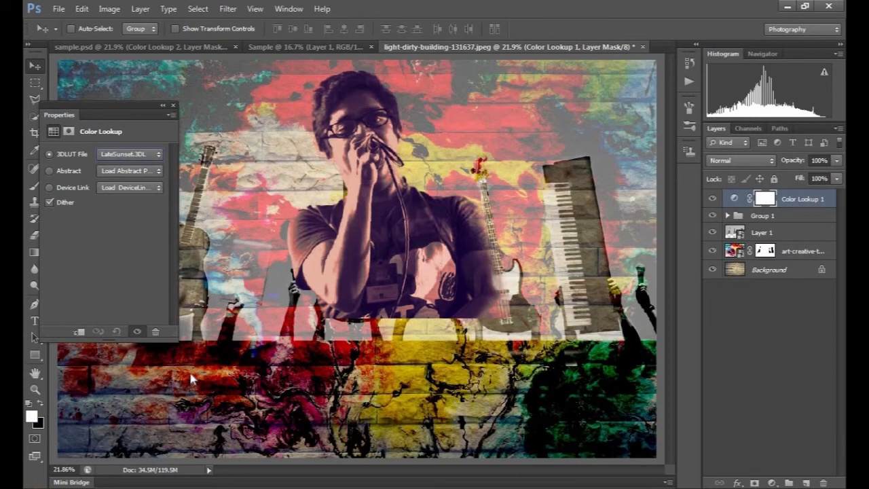
{"action": "left_click", "coordinate": [139, 154]}
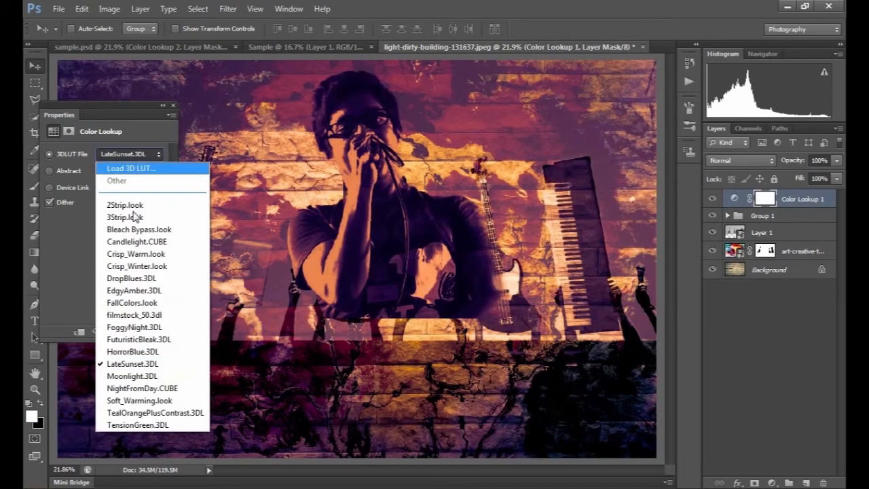
{"action": "left_click", "coordinate": [126, 327]}
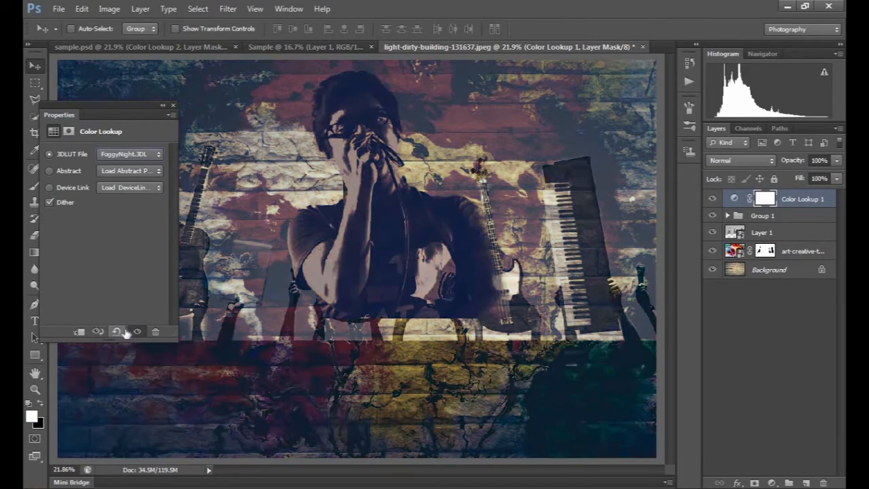
{"action": "left_click", "coordinate": [173, 107]}
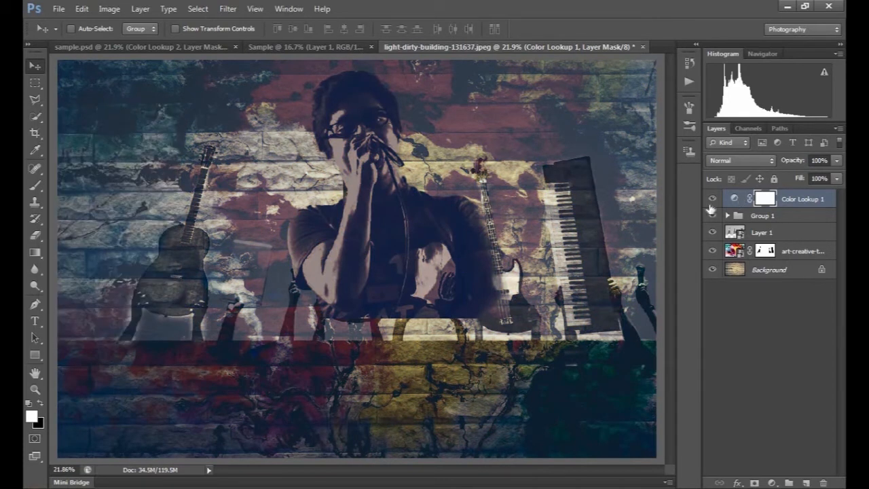
- Duplicate the Color Lookup layer and set the copy's 3DLUT file to LateSunset.3DL
{"action": "key", "text": "ctrl+j"}
{"action": "double_click", "coordinate": [734, 201]}
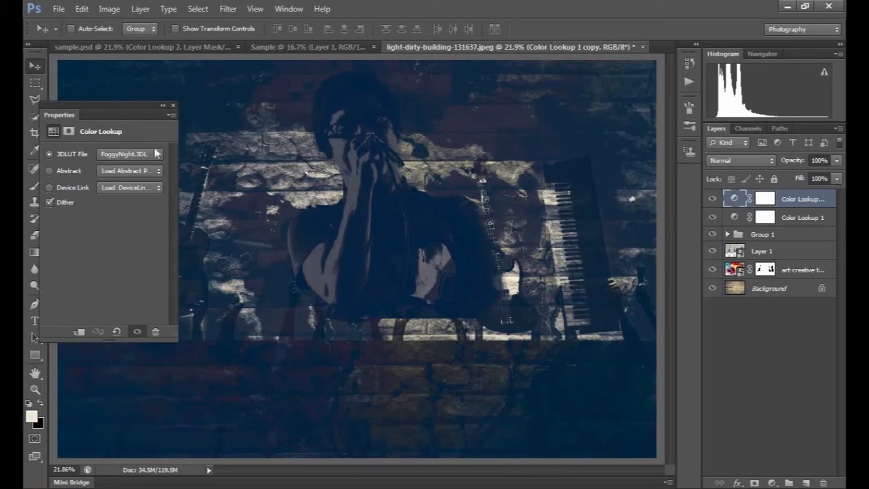
{"action": "left_click", "coordinate": [133, 154]}
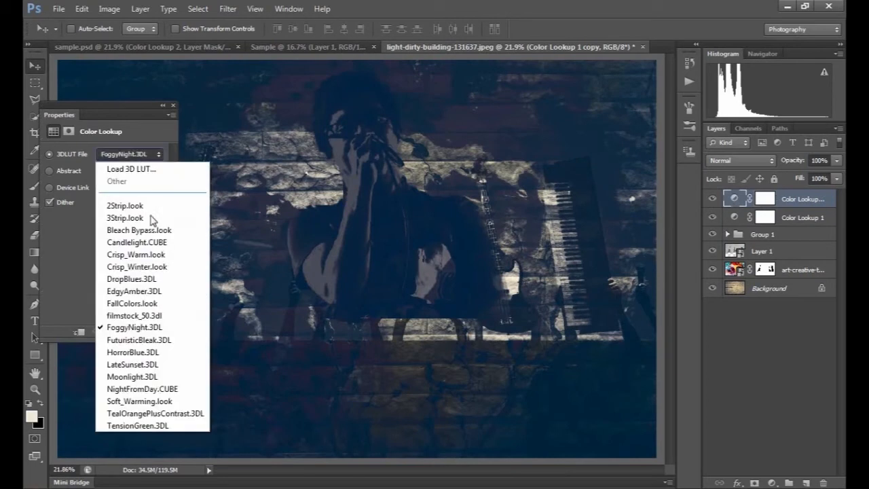
{"action": "left_click", "coordinate": [132, 364]}
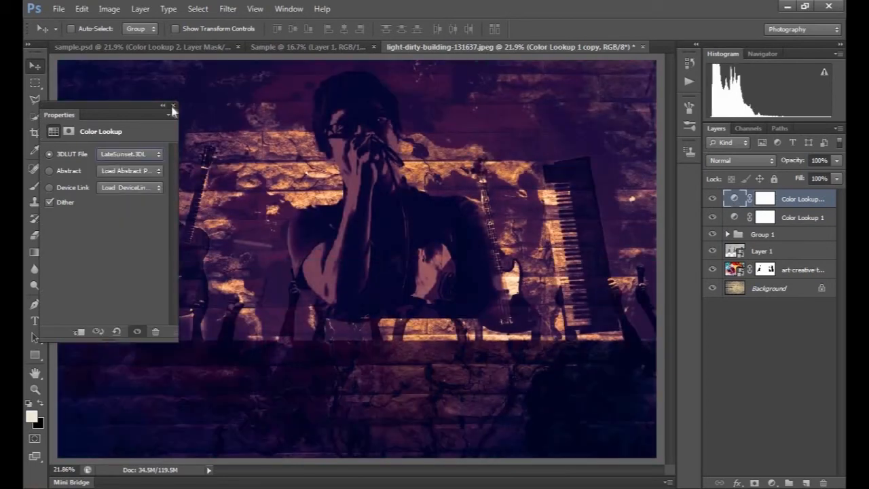
{"action": "left_click", "coordinate": [173, 107]}
- Lower the opacity of the original Color Lookup layer and set the copy's opacity to 63%
{"action": "left_click", "coordinate": [766, 217]}
{"action": "left_click", "coordinate": [837, 160]}
{"action": "left_click_drag", "start_coordinate": [826, 176], "coordinate": [810, 176]}
{"action": "left_click", "coordinate": [742, 197]}
{"action": "left_click", "coordinate": [837, 161]}
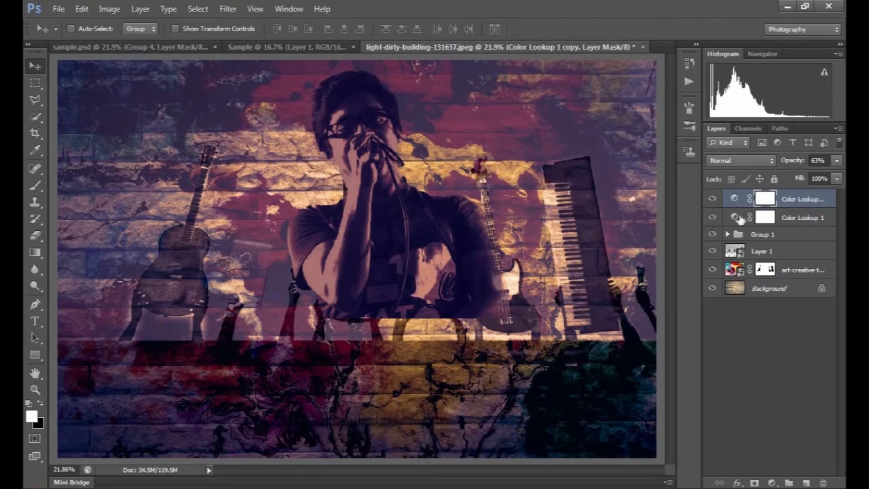
- Group the two Color Lookup layers and add a layer mask to the group
{"action": "left_click", "coordinate": [740, 217], "text": "shift"}
{"action": "key", "text": "ctrl+g"}
{"action": "left_click", "coordinate": [755, 483]}
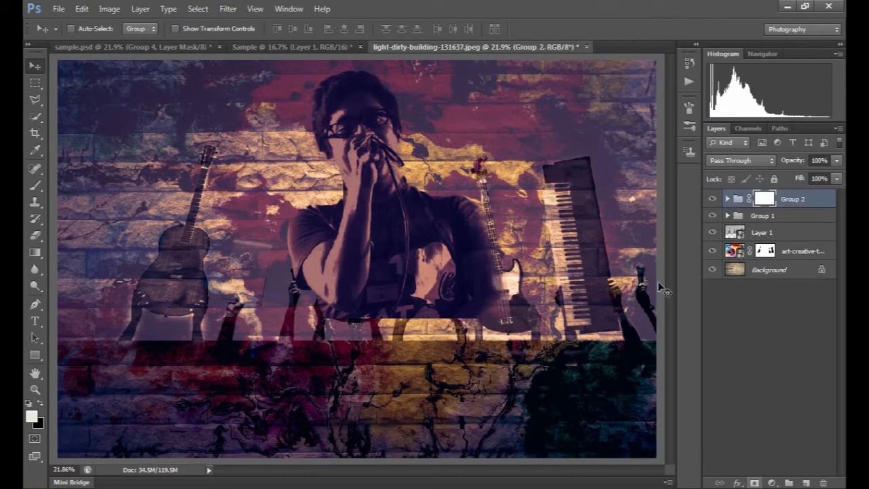
- Select a large rectangle inside the image edges and fill it with black on the Color Lookup group's mask
{"action": "left_click", "coordinate": [35, 83]}
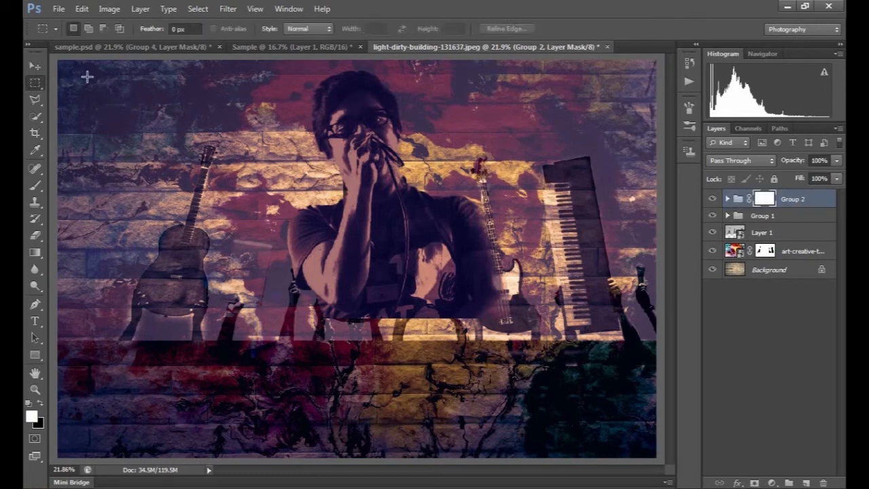
{"action": "left_click_drag", "start_coordinate": [103, 80], "coordinate": [585, 426]}
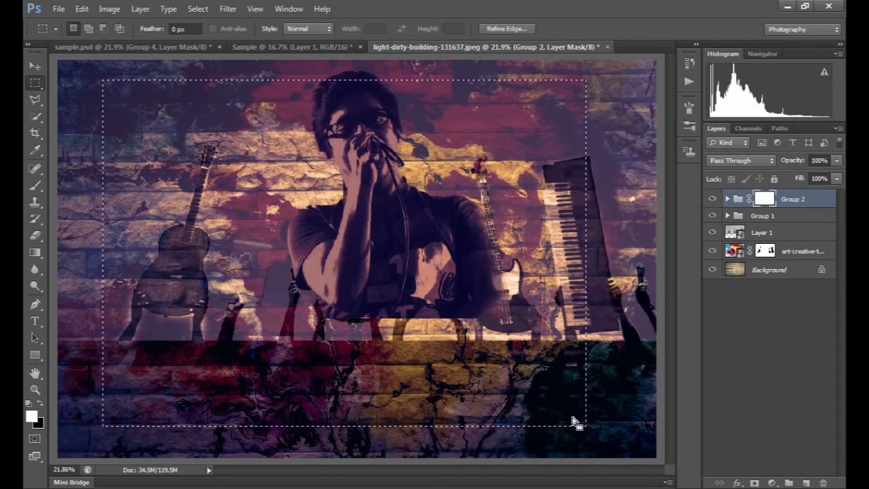
{"action": "left_click", "coordinate": [572, 417]}
{"action": "left_click_drag", "start_coordinate": [98, 79], "coordinate": [604, 417]}
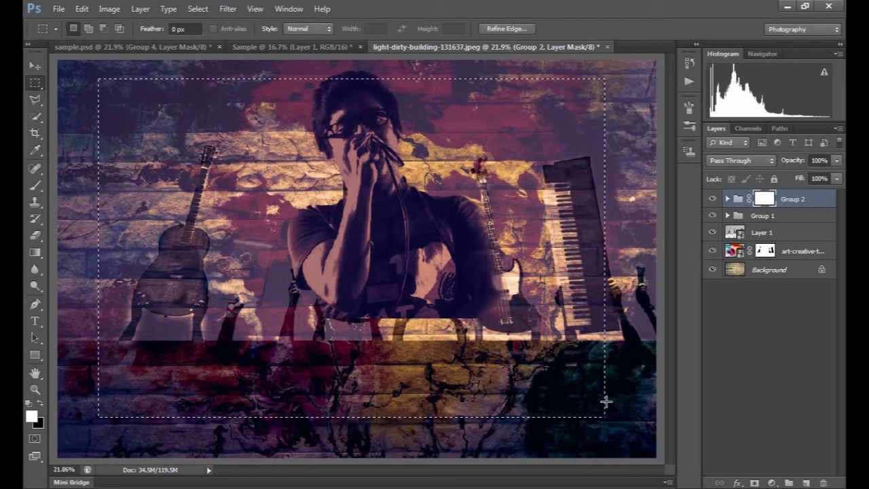
{"action": "key", "text": "Delete"}
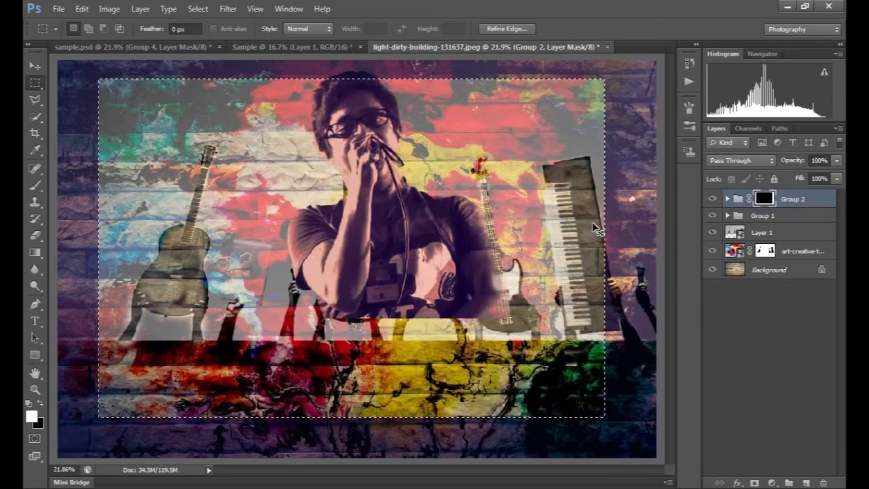
- Feather the Color Lookup group's mask to 181.9 px, clear the rectangular selection and select the group itself
{"action": "double_click", "coordinate": [764, 198]}
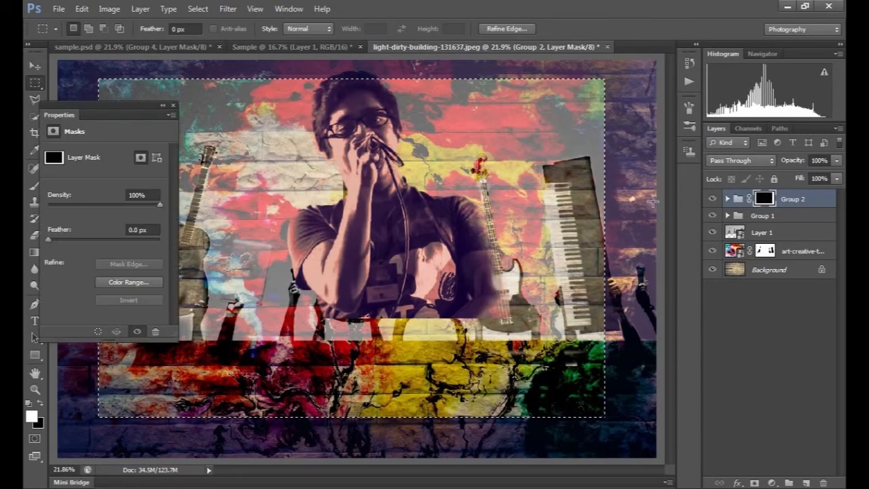
{"action": "left_click_drag", "start_coordinate": [91, 241], "coordinate": [138, 244]}
{"action": "left_click", "coordinate": [138, 243]}
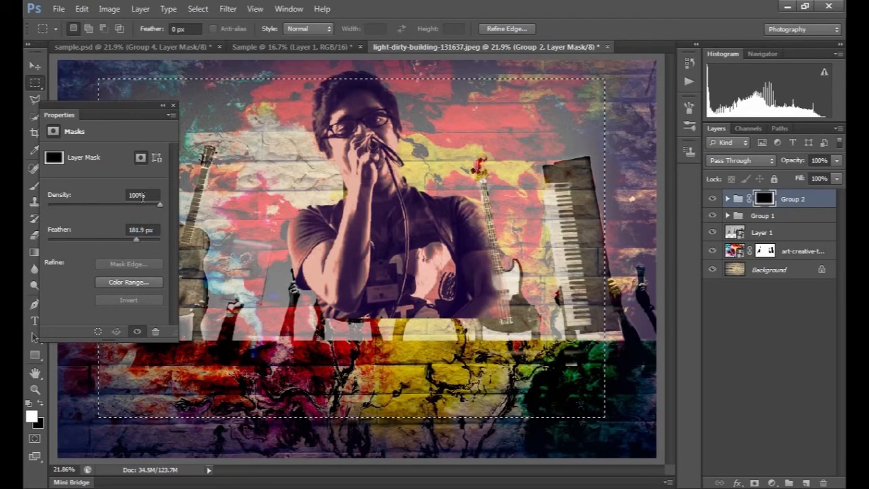
{"action": "left_click", "coordinate": [173, 106]}
{"action": "left_click", "coordinate": [298, 95]}
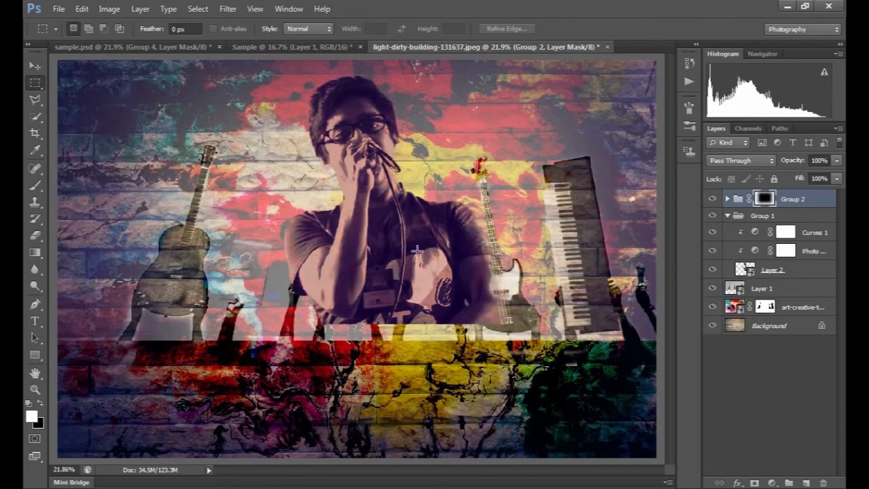
{"action": "left_click", "coordinate": [734, 200]}
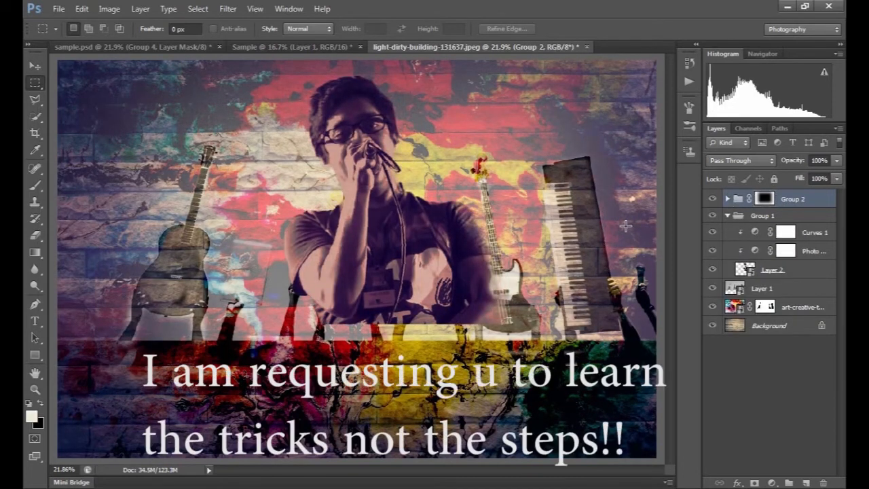
- Place the wood-texture-background-82256 image into the composite above the Color Lookup group
{"action": "key", "text": "v"}
{"action": "left_click", "coordinate": [59, 8]}
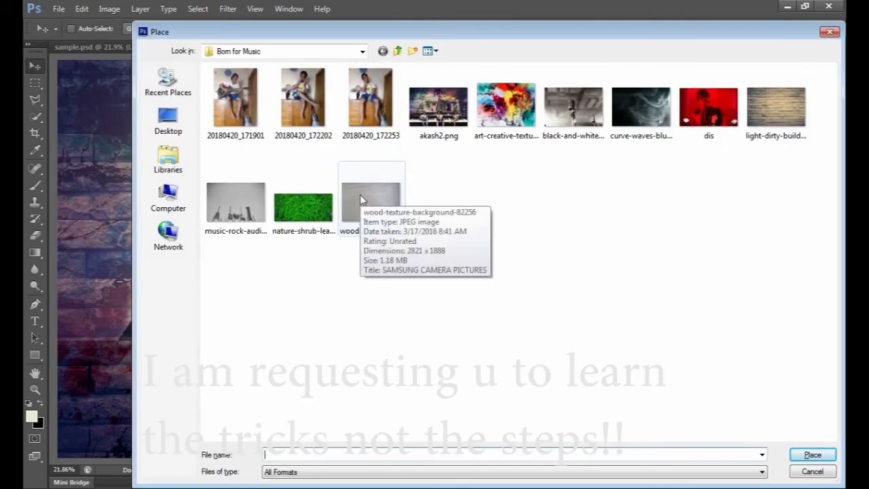
{"action": "left_click", "coordinate": [360, 194]}
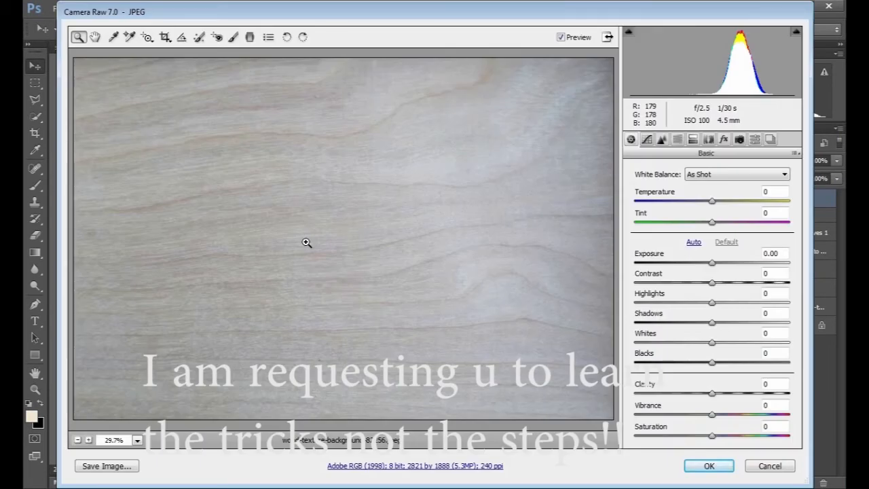
{"action": "key", "text": "Return"}
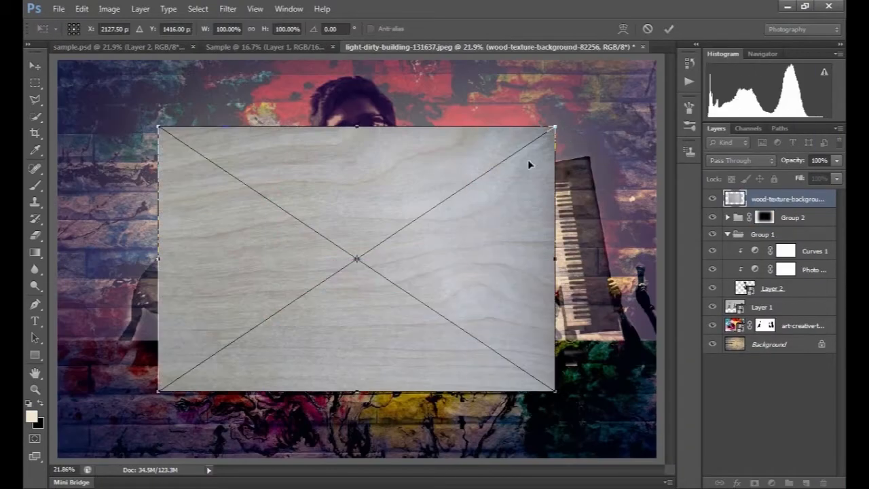
- Scale the wood texture to about 153% to cover the whole canvas and set its blend mode to Darken
{"action": "left_click_drag", "start_coordinate": [553, 128], "coordinate": [650, 23]}
{"action": "key", "text": "Return"}
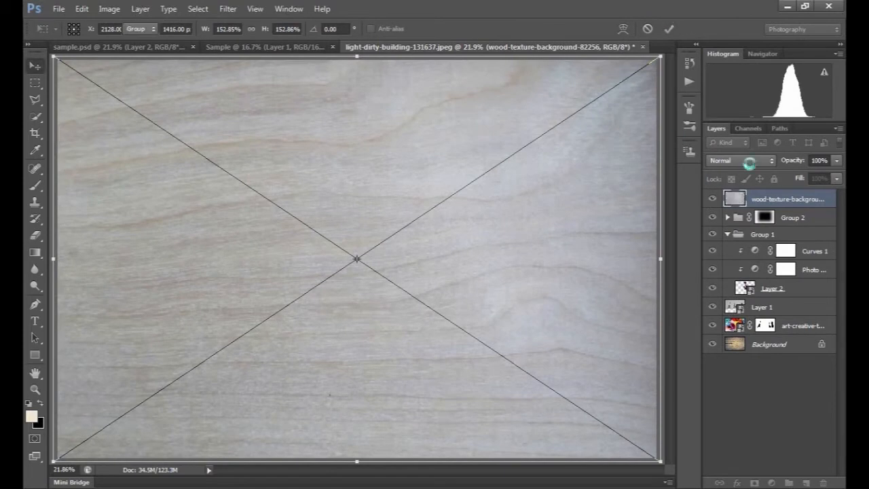
{"action": "left_click", "coordinate": [750, 162]}
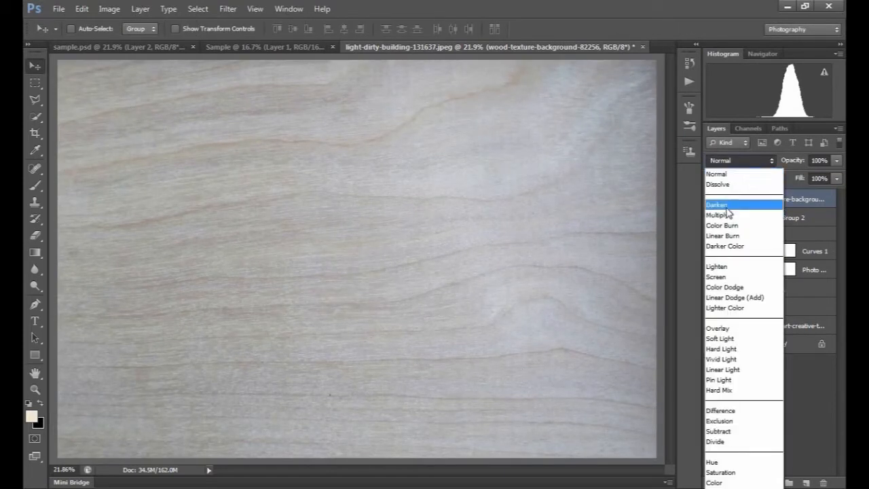
{"action": "left_click", "coordinate": [725, 209]}
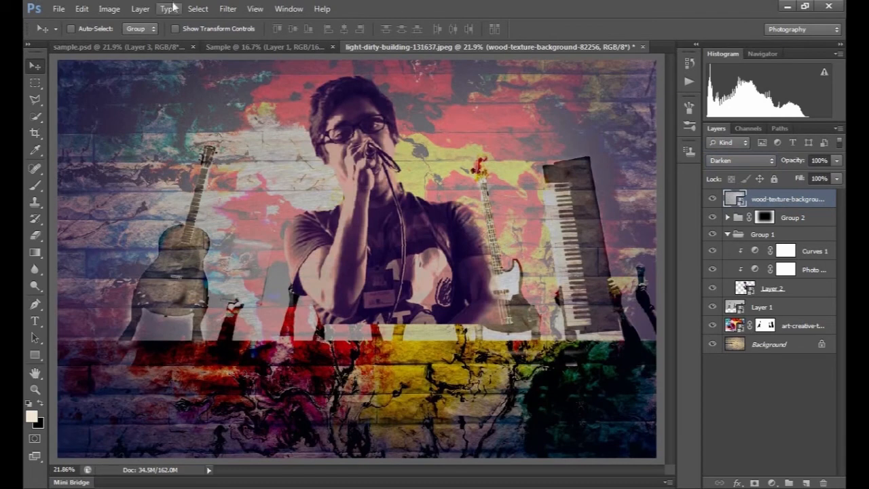
- In the Sample document, make all layers visible, select Layer 5 with the piano keyboard and show only that layer
{"action": "left_click", "coordinate": [248, 47]}
{"action": "left_click_drag", "start_coordinate": [712, 277], "coordinate": [718, 221]}
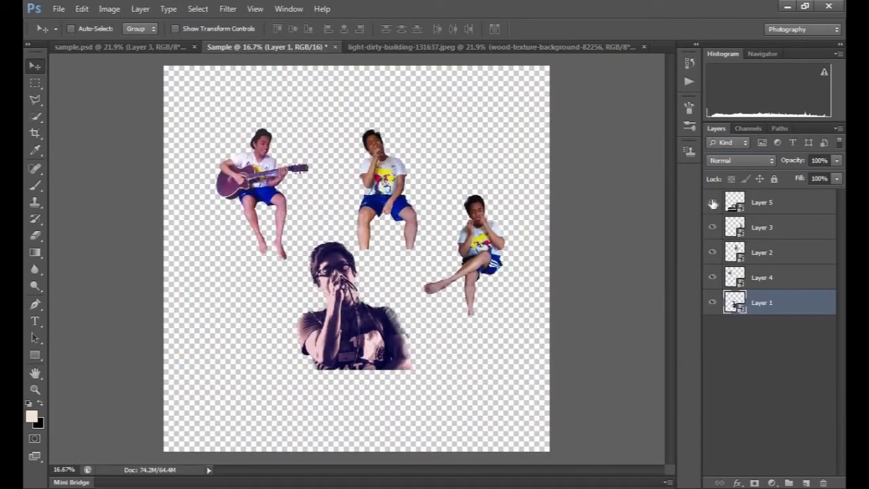
{"action": "left_click", "coordinate": [711, 203]}
{"action": "left_click", "coordinate": [747, 204]}
{"action": "left_click", "coordinate": [714, 204], "text": "alt"}
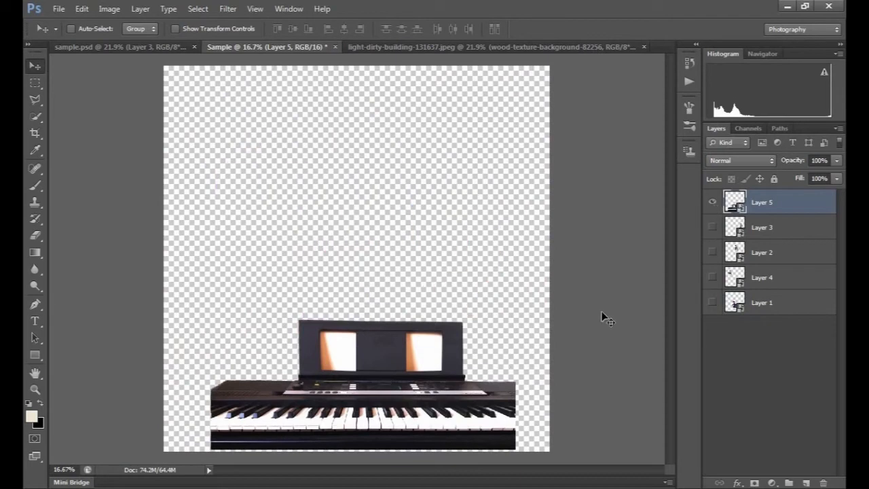
- Copy the whole keyboard layer from the Sample document and paste it into the light-dirty-building composite
{"action": "key", "text": "ctrl+a"}
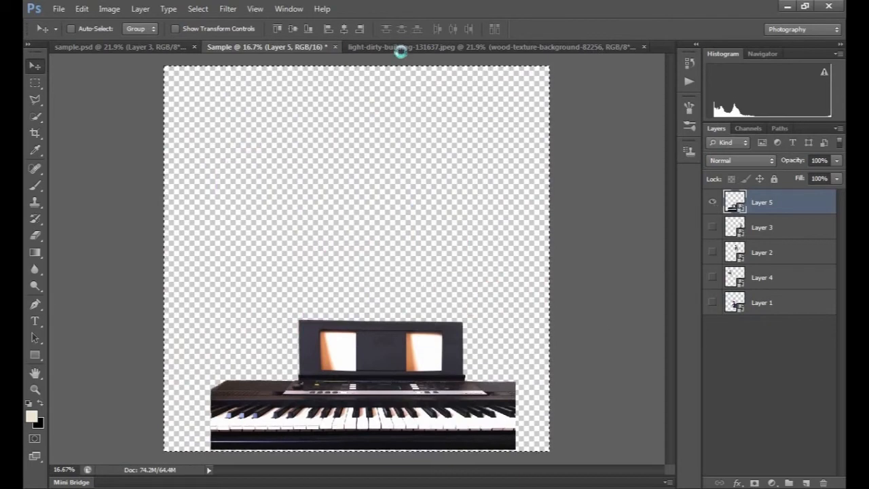
{"action": "left_click", "coordinate": [407, 47]}
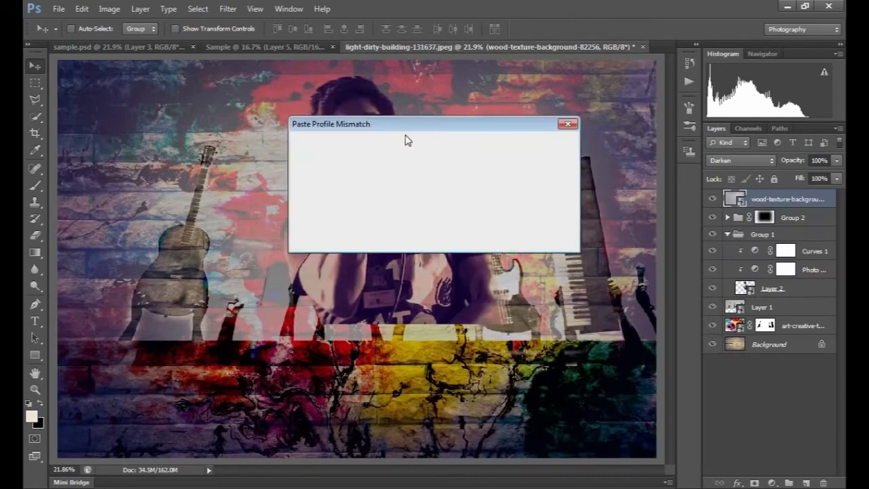
{"action": "key", "text": "ctrl+v"}
{"action": "left_click", "coordinate": [506, 235]}
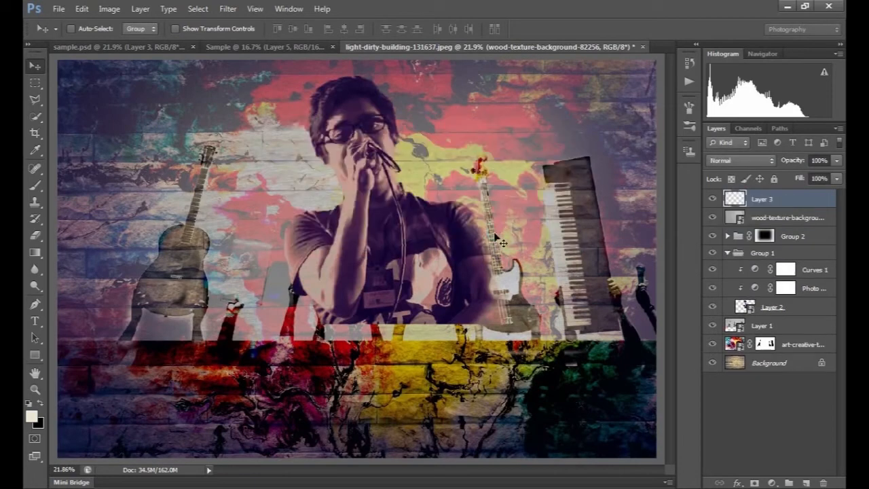
- Move the keyboard to the canvas's lower-left corner and scale it to about 150% so it spans the full width
{"action": "left_click_drag", "start_coordinate": [405, 279], "coordinate": [309, 389]}
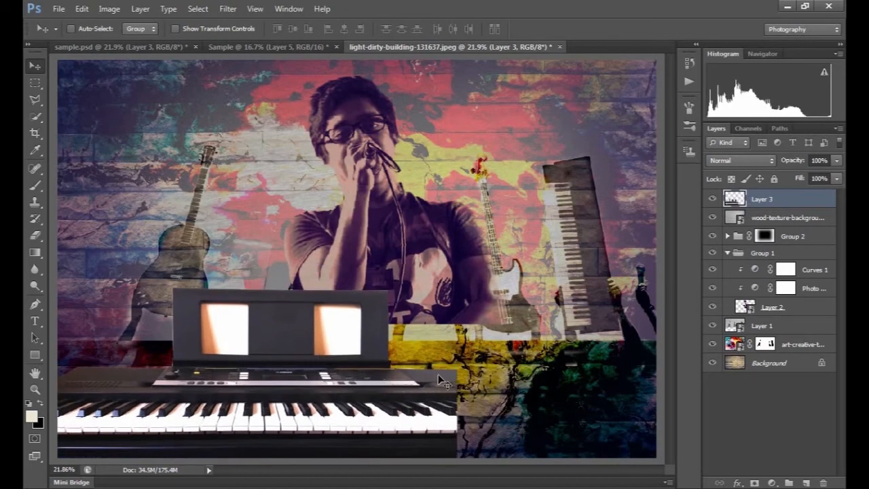
{"action": "key", "text": "ctrl+t"}
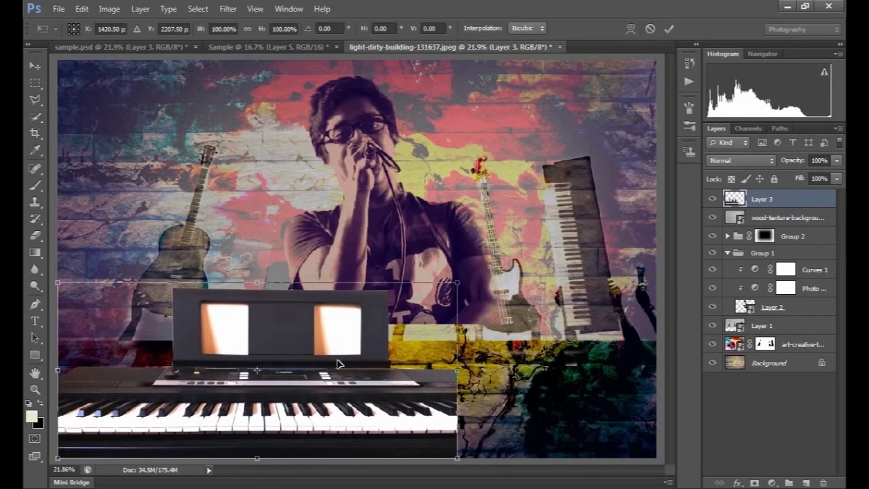
{"action": "left_click_drag", "start_coordinate": [460, 279], "coordinate": [656, 182]}
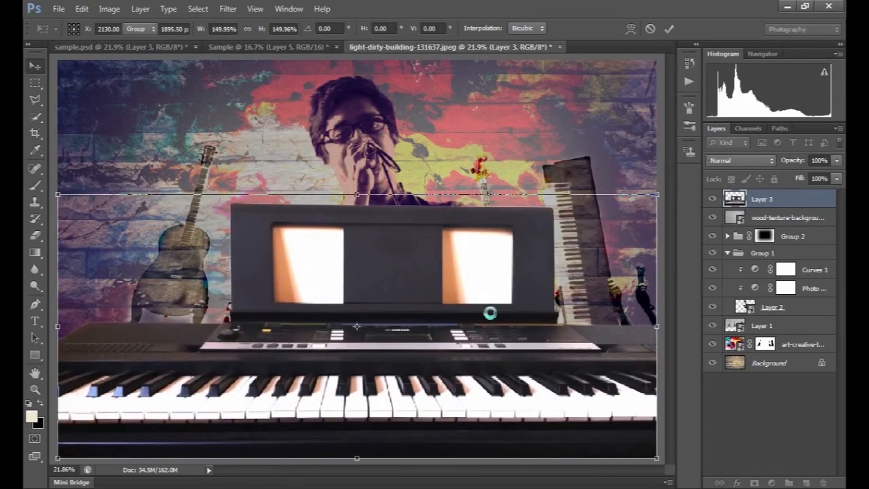
{"action": "key", "text": "Return"}
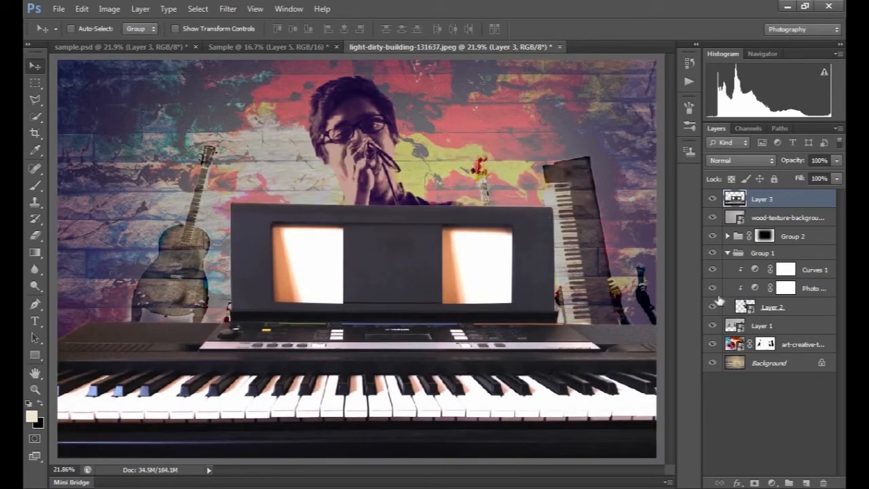
- Add a layer mask to the keyboard layer and quick-select the two bright openings in its music stand
{"action": "left_click", "coordinate": [752, 483]}
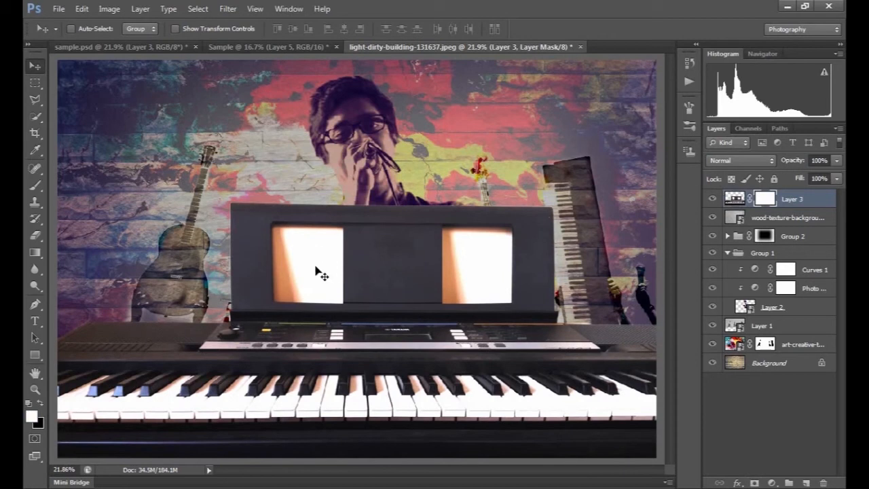
{"action": "left_click", "coordinate": [735, 198]}
{"action": "left_click", "coordinate": [36, 116]}
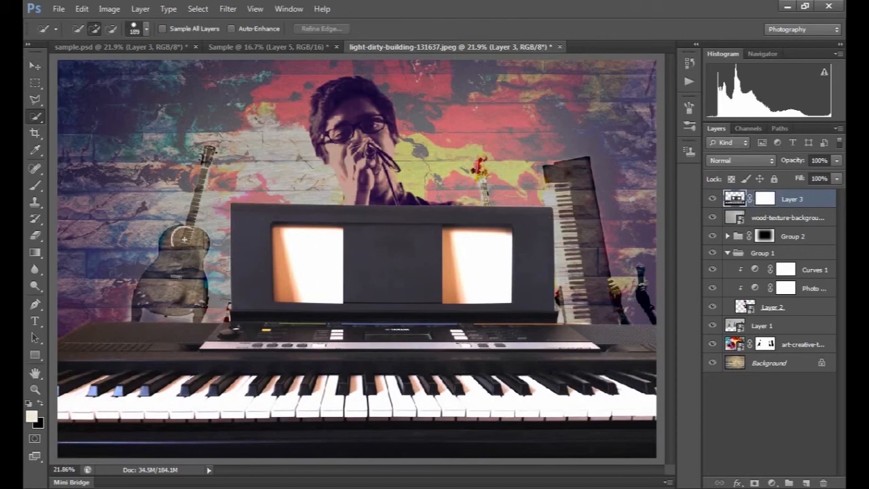
{"action": "left_click_drag", "start_coordinate": [299, 257], "coordinate": [310, 272]}
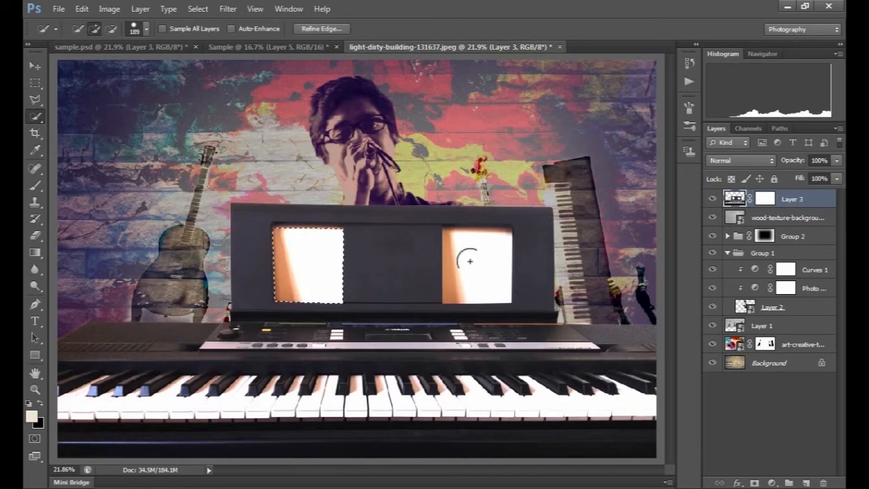
{"action": "left_click_drag", "start_coordinate": [469, 261], "coordinate": [477, 272]}
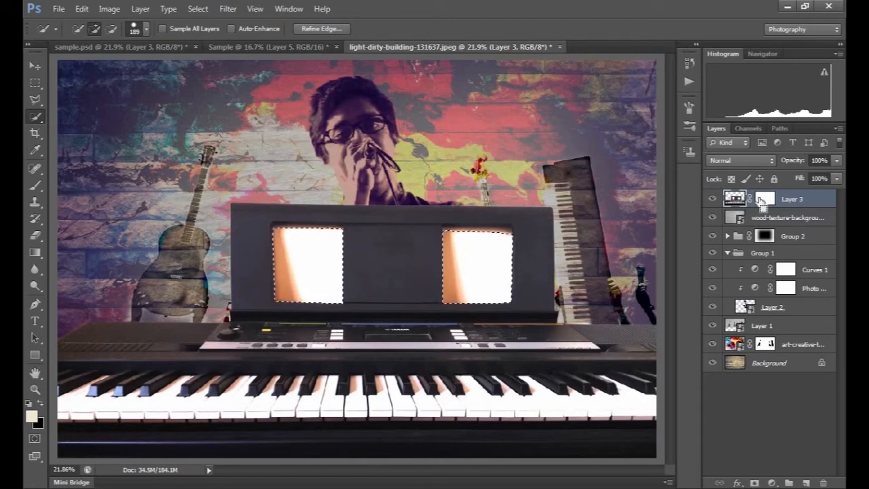
- Fill the two selected openings with black on the keyboard layer's mask and clear the selection
{"action": "key", "text": "ctrl+BackSpace"}
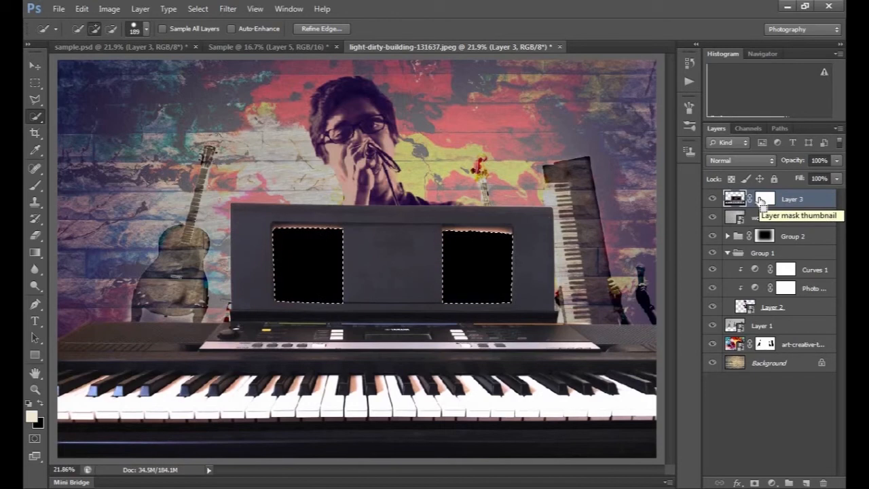
{"action": "key", "text": "ctrl+z"}
{"action": "left_click", "coordinate": [762, 199]}
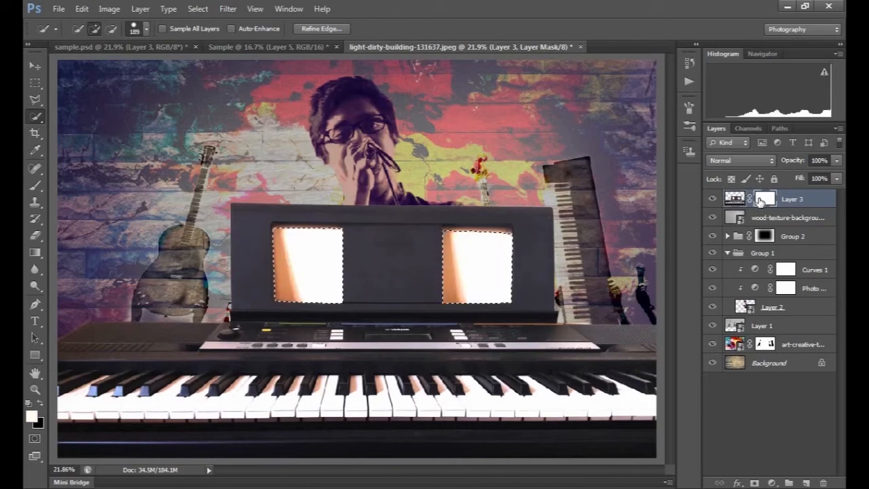
{"action": "key", "text": "ctrl+BackSpace"}
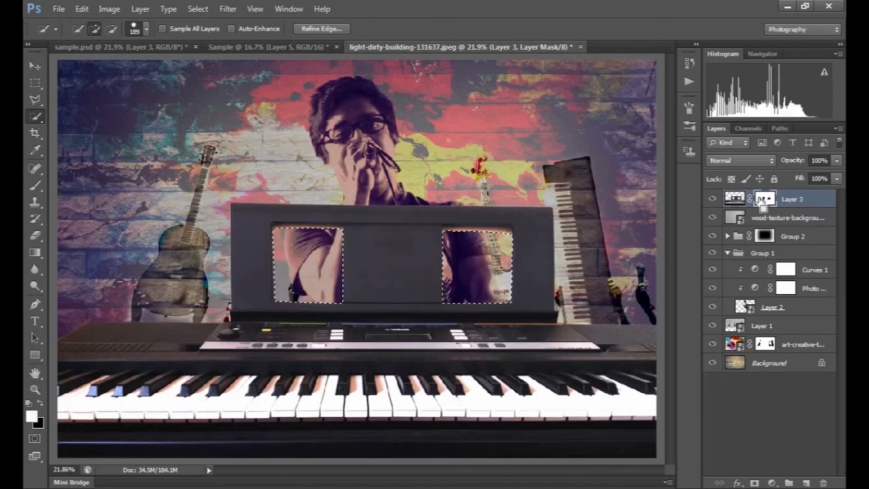
{"action": "key", "text": "ctrl+d"}
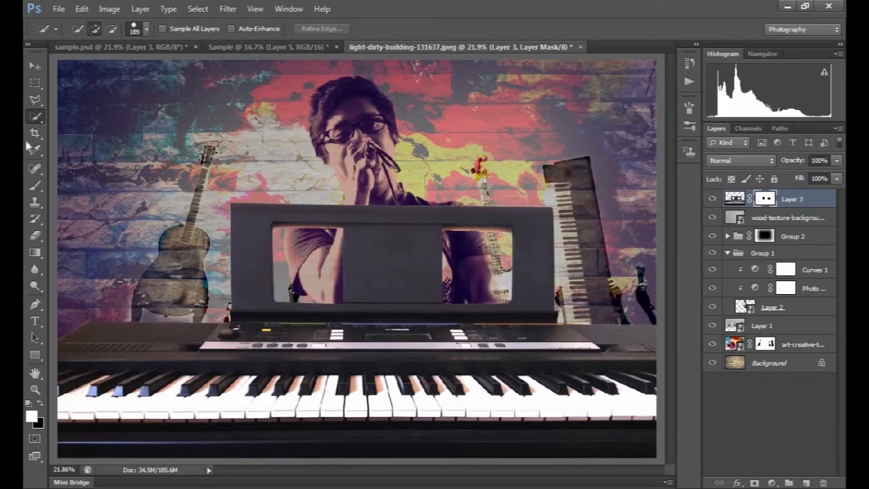
- Paint black on the keyboard's mask over the leftover bright edges along the top of both music stand openings
{"action": "left_click", "coordinate": [37, 186]}
{"action": "scroll", "coordinate": [281, 231], "scroll_direction": "up", "scroll_amount": 2}
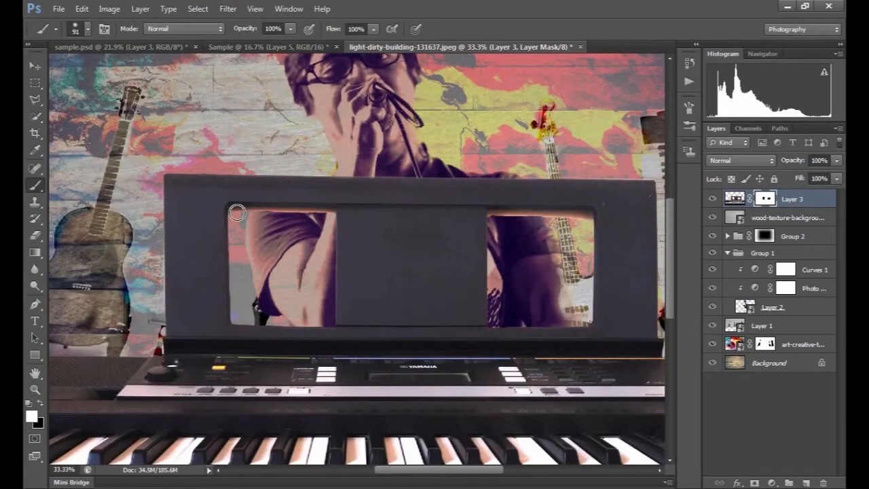
{"action": "left_click_drag", "start_coordinate": [237, 213], "coordinate": [320, 211]}
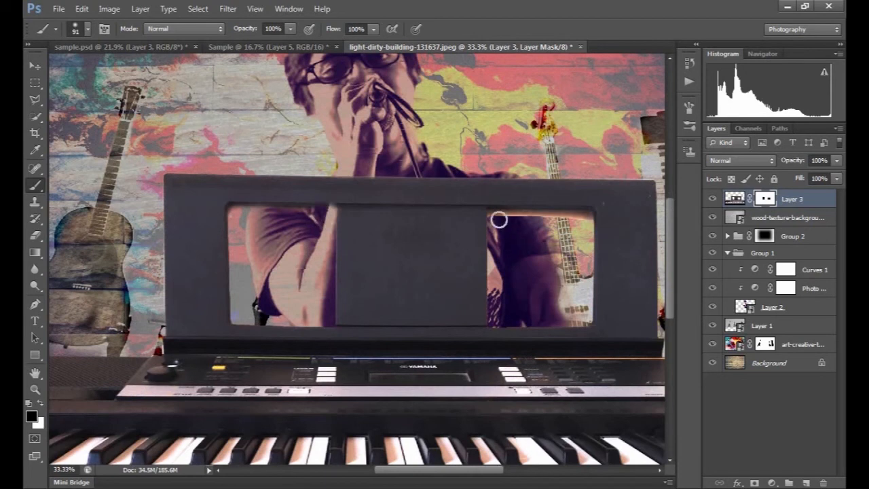
{"action": "right_click", "coordinate": [522, 232], "text": "alt"}
{"action": "mouse_move", "coordinate": [499, 218]}
{"action": "left_mouse_down"}
{"action": "mouse_move", "coordinate": [588, 219]}
{"action": "mouse_move", "coordinate": [558, 223]}
{"action": "mouse_move", "coordinate": [558, 232]}
{"action": "mouse_move", "coordinate": [497, 219]}
{"action": "mouse_move", "coordinate": [585, 217]}
{"action": "mouse_move", "coordinate": [552, 277]}
{"action": "mouse_move", "coordinate": [517, 236]}
{"action": "mouse_move", "coordinate": [540, 218]}
{"action": "left_mouse_up"}
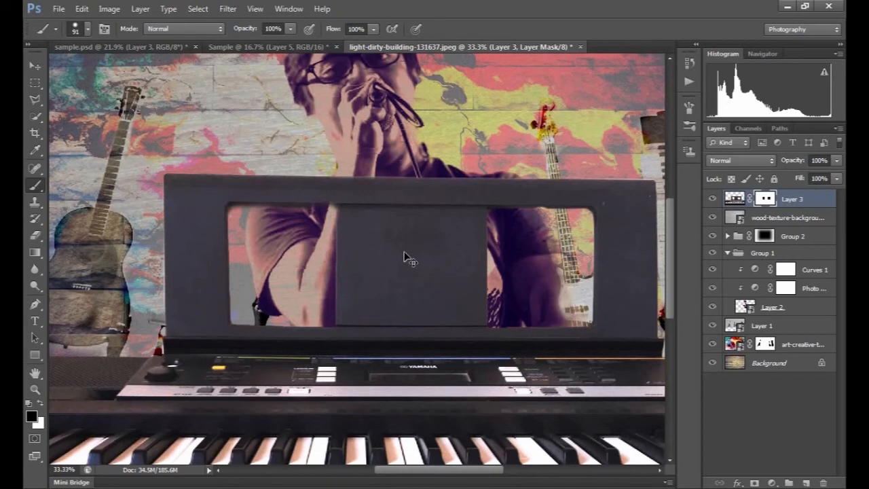
{"action": "key", "text": "ctrl+0"}
{"action": "key", "text": "ctrl+2"}
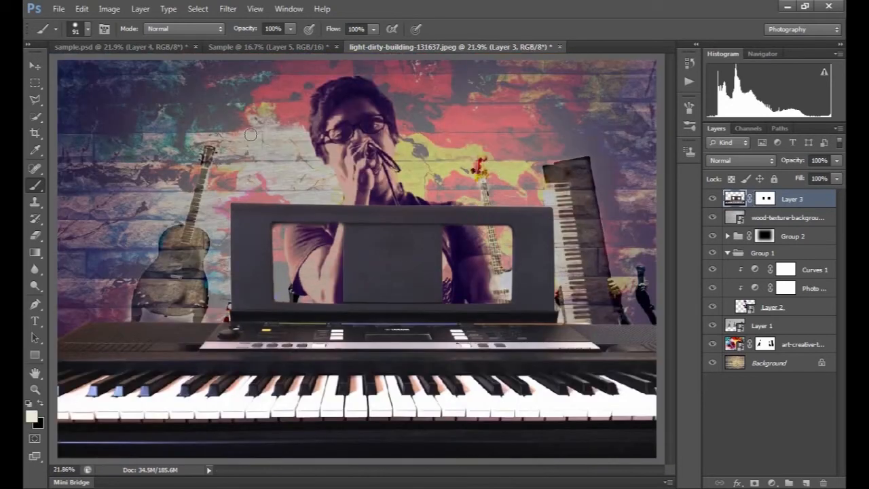
- Place the nature-shrub-leaves-122429 image above the keyboard layer and set its blend mode to Pin Light
{"action": "left_click", "coordinate": [59, 10]}
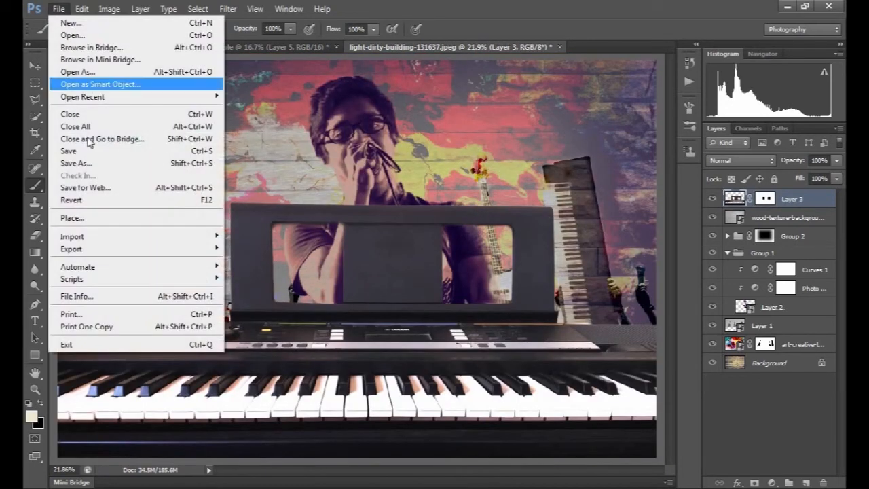
{"action": "left_click", "coordinate": [85, 219]}
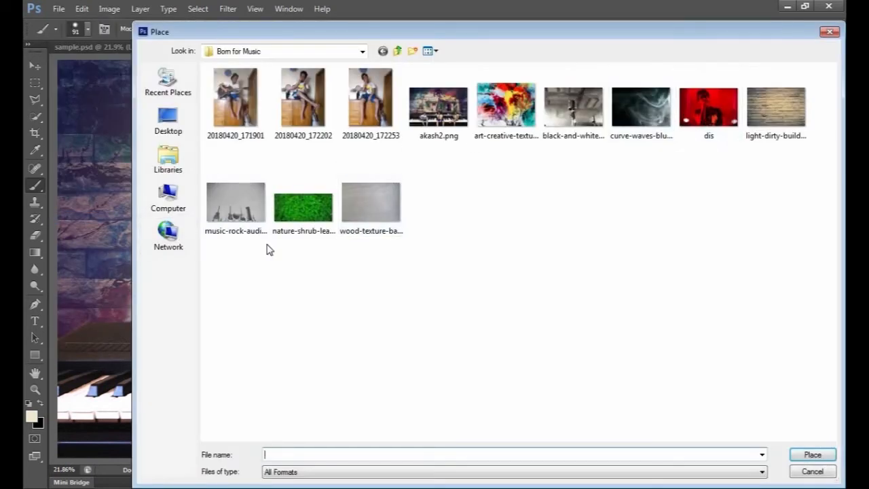
{"action": "double_click", "coordinate": [281, 232]}
{"action": "left_click", "coordinate": [711, 466]}
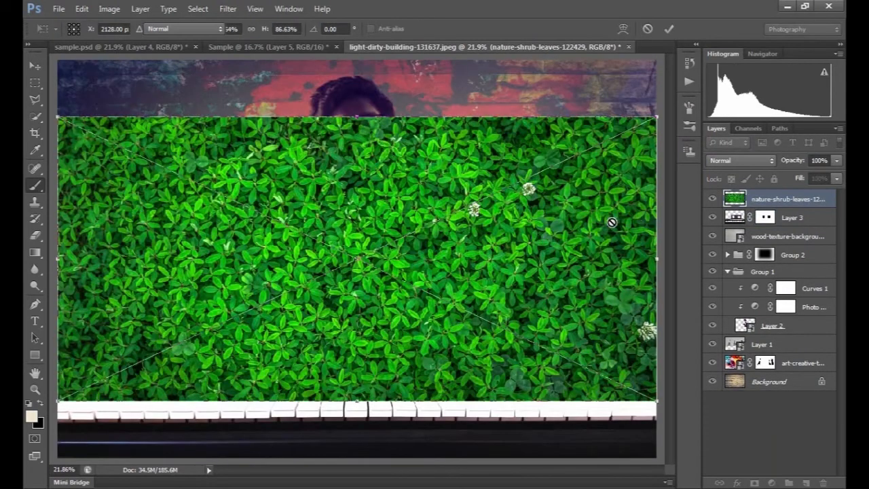
{"action": "key", "text": "Return"}
{"action": "left_click", "coordinate": [757, 159]}
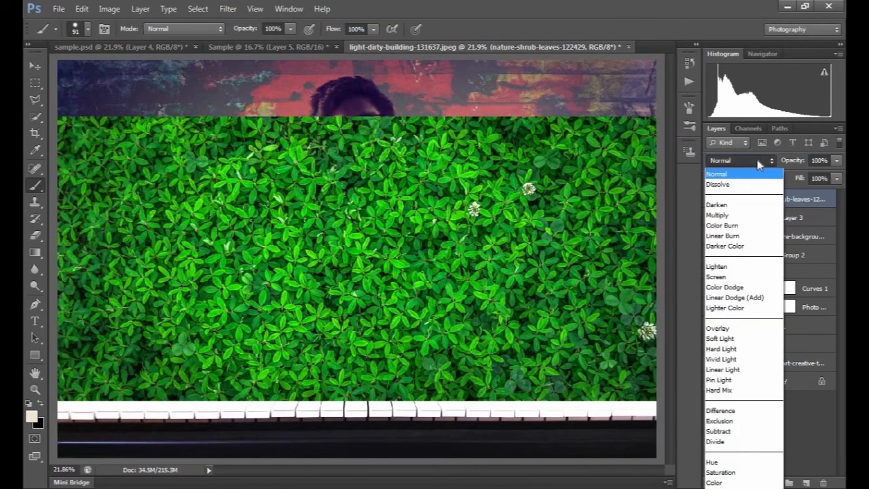
{"action": "left_click", "coordinate": [725, 382]}
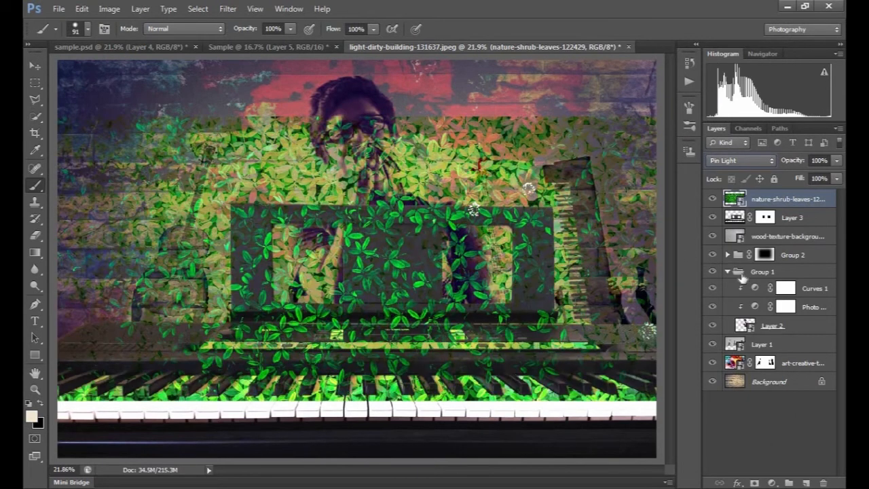
- Add a layer mask to the leaves layer and invert it to black
{"action": "left_click", "coordinate": [767, 222], "text": "ctrl"}
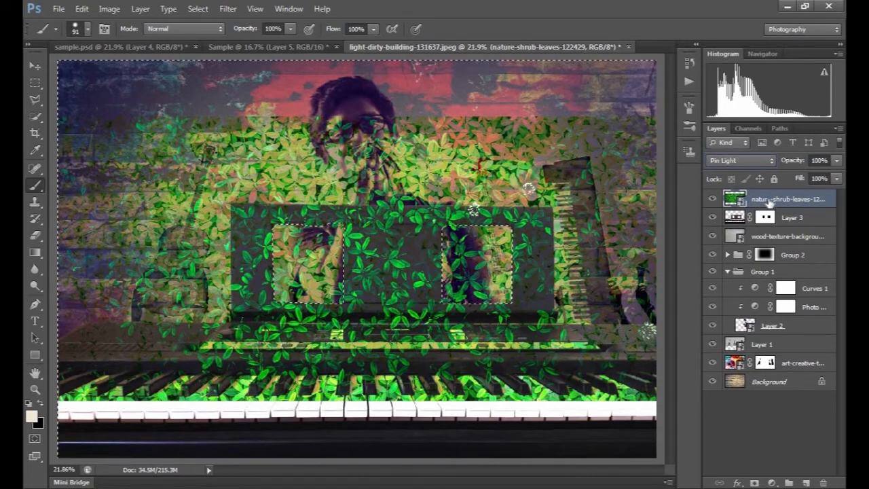
{"action": "left_click", "coordinate": [754, 483]}
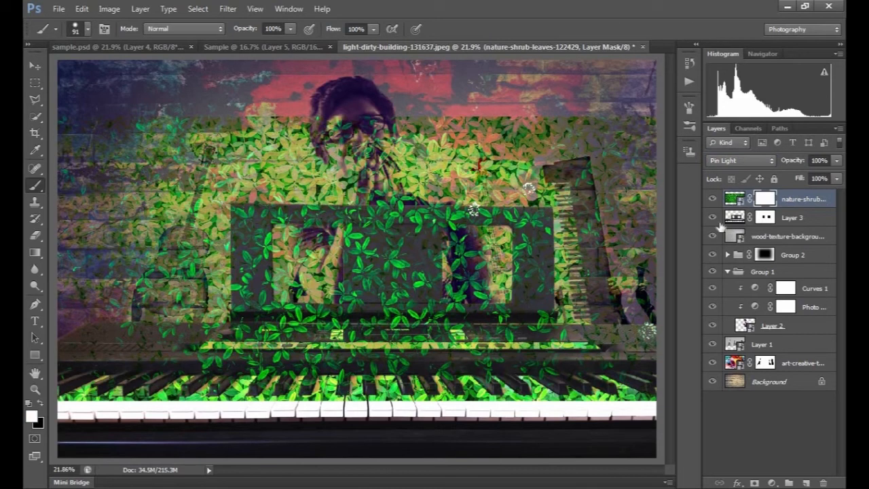
{"action": "key", "text": "ctrl+i"}
{"action": "key", "text": "w"}
{"action": "mouse_move", "coordinate": [245, 223]}
{"action": "left_mouse_down"}
{"action": "mouse_move", "coordinate": [246, 249]}
{"action": "mouse_move", "coordinate": [270, 277]}
{"action": "left_mouse_up"}
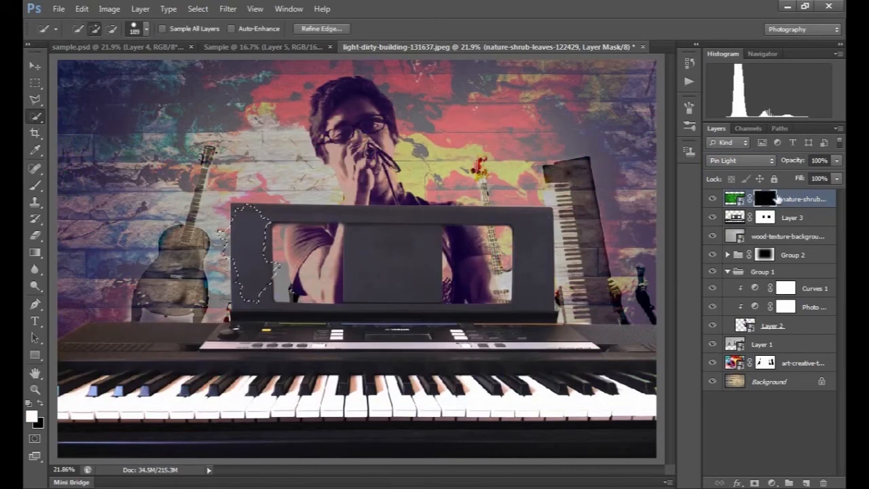
{"action": "key", "text": "ctrl+d"}
- Quick-select the music stand panel of the keyboard on Layer 3, leaving out its two openings
{"action": "left_click", "coordinate": [739, 219]}
{"action": "mouse_move", "coordinate": [384, 237]}
{"action": "left_mouse_down"}
{"action": "mouse_move", "coordinate": [397, 273]}
{"action": "mouse_move", "coordinate": [392, 231]}
{"action": "left_mouse_up"}
{"action": "right_click", "coordinate": [392, 250], "text": "alt"}
{"action": "mouse_move", "coordinate": [347, 215]}
{"action": "left_mouse_down"}
{"action": "mouse_move", "coordinate": [257, 218]}
{"action": "mouse_move", "coordinate": [257, 262]}
{"action": "left_mouse_up"}
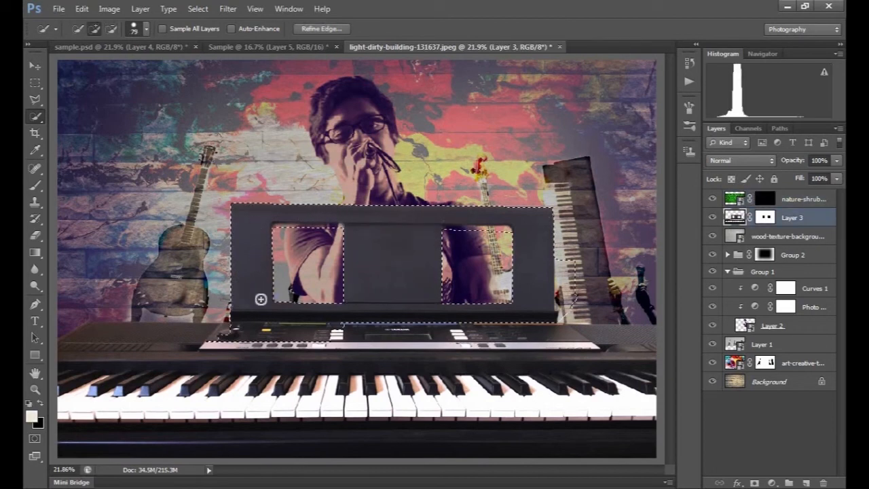
- Subtract the spill beside and below the music stand and the upper edges of its openings from the selection
{"action": "left_click", "coordinate": [564, 268], "text": "alt"}
{"action": "left_click_drag", "start_coordinate": [224, 333], "coordinate": [323, 330], "text": "alt"}
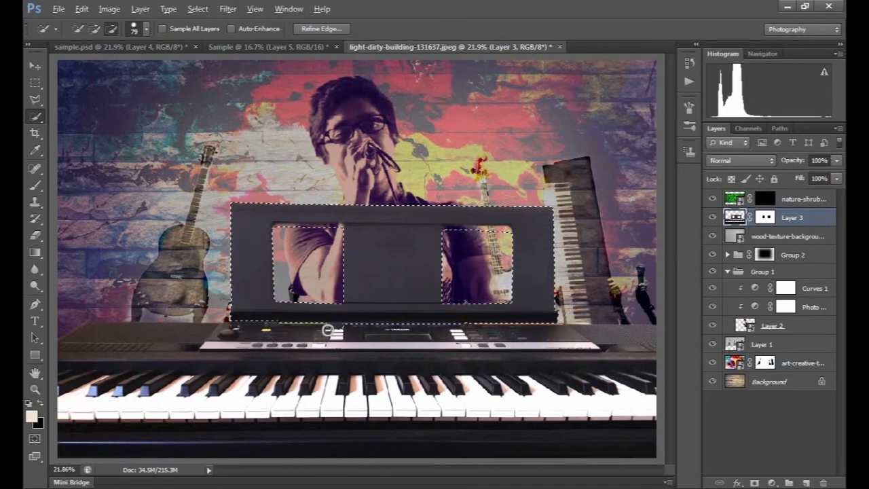
{"action": "left_click", "coordinate": [341, 328], "text": "alt"}
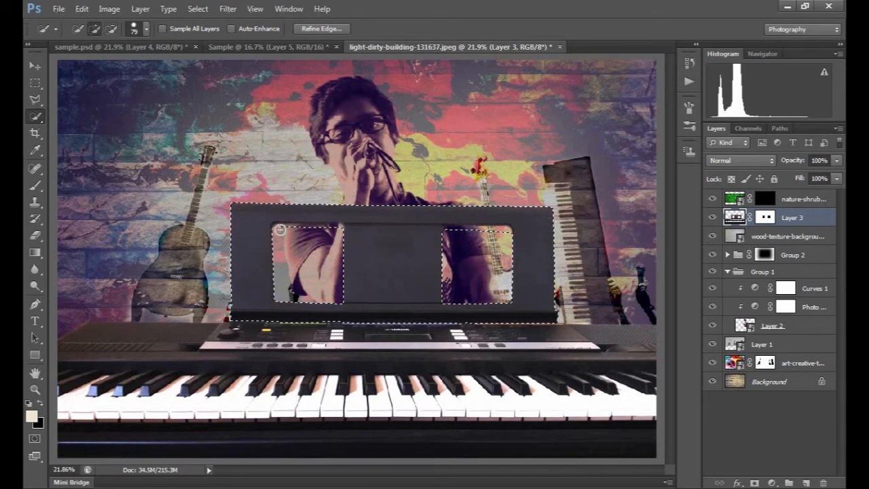
{"action": "left_click", "coordinate": [347, 231], "text": "alt"}
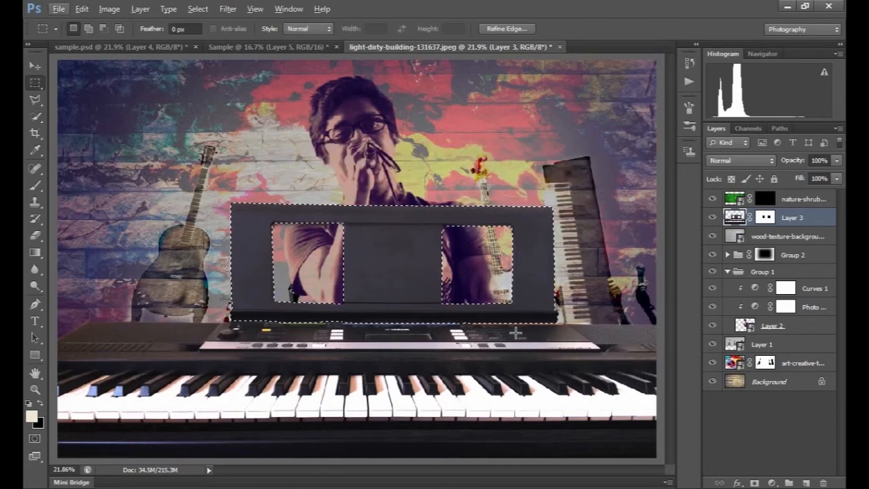
- Fill the music stand selection with white on the leaves layer's mask
{"action": "key", "text": "alt+shift+z"}
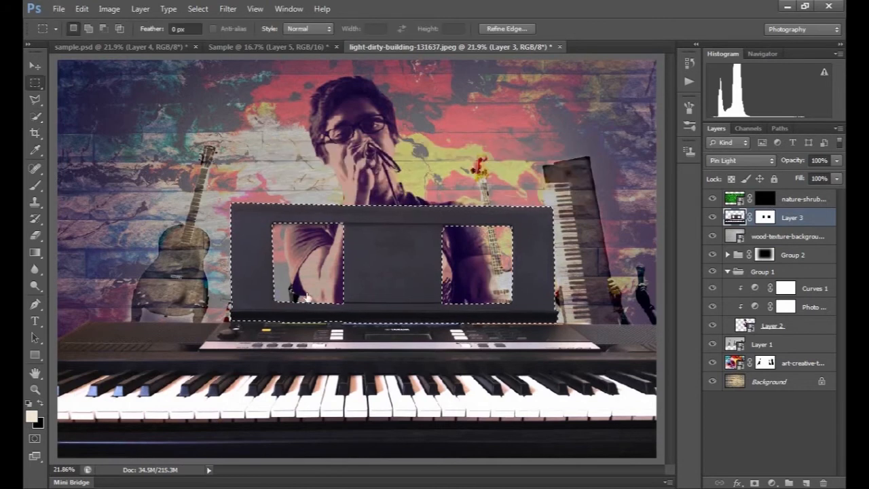
{"action": "left_click", "coordinate": [762, 198]}
{"action": "key", "text": "alt+BackSpace"}
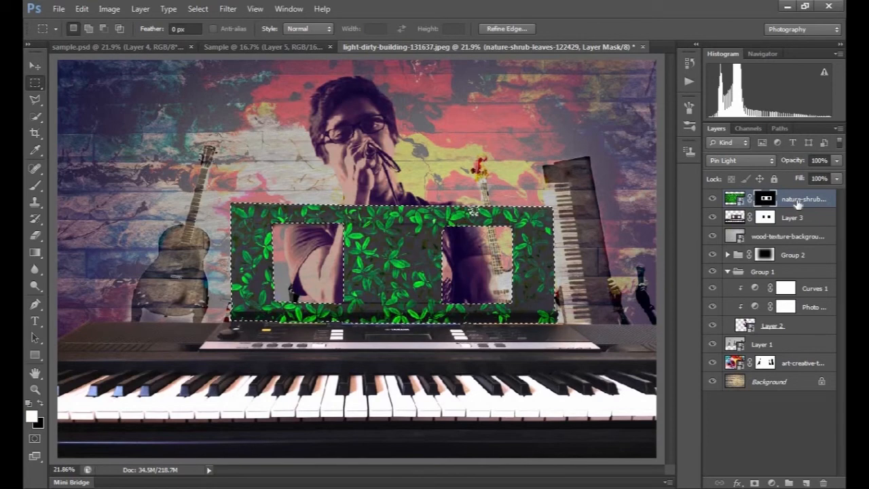
- Set the leaves layer's Blend If for the underlying layer to 30/86 for shadows and 206 for highlights, and clear the selection
{"action": "double_click", "coordinate": [824, 199]}
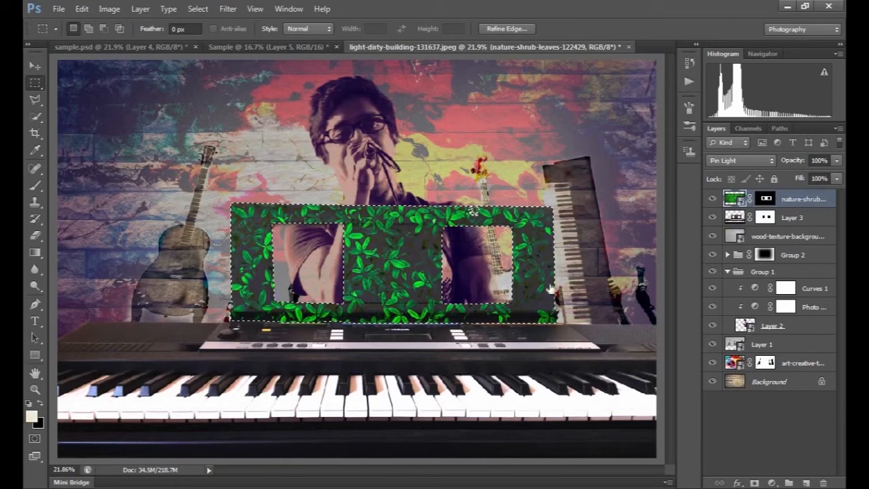
{"action": "left_click_drag", "start_coordinate": [547, 349], "coordinate": [602, 350]}
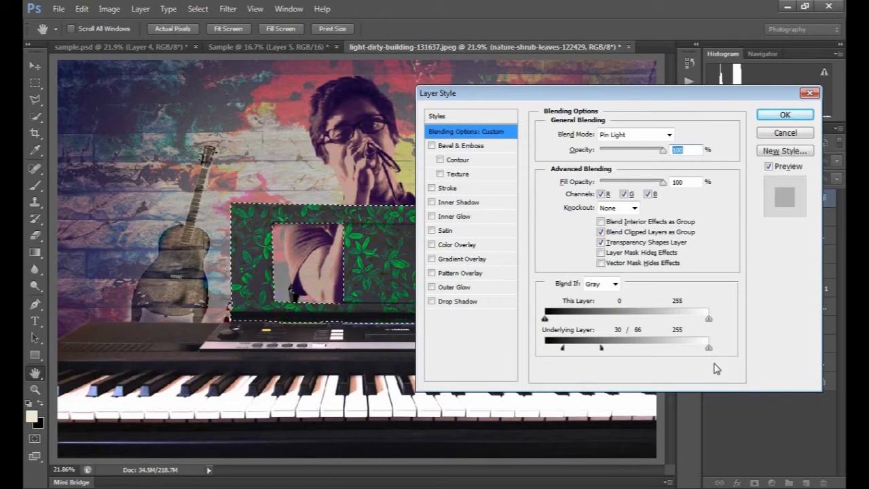
{"action": "left_click_drag", "start_coordinate": [708, 348], "coordinate": [674, 351]}
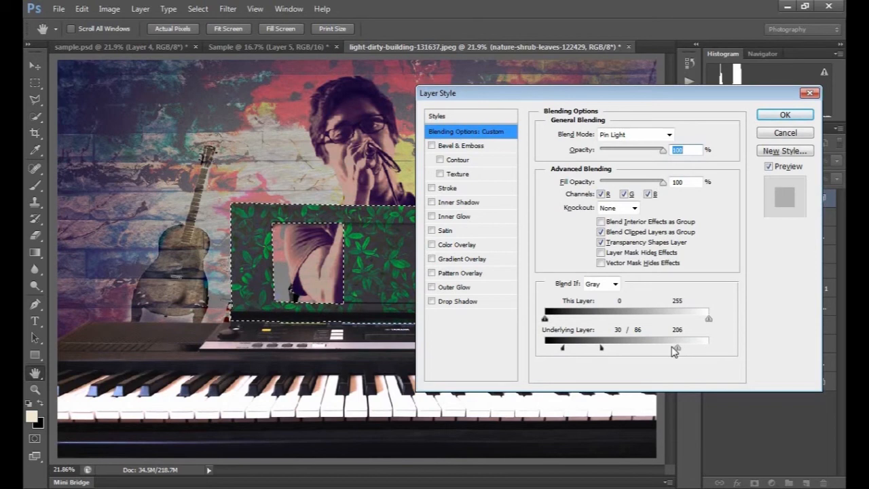
{"action": "left_click", "coordinate": [781, 115]}
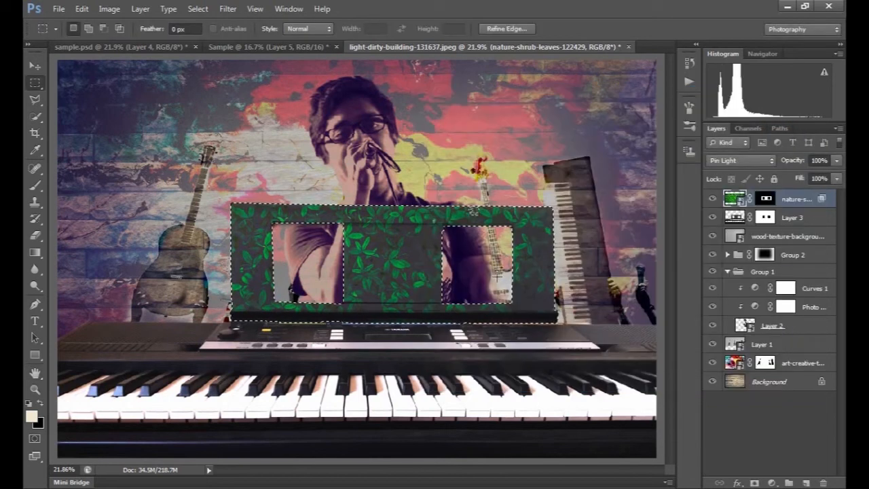
{"action": "key", "text": "ctrl+d"}
{"action": "key", "text": "v"}
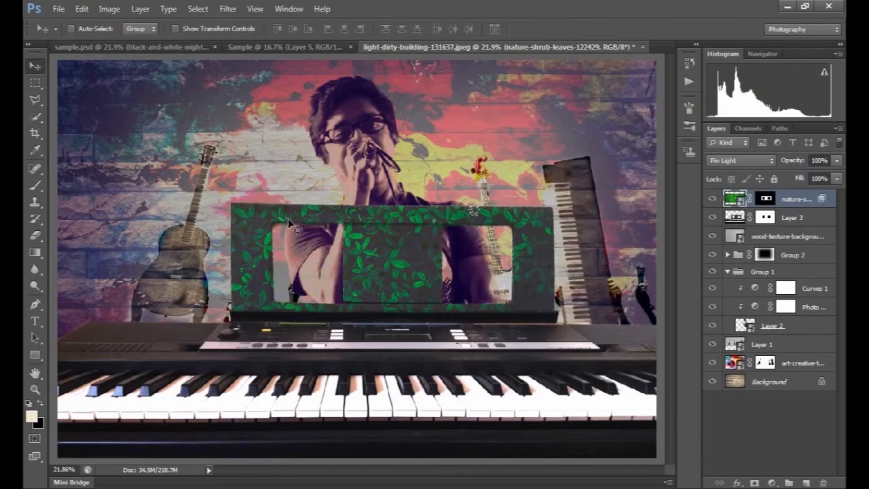
- Place the black-and-white-night-music-9137 microphone image above the leaves layer and set its blend mode to Multiply
{"action": "left_click", "coordinate": [58, 9]}
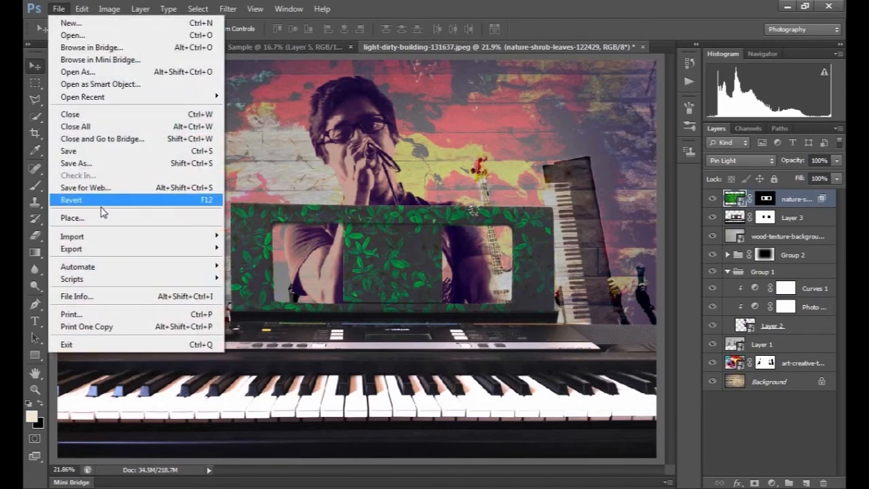
{"action": "left_click", "coordinate": [124, 218]}
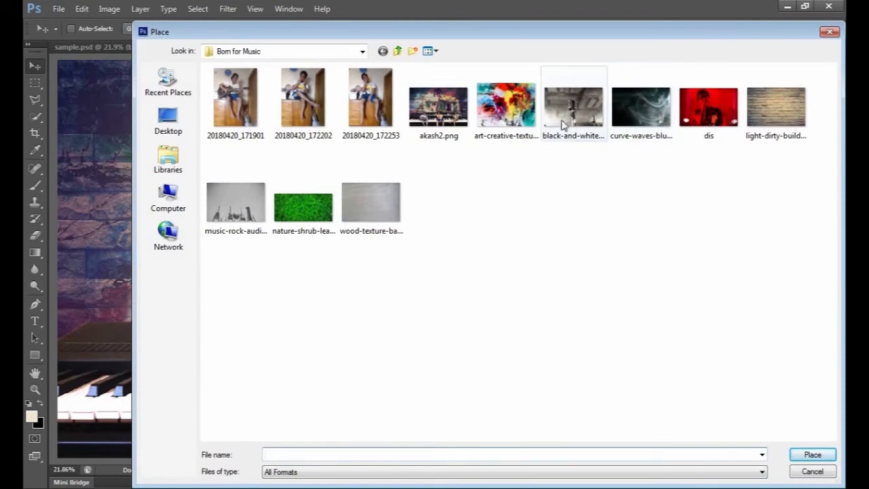
{"action": "left_click", "coordinate": [567, 117]}
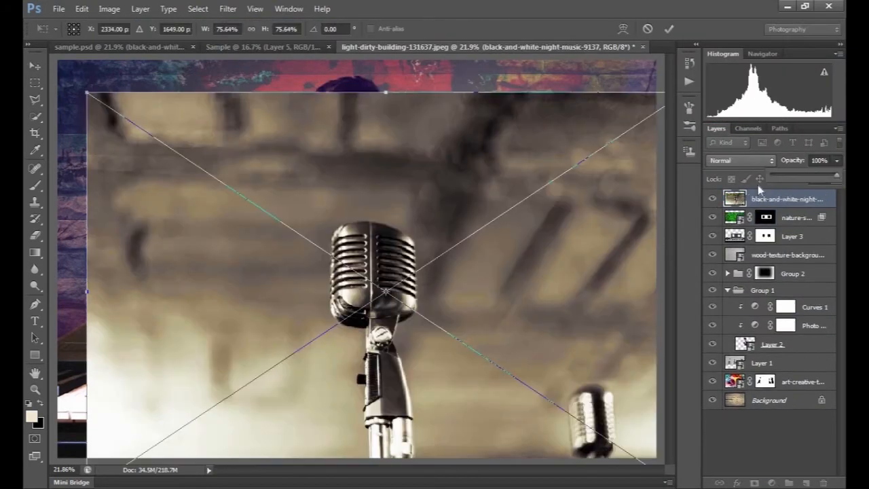
{"action": "left_click", "coordinate": [755, 164]}
{"action": "left_click", "coordinate": [737, 210]}
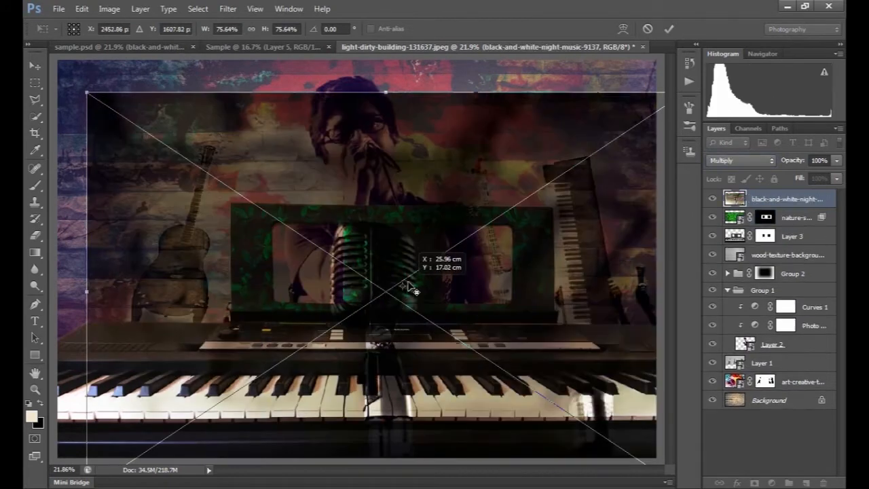
- Scale the microphone image down to about 36% wide and 34% high, centred over the music stand, and commit the placement
{"action": "left_click_drag", "start_coordinate": [88, 95], "coordinate": [201, 163]}
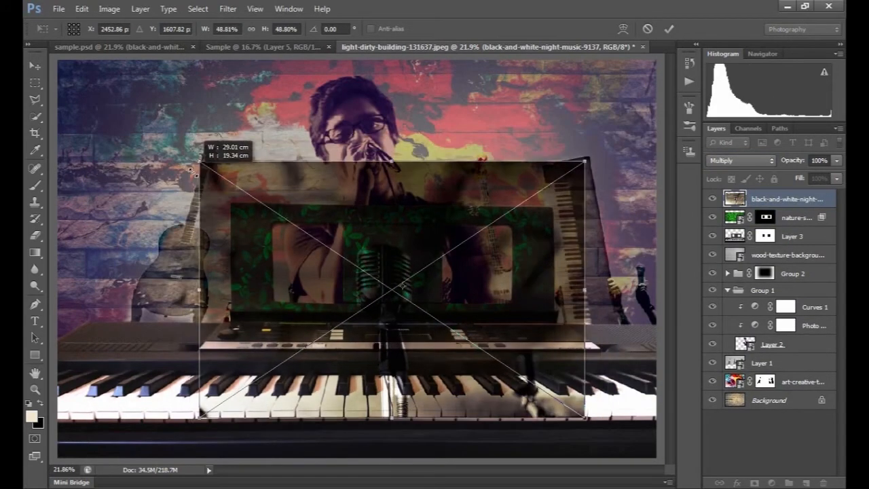
{"action": "left_click_drag", "start_coordinate": [383, 276], "coordinate": [382, 261]}
{"action": "left_click_drag", "start_coordinate": [204, 148], "coordinate": [241, 178]}
{"action": "left_click_drag", "start_coordinate": [397, 264], "coordinate": [397, 248]}
{"action": "left_click_drag", "start_coordinate": [547, 165], "coordinate": [540, 172]}
{"action": "left_click_drag", "start_coordinate": [402, 241], "coordinate": [402, 237]}
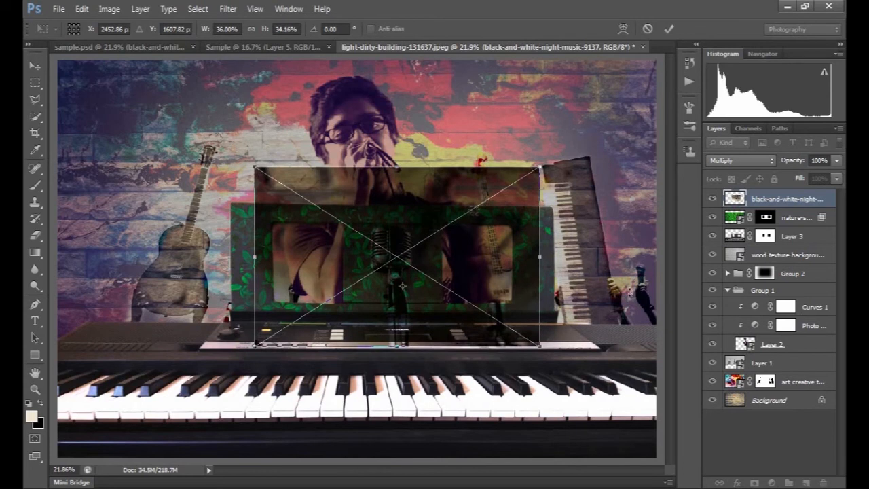
{"action": "key", "text": "Return"}
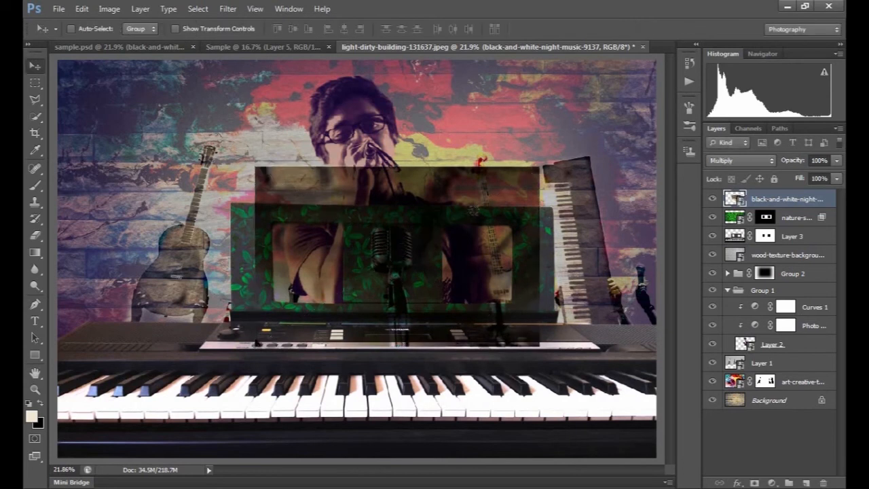
- Set the microphone layer's blend mode to Lighten and copy the leaves layer's mask onto it
{"action": "left_click", "coordinate": [771, 161]}
{"action": "left_click", "coordinate": [745, 265]}
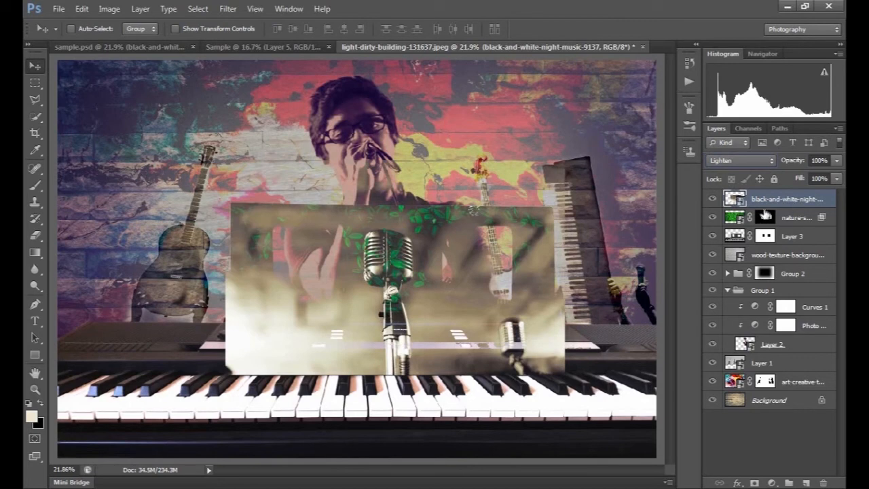
{"action": "left_click_drag", "start_coordinate": [765, 217], "coordinate": [766, 199]}
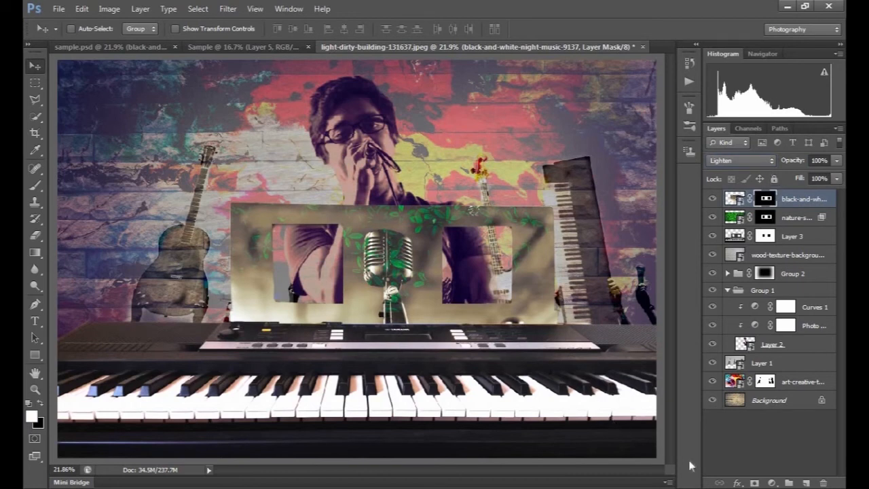
- Add a Photo Filter adjustment clipped to the microphone layer, using Cooling Filter (80) at 23% density
{"action": "left_click", "coordinate": [772, 482]}
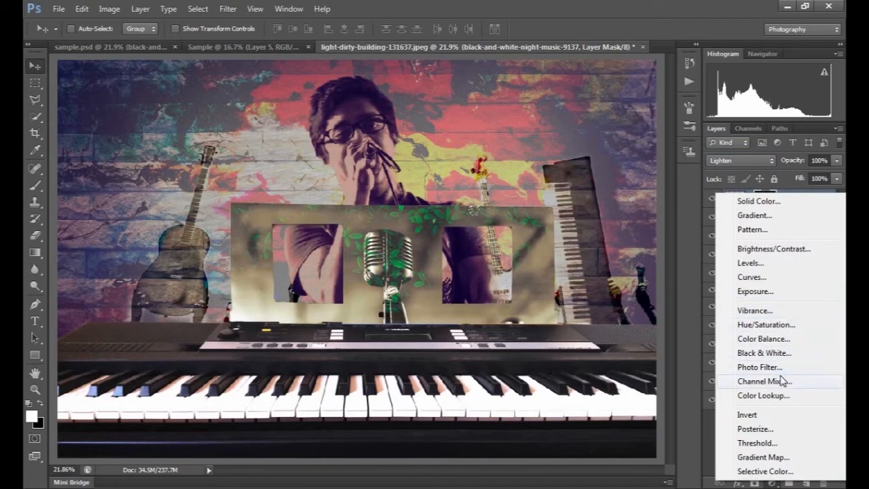
{"action": "left_click", "coordinate": [760, 366]}
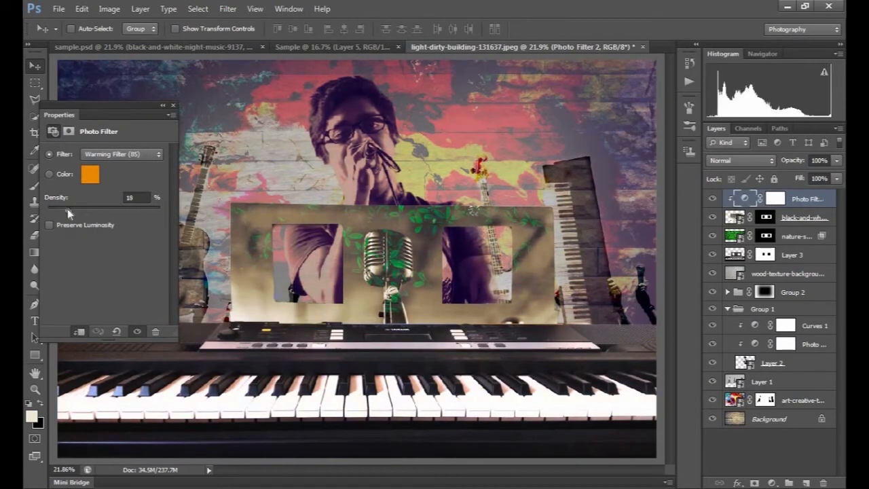
{"action": "left_click", "coordinate": [117, 154]}
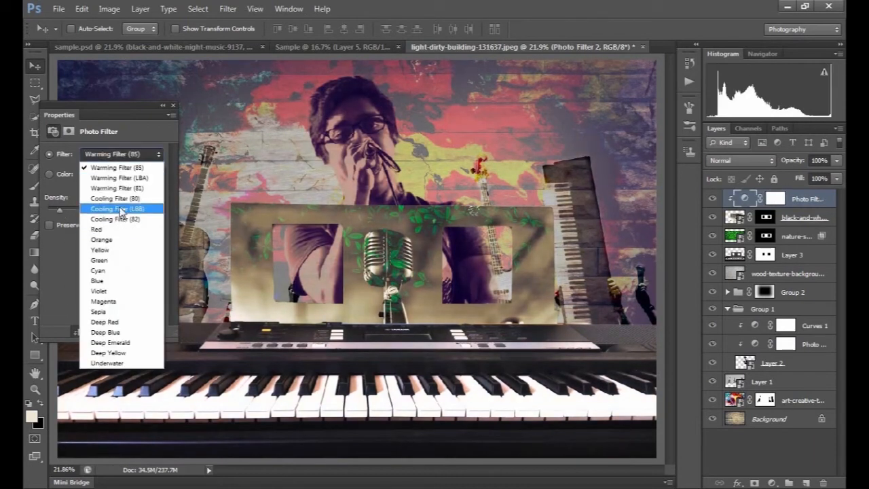
{"action": "left_click", "coordinate": [112, 196]}
{"action": "left_click_drag", "start_coordinate": [55, 210], "coordinate": [74, 218]}
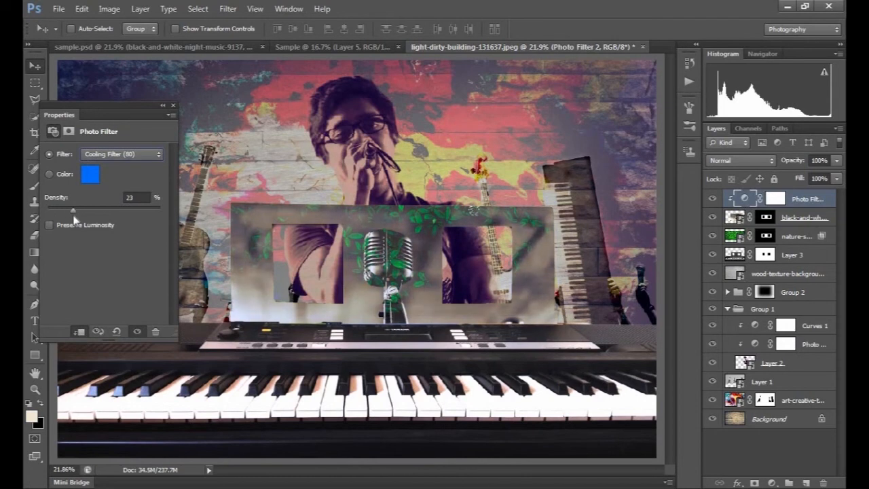
{"action": "left_click", "coordinate": [167, 108]}
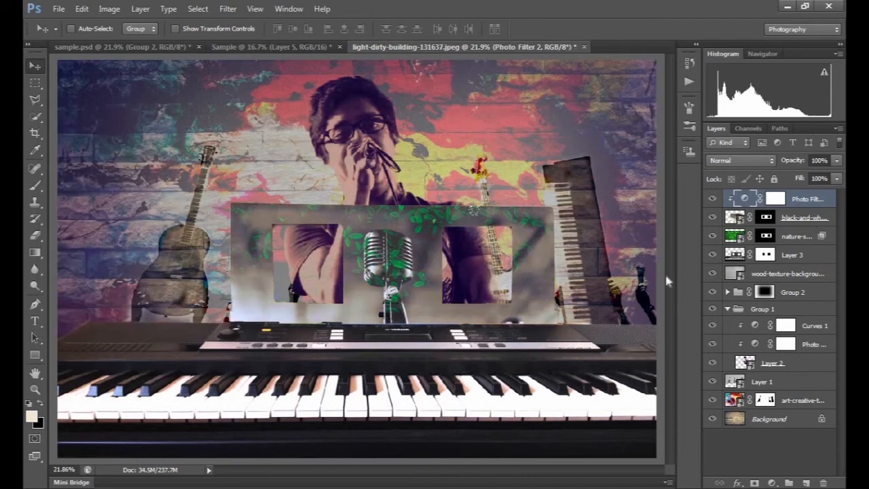
- Group the layers from the microphone's Photo Filter down to the wood texture background, and leave the group collapsed
{"action": "left_click", "coordinate": [738, 273], "text": "shift"}
{"action": "key", "text": "ctrl+g"}
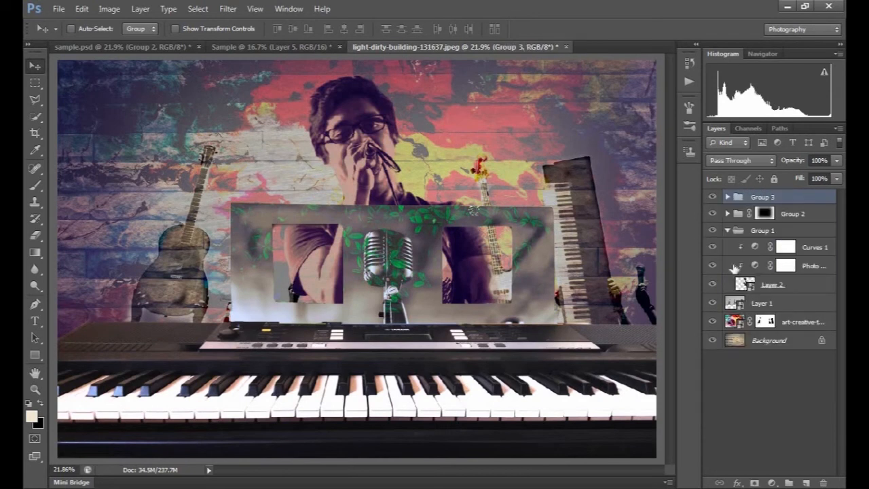
{"action": "left_click", "coordinate": [727, 196]}
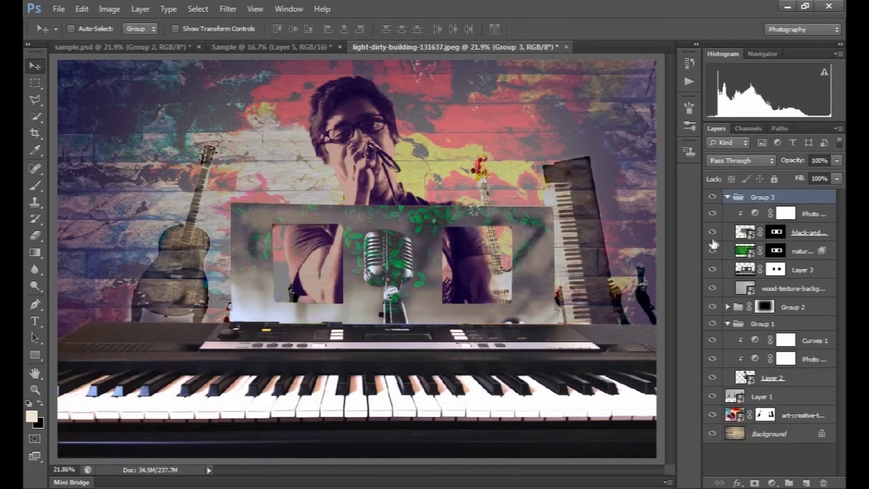
{"action": "left_click", "coordinate": [728, 197]}
{"action": "key", "text": "b"}
{"action": "left_click", "coordinate": [37, 67]}
- Add a Curves adjustment above all layers, auto-corrected with Find Dark & Light Colors and Snap Neutral Midtones
{"action": "left_click", "coordinate": [771, 482]}
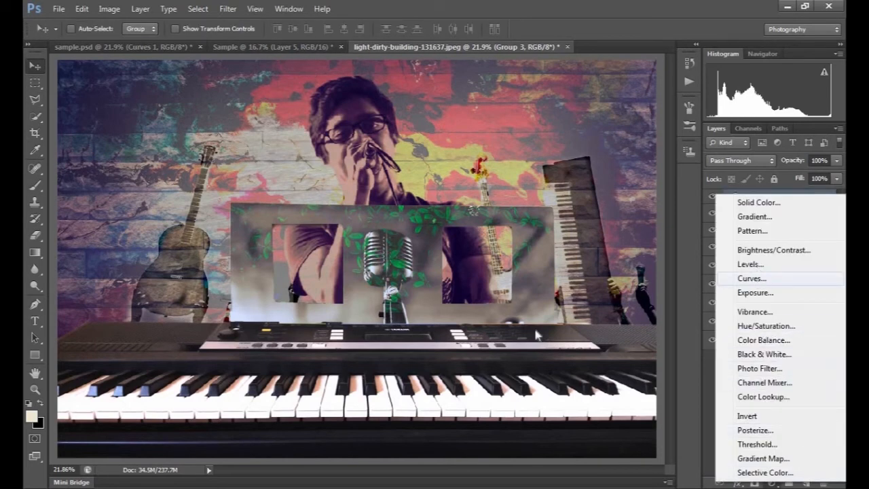
{"action": "left_click", "coordinate": [752, 278]}
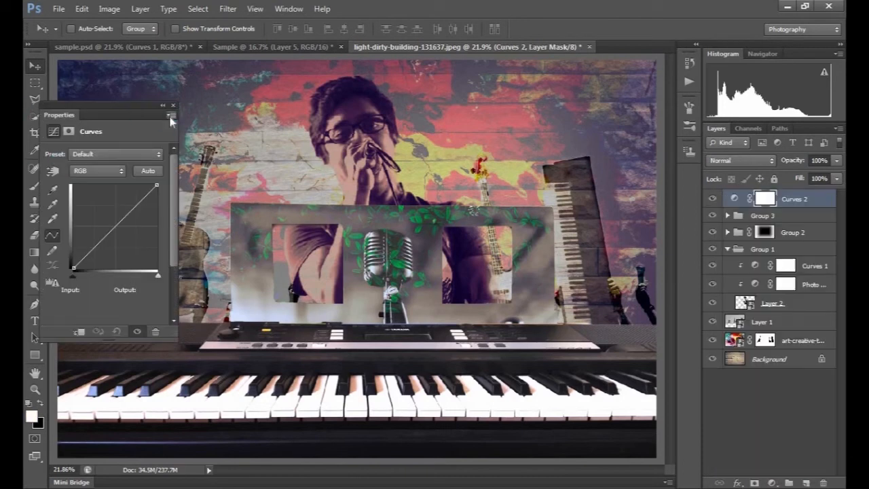
{"action": "left_click", "coordinate": [171, 116]}
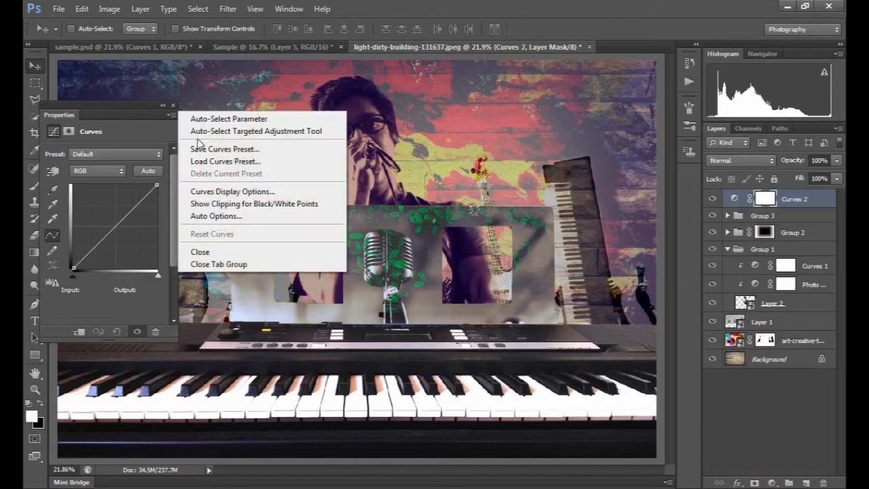
{"action": "left_click", "coordinate": [226, 218]}
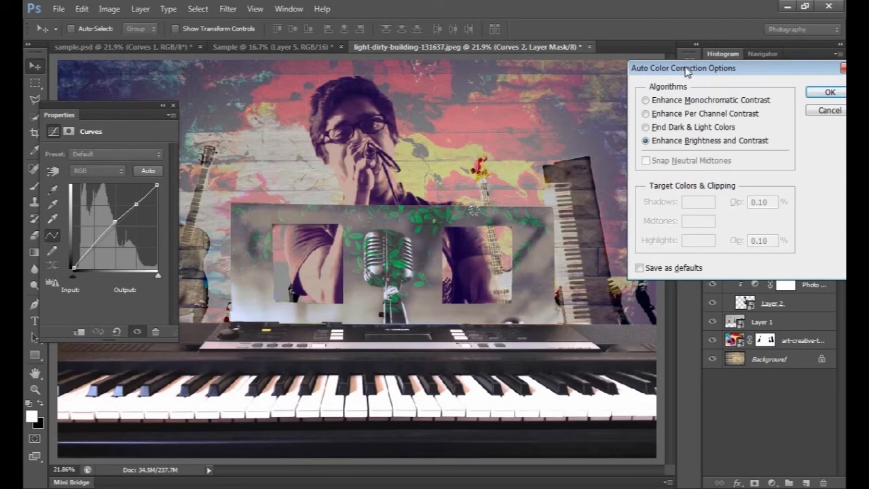
{"action": "left_click_drag", "start_coordinate": [714, 70], "coordinate": [582, 74]}
{"action": "left_click", "coordinate": [514, 130]}
{"action": "left_click", "coordinate": [514, 165]}
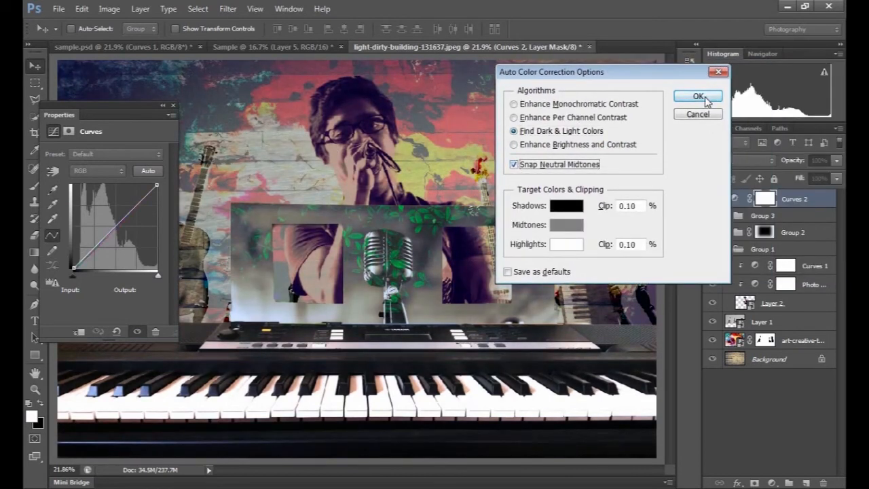
{"action": "left_click", "coordinate": [699, 96]}
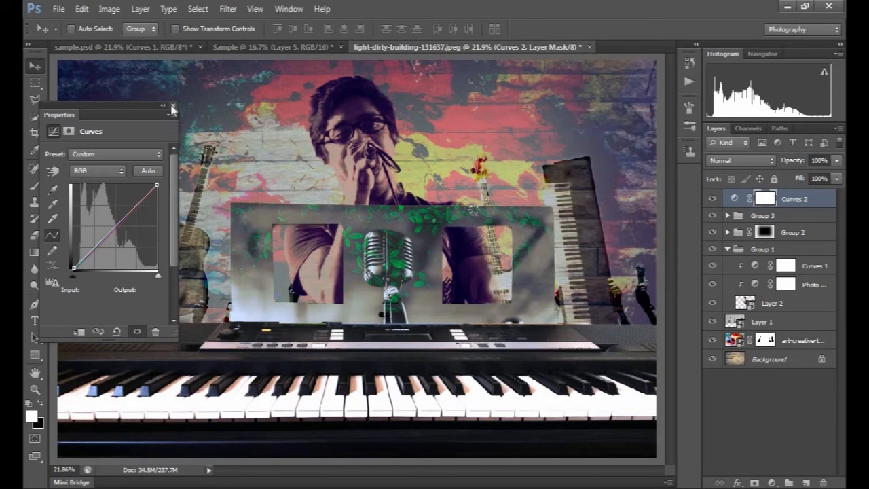
- Lower the opacity of the top Curves layer slightly and deselect all layers
{"action": "left_click", "coordinate": [173, 108]}
{"action": "left_click", "coordinate": [836, 159]}
{"action": "left_click_drag", "start_coordinate": [836, 176], "coordinate": [820, 176]}
{"action": "left_click", "coordinate": [523, 266]}
{"action": "left_click", "coordinate": [770, 415]}
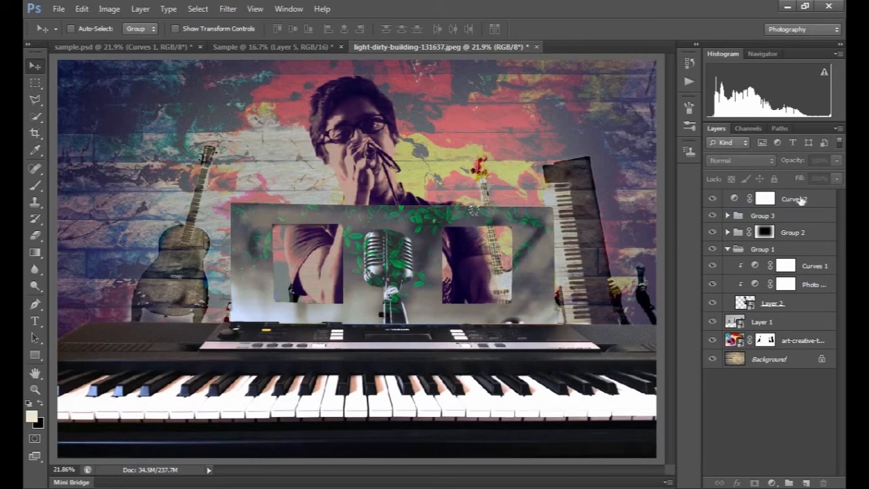
- In the Sample document, hide the keyboard layer, show the guitarist layer and load its outline as a selection for copying
{"action": "left_click", "coordinate": [742, 198]}
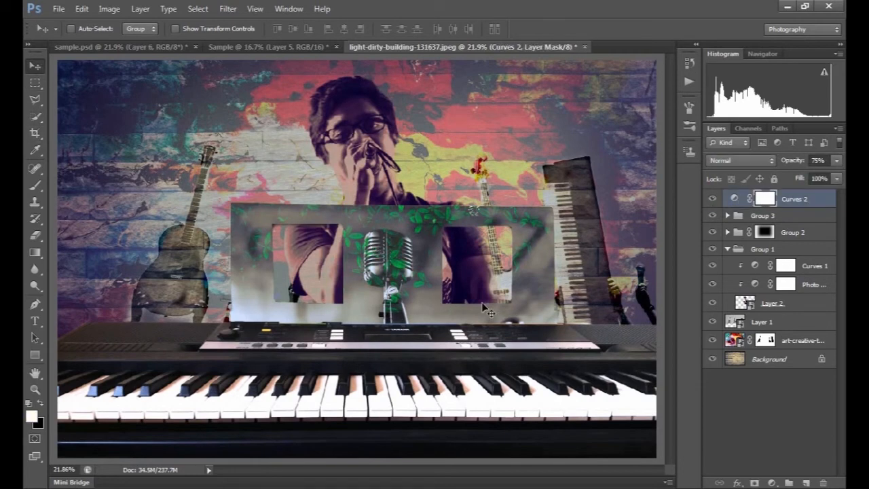
{"action": "left_click", "coordinate": [269, 47]}
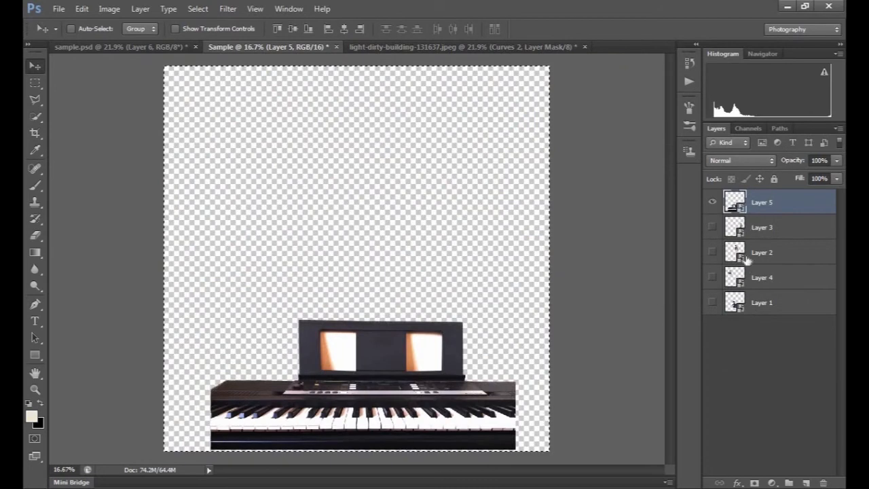
{"action": "left_click", "coordinate": [712, 202]}
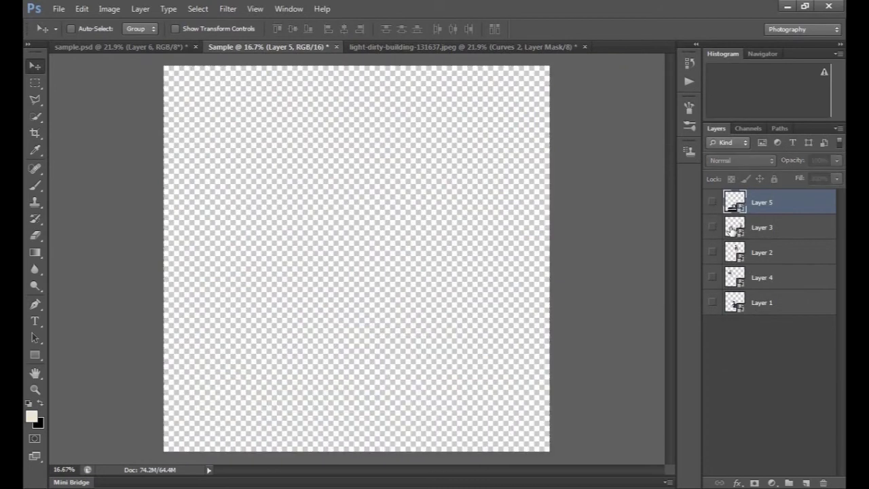
{"action": "left_click", "coordinate": [711, 229]}
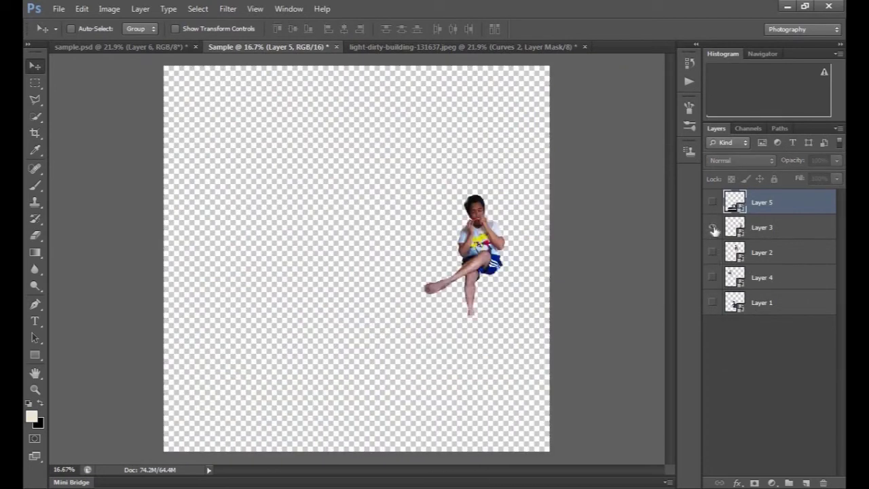
{"action": "left_click", "coordinate": [713, 229]}
{"action": "left_click", "coordinate": [712, 277]}
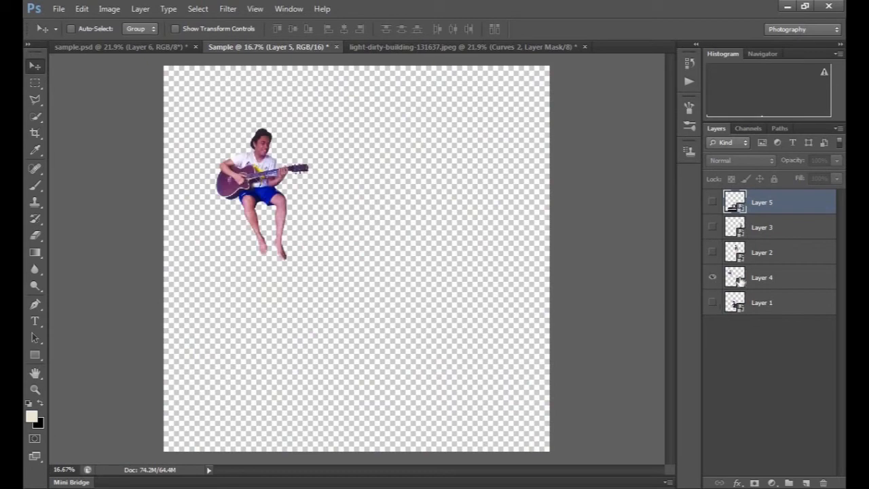
{"action": "left_click", "coordinate": [736, 282]}
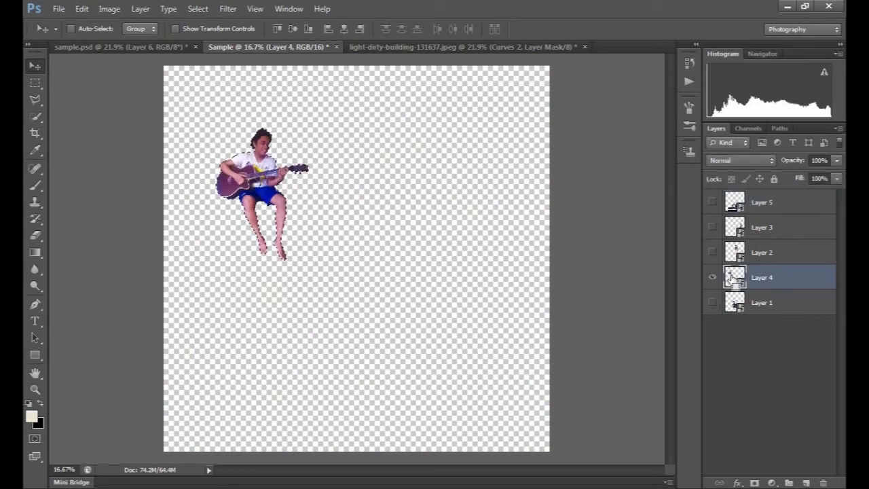
- Paste the guitarist into the brick wall composite, accepting the color conversion, and seat him at the left end of the keyboard
{"action": "left_click", "coordinate": [438, 48]}
{"action": "left_click_drag", "start_coordinate": [464, 241], "coordinate": [467, 302]}
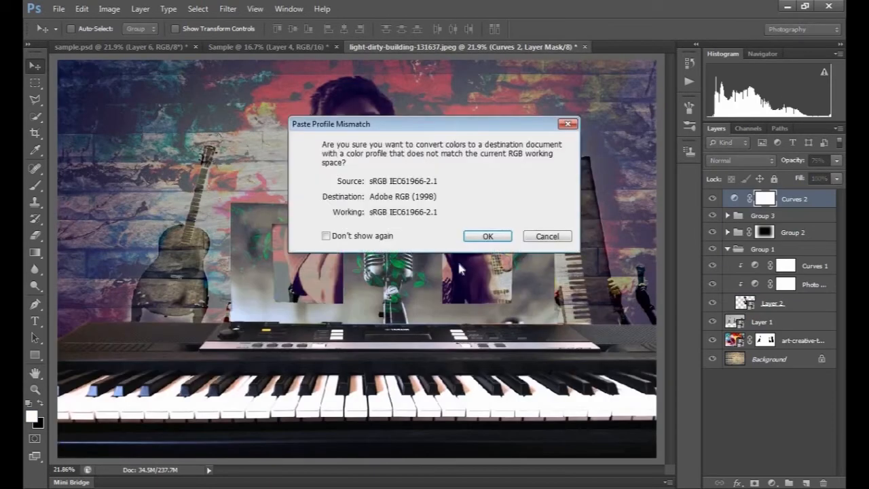
{"action": "left_click", "coordinate": [490, 235]}
{"action": "left_click_drag", "start_coordinate": [349, 236], "coordinate": [202, 365]}
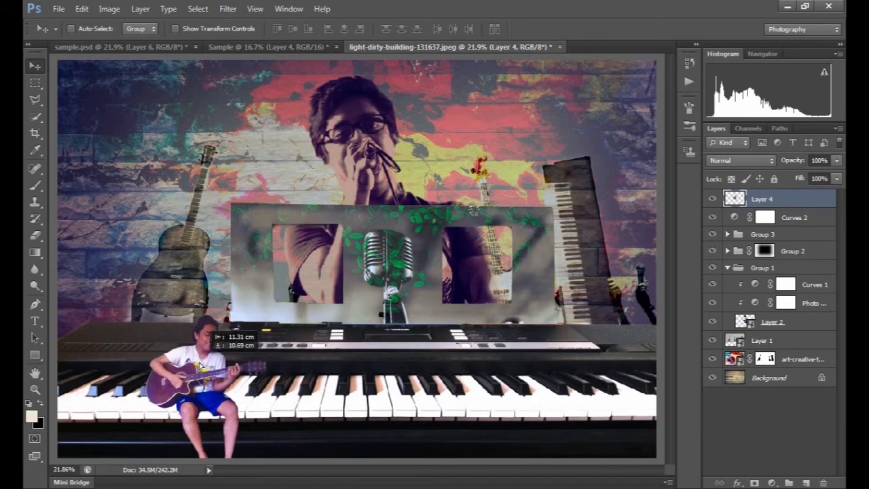
{"action": "key", "text": "ctrl+plus"}
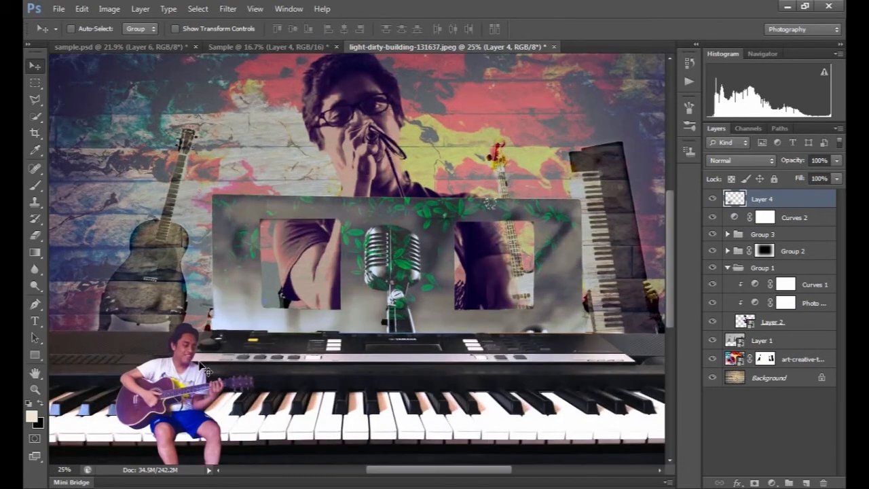
{"action": "left_click_drag", "start_coordinate": [283, 402], "coordinate": [410, 277]}
{"action": "left_click_drag", "start_coordinate": [300, 289], "coordinate": [303, 279]}
{"action": "key", "text": "ctrl+0"}
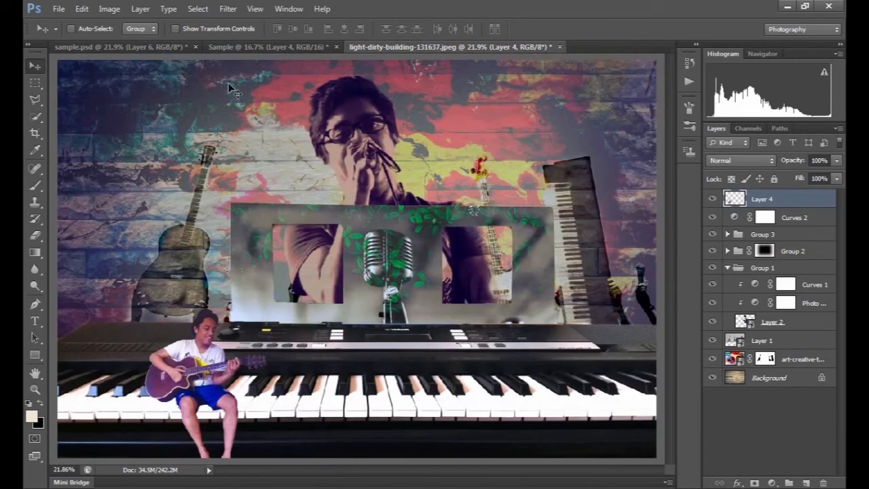
- Copy the singing figure from the Sample document's Layer 2 into the composite and seat him at the middle of the keyboard
{"action": "left_click", "coordinate": [310, 46]}
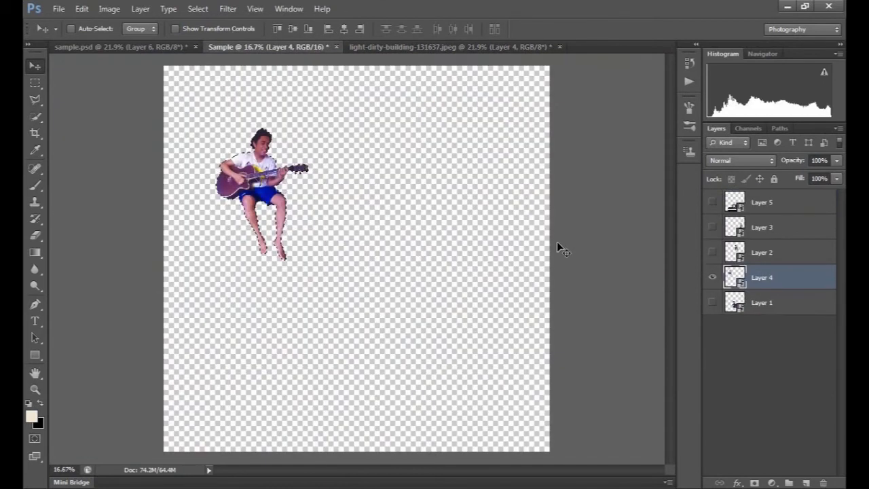
{"action": "left_click", "coordinate": [713, 252]}
{"action": "left_click", "coordinate": [733, 253], "text": "ctrl"}
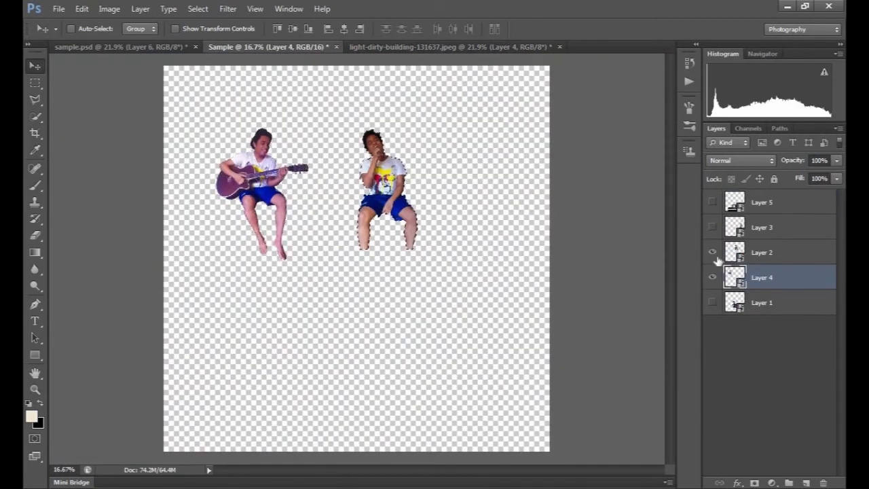
{"action": "left_click", "coordinate": [733, 252]}
{"action": "key", "text": "ctrl+c"}
{"action": "left_click", "coordinate": [379, 47]}
{"action": "key", "text": "ctrl+v"}
{"action": "left_click", "coordinate": [478, 236]}
{"action": "left_click_drag", "start_coordinate": [339, 252], "coordinate": [365, 360]}
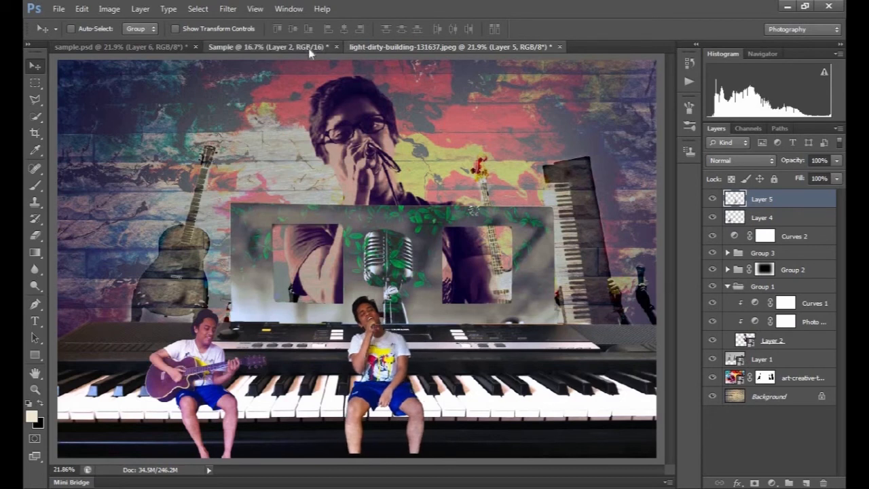
- Copy the harmonica player from the Sample document's Layer 3 into the composite and seat him near the keyboard's right end
{"action": "left_click", "coordinate": [308, 49]}
{"action": "left_click", "coordinate": [417, 46]}
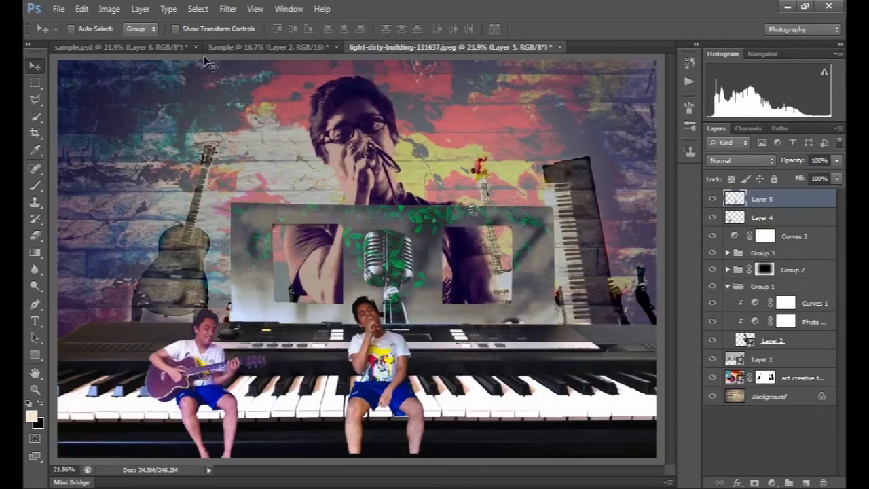
{"action": "left_click", "coordinate": [285, 47]}
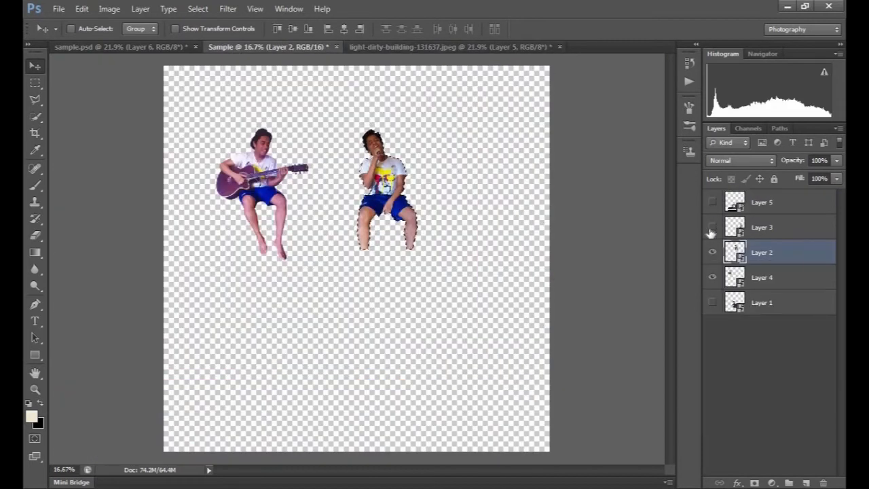
{"action": "left_click", "coordinate": [711, 229]}
{"action": "left_click", "coordinate": [736, 227]}
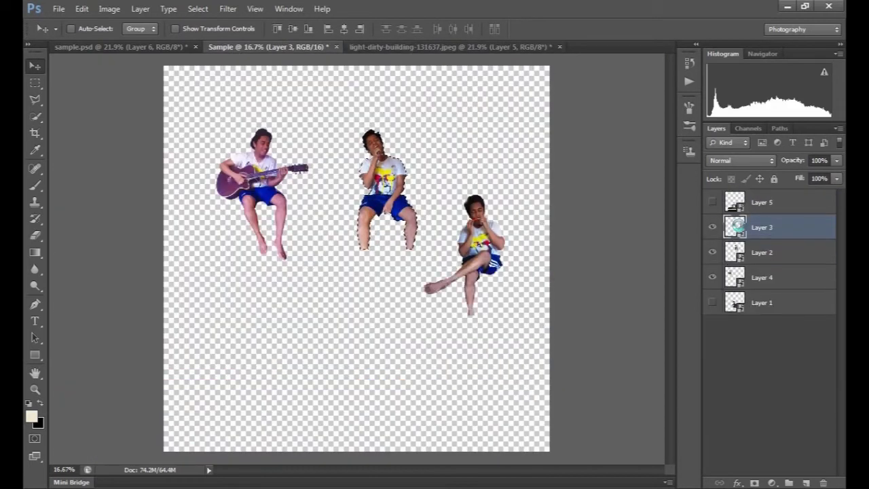
{"action": "left_click", "coordinate": [460, 47]}
{"action": "key", "text": "ctrl+v"}
{"action": "left_click", "coordinate": [486, 236]}
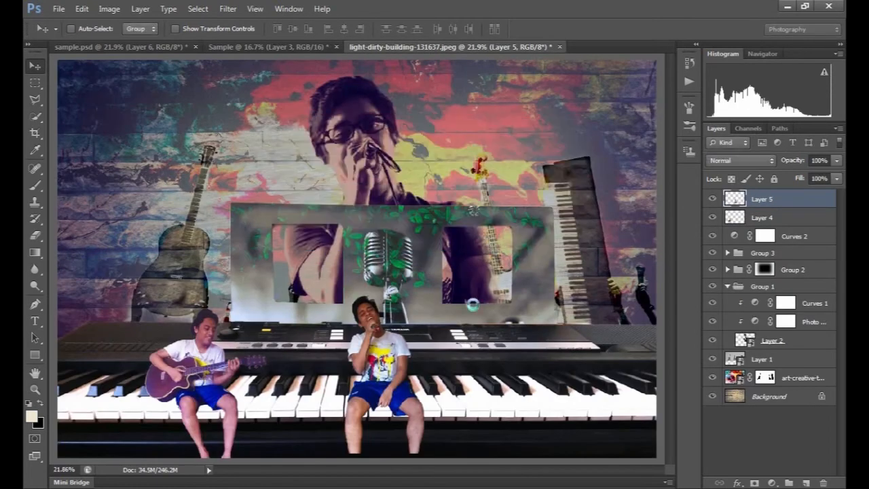
{"action": "left_click_drag", "start_coordinate": [394, 238], "coordinate": [564, 354]}
- Turn on the rulers, then rotate the harmonica player by 3.66° and shift him slightly to the right
{"action": "key", "text": "ctrl+plus"}
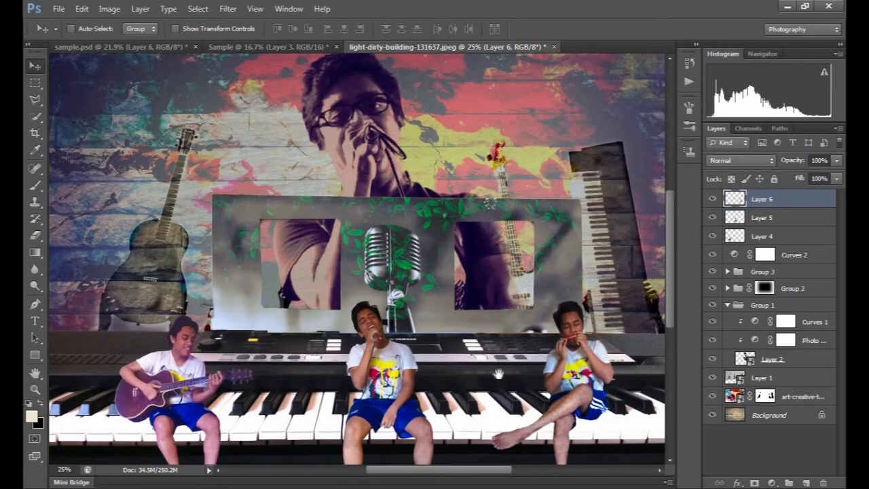
{"action": "left_click_drag", "start_coordinate": [499, 373], "coordinate": [384, 341]}
{"action": "mouse_move", "coordinate": [469, 359]}
{"action": "left_mouse_down"}
{"action": "mouse_move", "coordinate": [460, 362]}
{"action": "mouse_move", "coordinate": [469, 358]}
{"action": "left_mouse_up"}
{"action": "key", "text": "ctrl+r"}
{"action": "key", "text": "ctrl+t"}
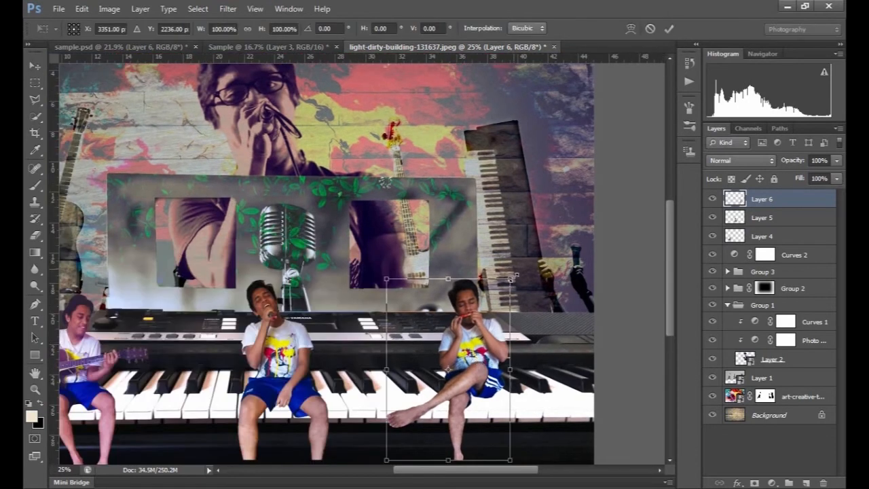
{"action": "left_click_drag", "start_coordinate": [505, 268], "coordinate": [512, 271]}
{"action": "key", "text": "ctrl+0"}
{"action": "left_click_drag", "start_coordinate": [547, 358], "coordinate": [553, 359]}
{"action": "key", "text": "ctrl+plus"}
{"action": "key", "text": "ctrl+plus"}
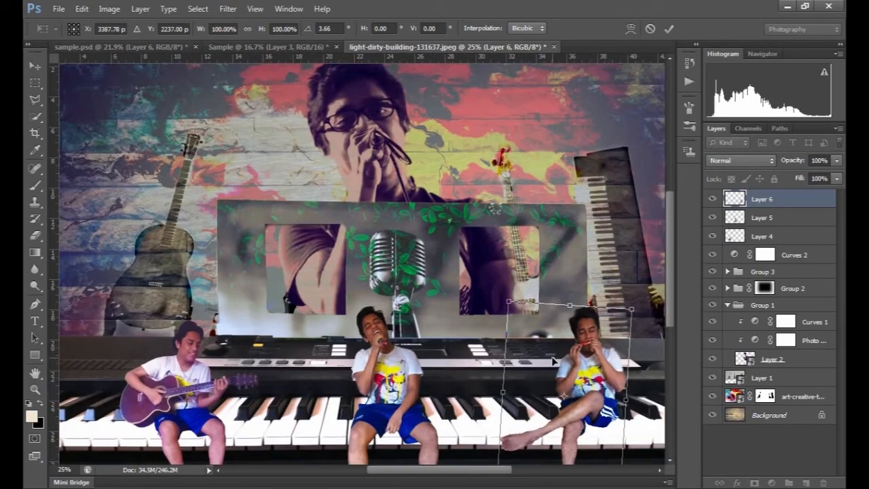
{"action": "key", "text": "Return"}
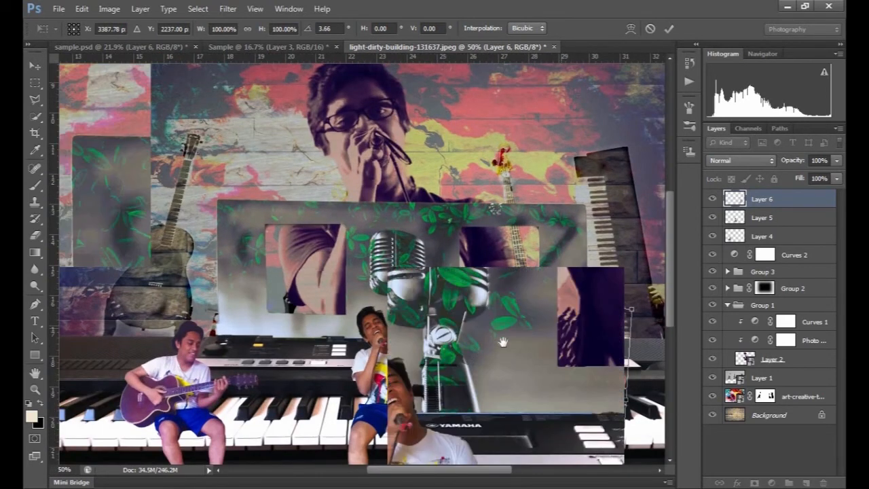
{"action": "key", "text": "ctrl+0"}
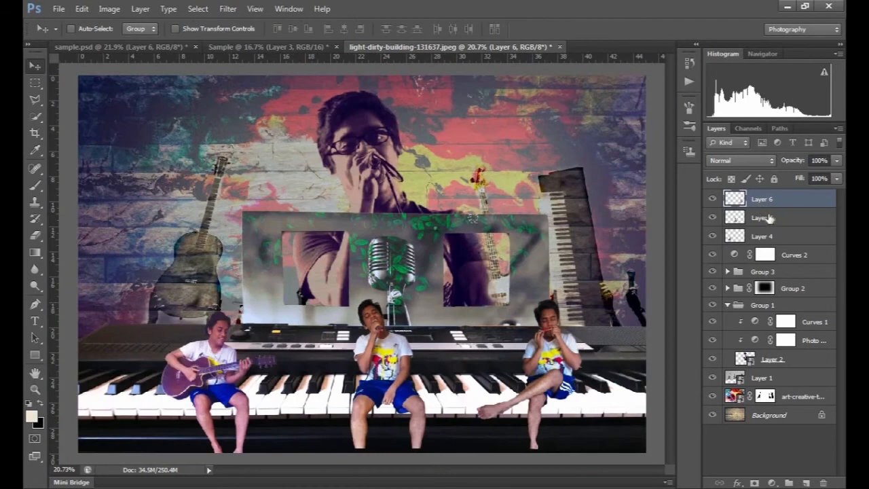
- Add a drop shadow to the guitarist layer with angle 138°, distance 9 px, spread 11% and size 100 px
{"action": "left_click", "coordinate": [760, 238]}
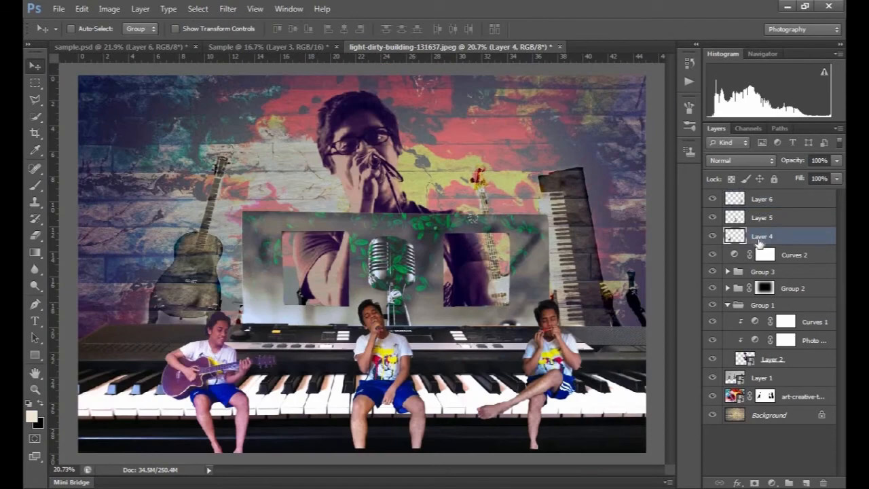
{"action": "left_click", "coordinate": [737, 483]}
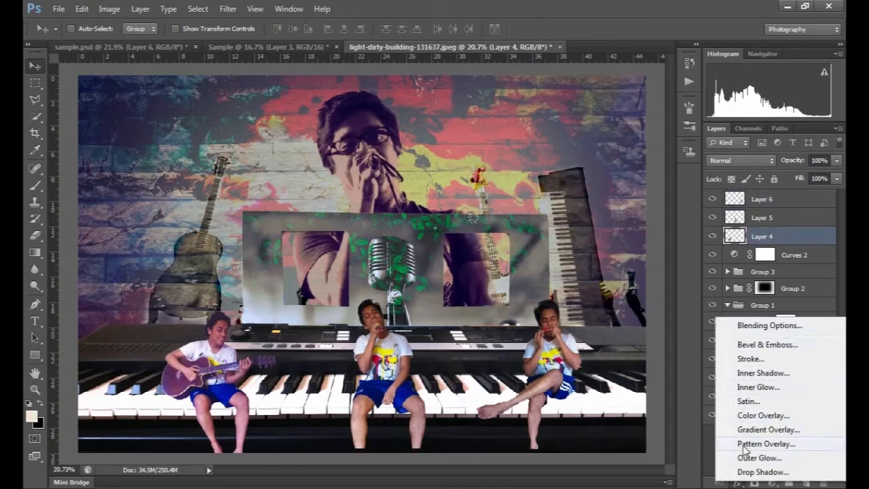
{"action": "left_click", "coordinate": [762, 472]}
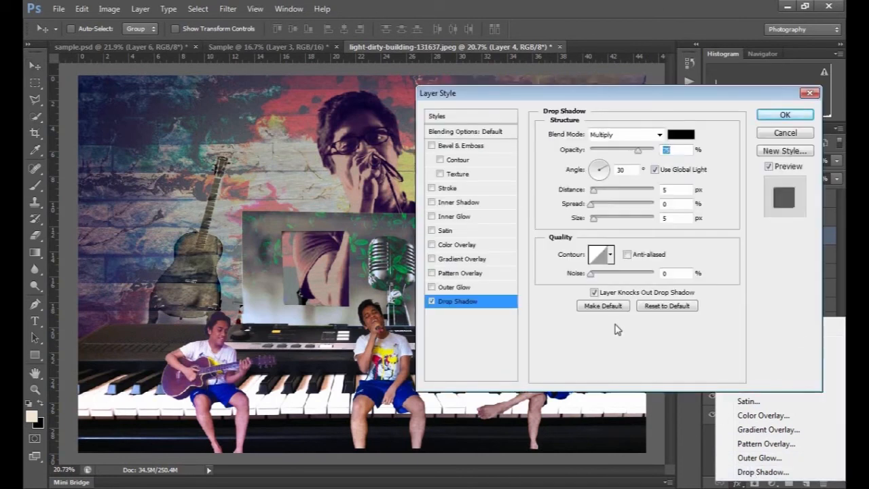
{"action": "left_click_drag", "start_coordinate": [607, 97], "coordinate": [398, 15]}
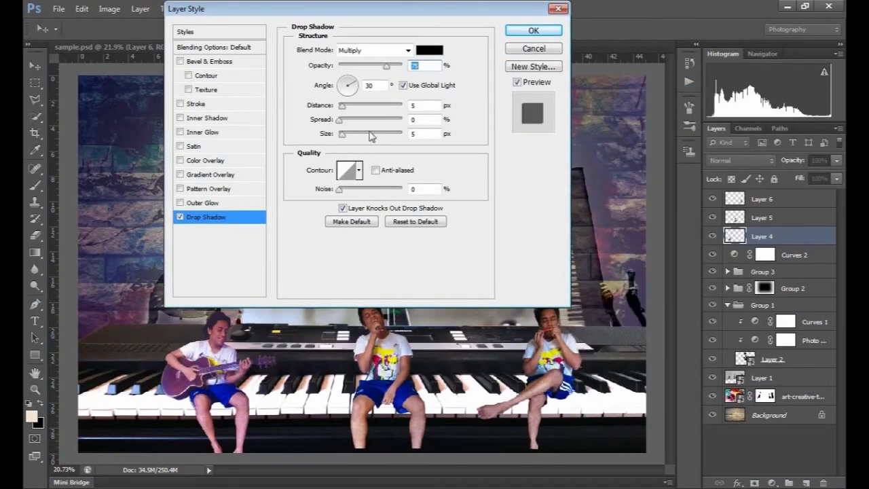
{"action": "left_click", "coordinate": [345, 108]}
{"action": "left_click_drag", "start_coordinate": [342, 90], "coordinate": [344, 84]}
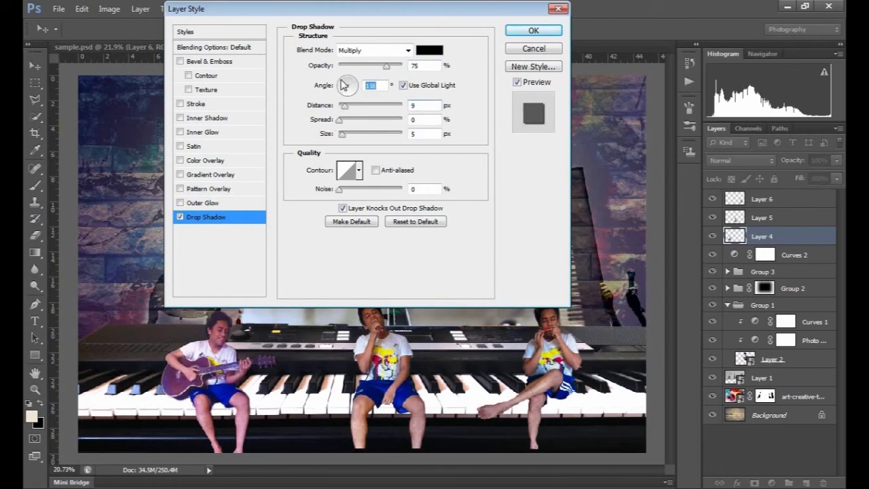
{"action": "left_click", "coordinate": [347, 120]}
{"action": "left_click_drag", "start_coordinate": [343, 134], "coordinate": [369, 138]}
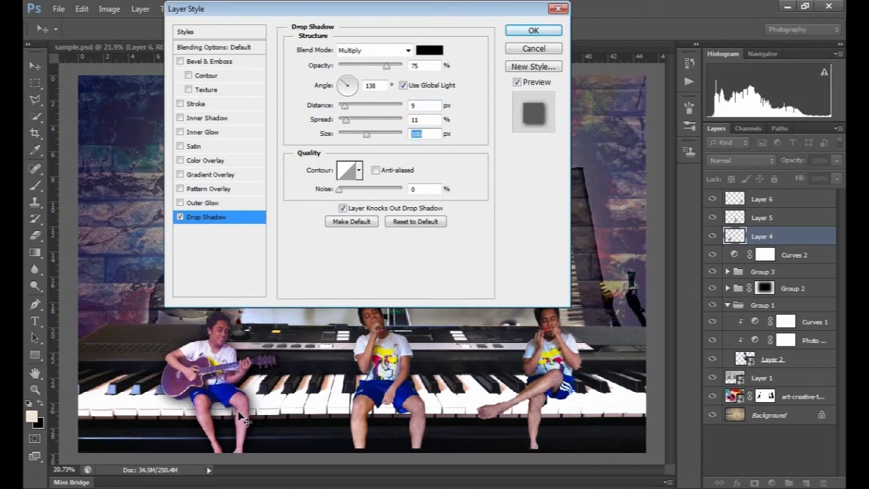
{"action": "key", "text": "ctrl+plus"}
{"action": "key", "text": "ctrl+plus"}
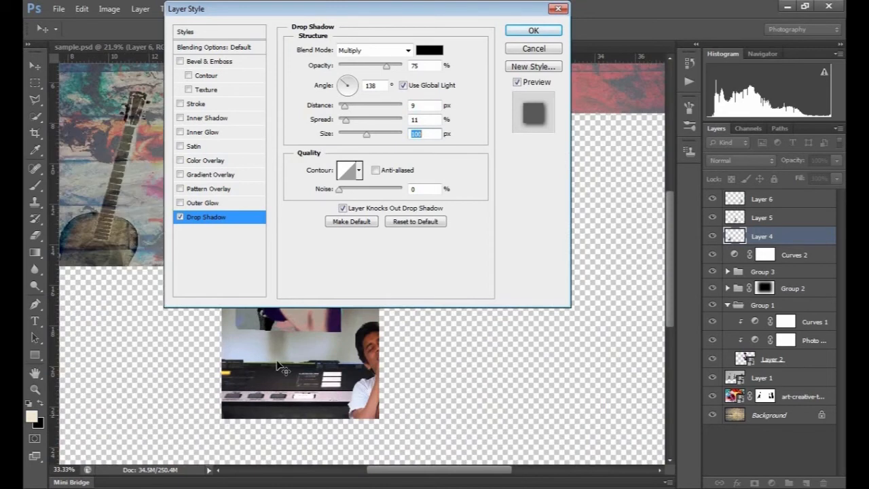
{"action": "left_click", "coordinate": [533, 31]}
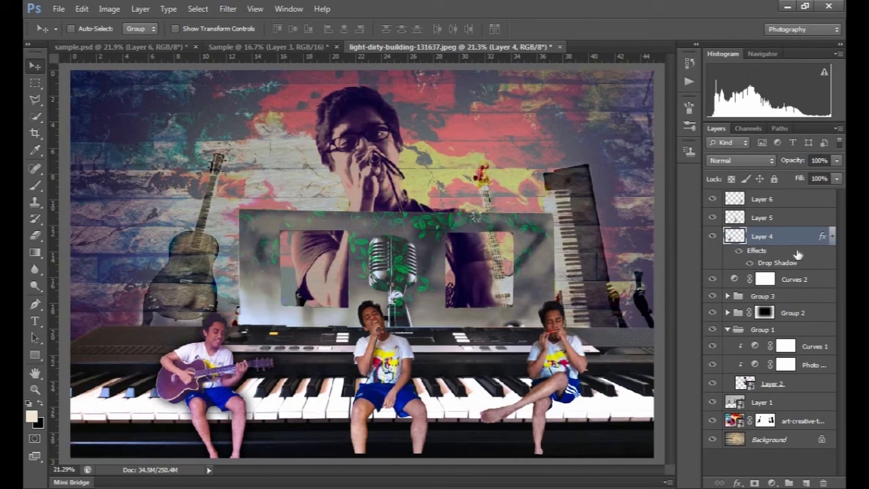
- Copy the guitarist's drop shadow to the singer and harmonica player layers, group all three figure layers, and expand the group
{"action": "left_click_drag", "start_coordinate": [786, 221], "coordinate": [787, 201]}
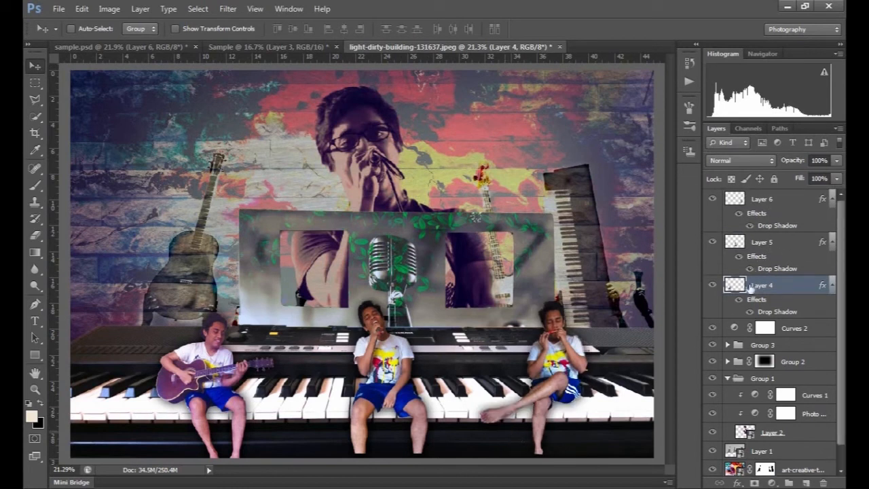
{"action": "left_click", "coordinate": [763, 200]}
{"action": "left_click", "coordinate": [769, 288], "text": "shift"}
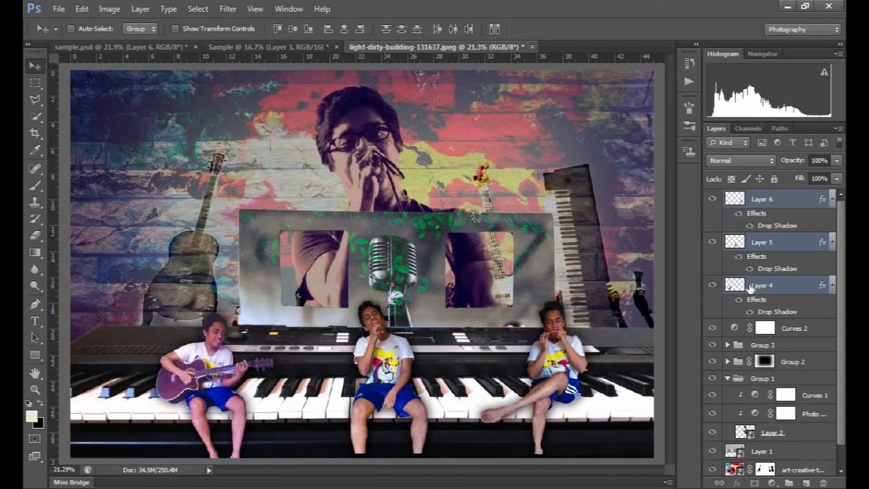
{"action": "key", "text": "ctrl+g"}
{"action": "left_click", "coordinate": [727, 197]}
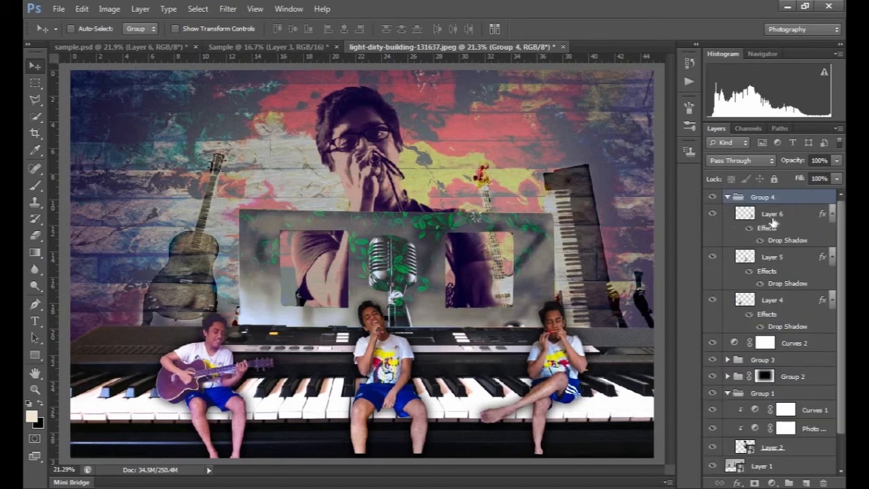
- Hide the singer layer and add a Gradient Map adjustment clipped to the harmonica player's layer
{"action": "left_click", "coordinate": [772, 243]}
{"action": "left_click", "coordinate": [712, 257]}
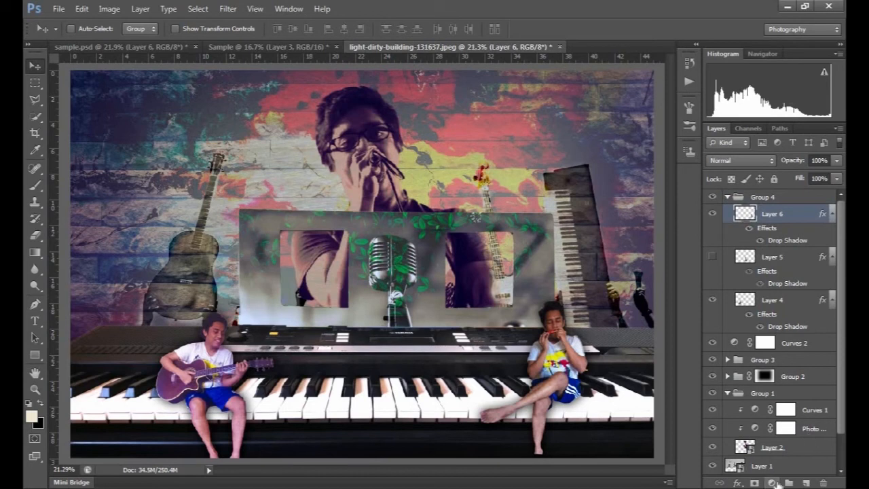
{"action": "left_click", "coordinate": [773, 483]}
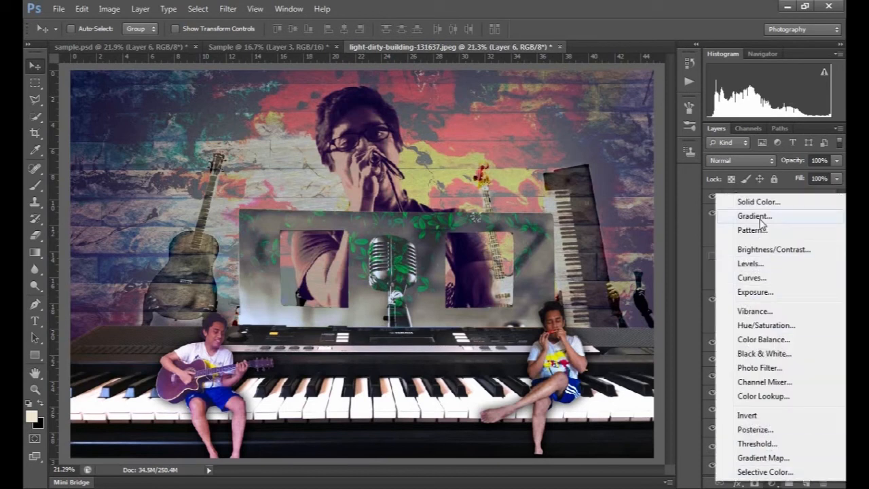
{"action": "left_click", "coordinate": [764, 459]}
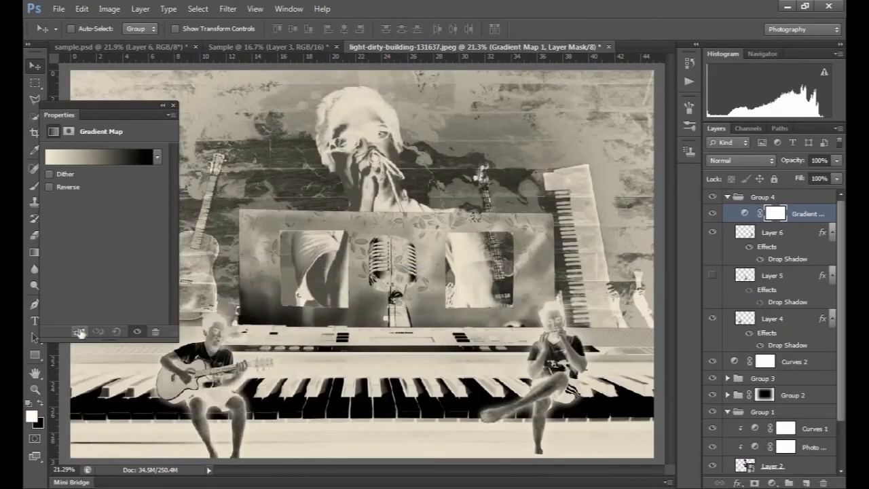
{"action": "left_click", "coordinate": [80, 332]}
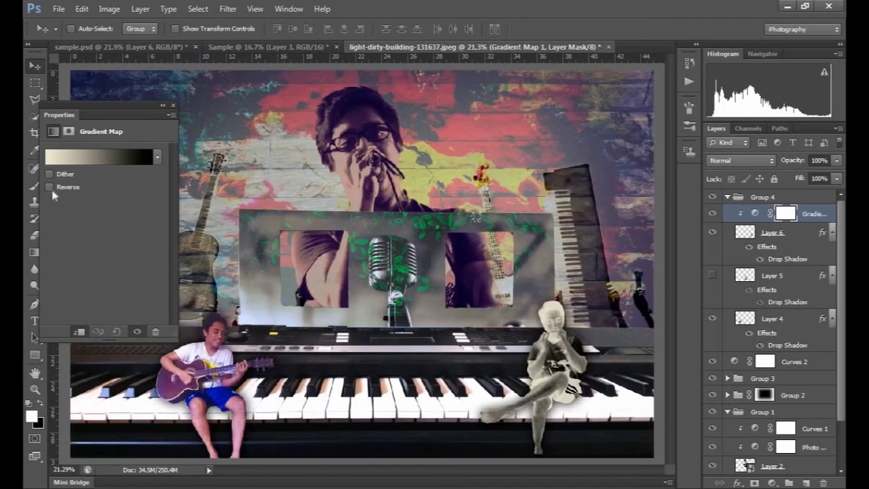
- Try several gradient presets on the harmonica player's Gradient Map and apply Gold-Selenium 2 without Reverse
{"action": "left_click", "coordinate": [120, 161]}
{"action": "left_click_drag", "start_coordinate": [668, 54], "coordinate": [319, 1]}
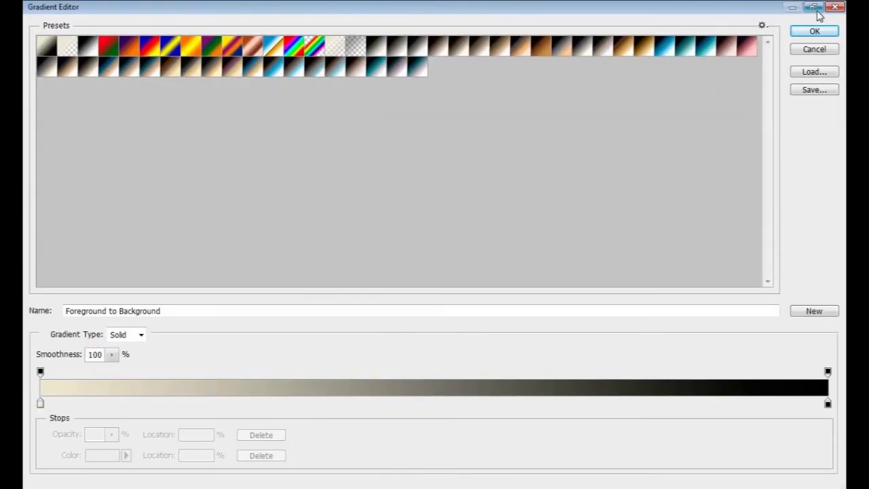
{"action": "left_click", "coordinate": [814, 7]}
{"action": "left_click_drag", "start_coordinate": [577, 48], "coordinate": [284, 45]}
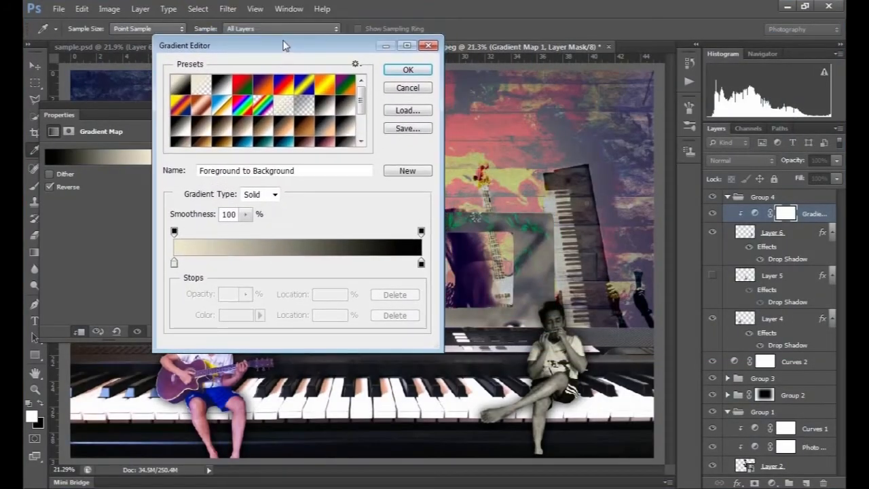
{"action": "left_click", "coordinate": [305, 85]}
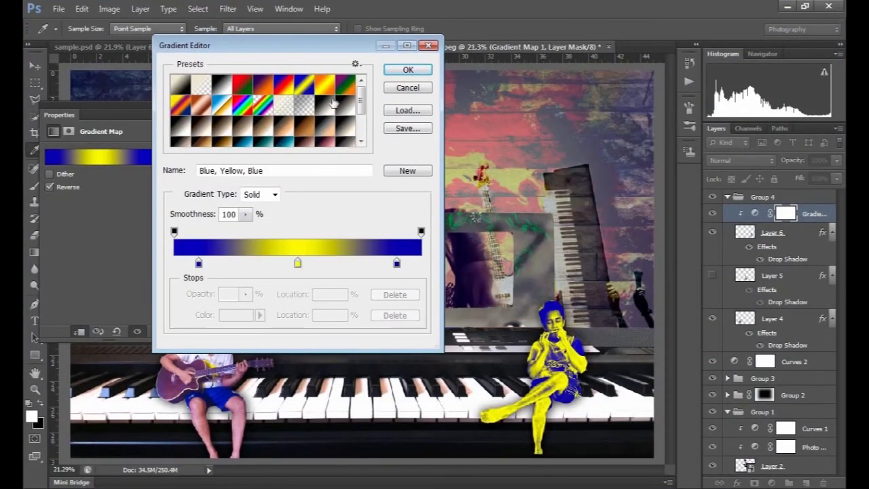
{"action": "left_click", "coordinate": [336, 124]}
{"action": "left_click", "coordinate": [344, 141]}
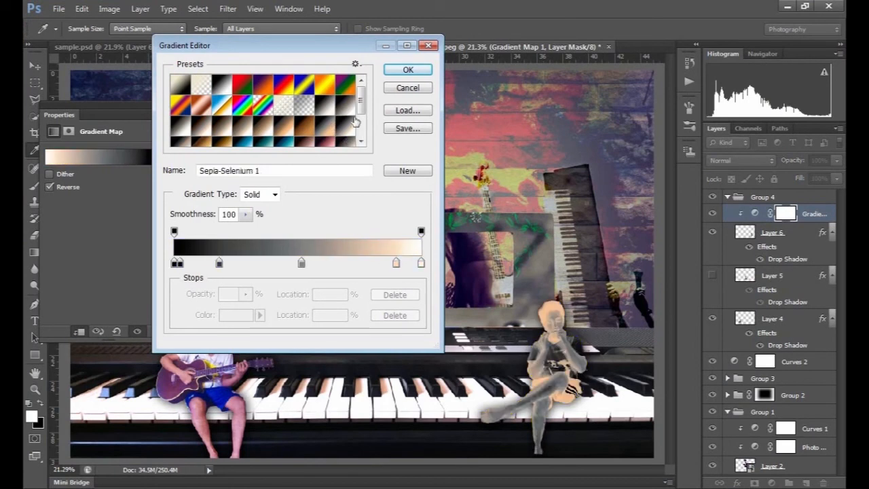
{"action": "left_click", "coordinate": [362, 129]}
{"action": "left_click", "coordinate": [362, 129]}
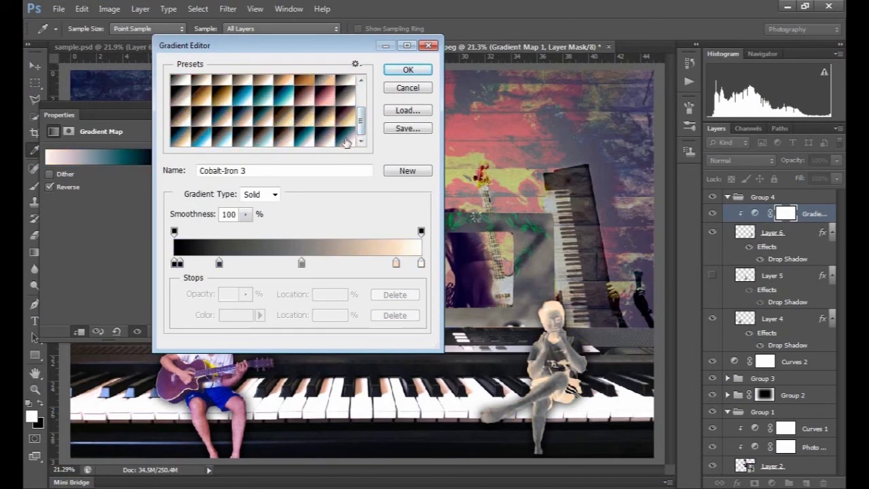
{"action": "left_click", "coordinate": [346, 140]}
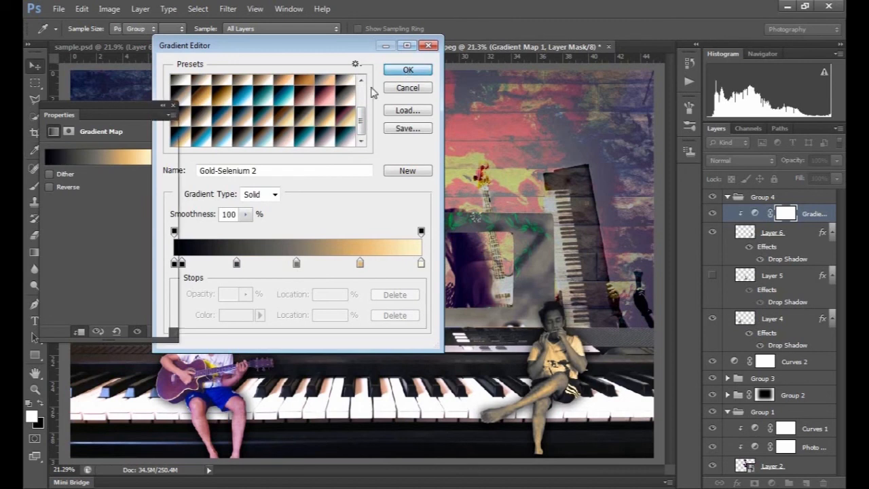
{"action": "left_click", "coordinate": [408, 72]}
{"action": "left_click", "coordinate": [173, 108]}
- Set the opacity of the harmonica player's Gradient Map to 63%
{"action": "left_click", "coordinate": [836, 160]}
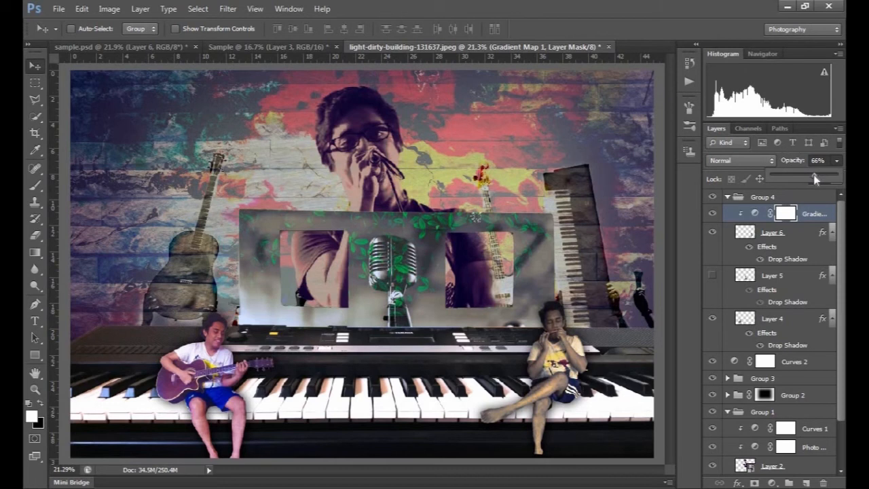
{"action": "left_click_drag", "start_coordinate": [812, 174], "coordinate": [815, 173]}
{"action": "left_click", "coordinate": [820, 160]}
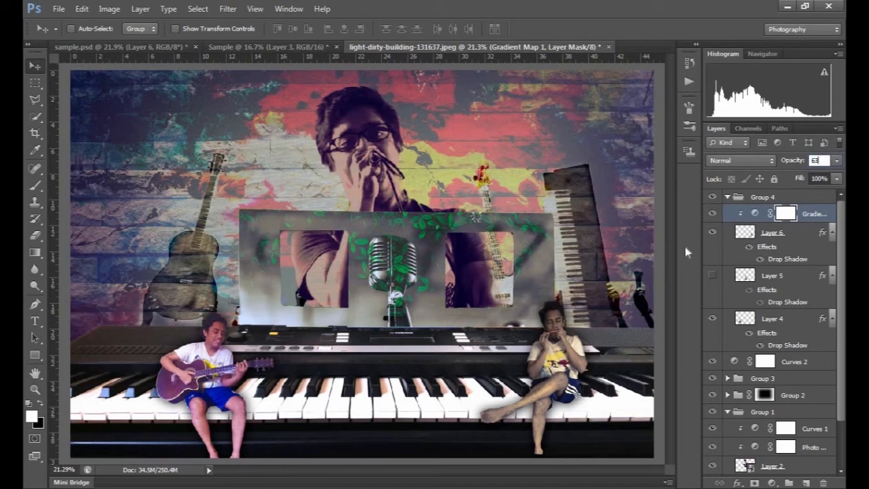
- Add a Gradient Map adjustment above the guitarist's layer and clip it to that layer
{"action": "left_click", "coordinate": [739, 322]}
{"action": "left_click", "coordinate": [770, 482]}
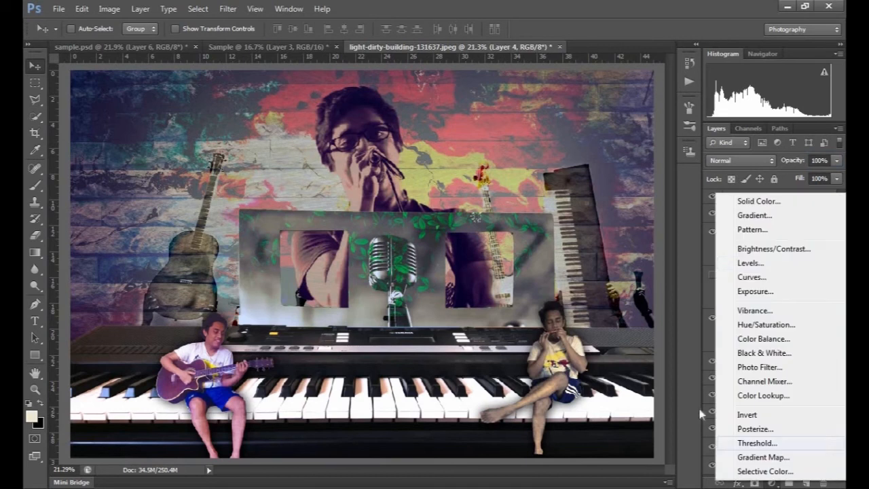
{"action": "left_click", "coordinate": [758, 457]}
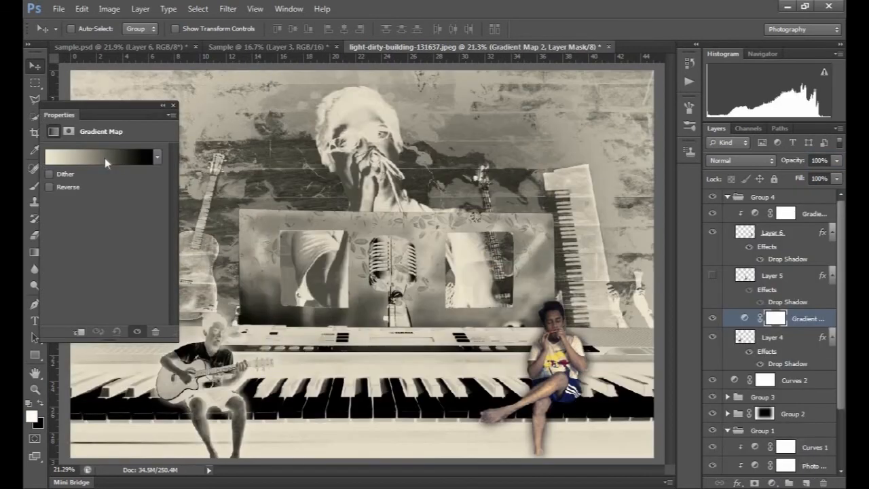
{"action": "left_click", "coordinate": [102, 157]}
{"action": "key", "text": "Return"}
{"action": "left_click", "coordinate": [79, 331]}
- Apply the Cyan-Selenium gradient preset to the guitarist's Gradient Map
{"action": "left_click", "coordinate": [124, 158]}
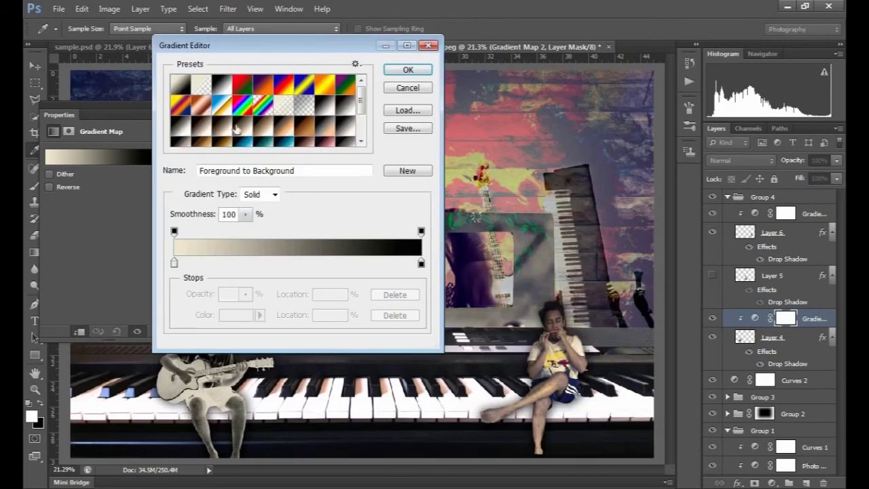
{"action": "left_click_drag", "start_coordinate": [314, 52], "coordinate": [580, 104]}
{"action": "scroll", "coordinate": [547, 176], "scroll_direction": "down", "scroll_amount": 5}
{"action": "left_click", "coordinate": [547, 197]}
{"action": "left_click", "coordinate": [530, 187]}
{"action": "left_click", "coordinate": [501, 190]}
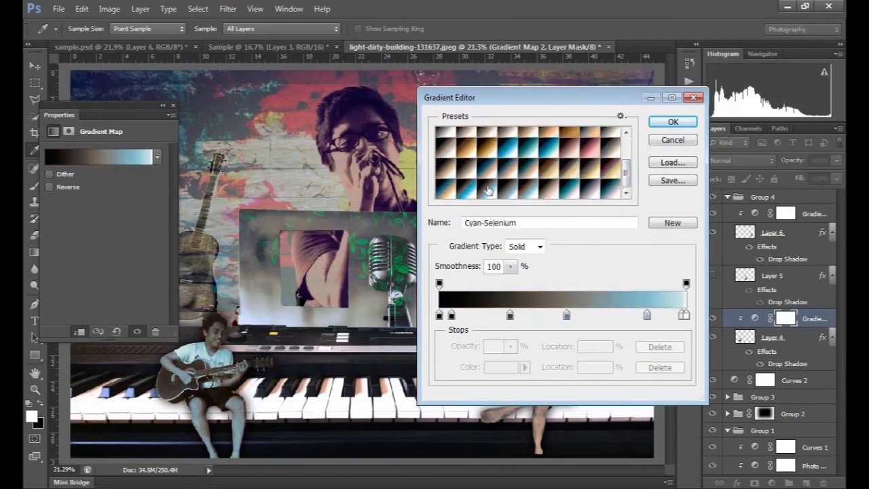
{"action": "left_click", "coordinate": [661, 125]}
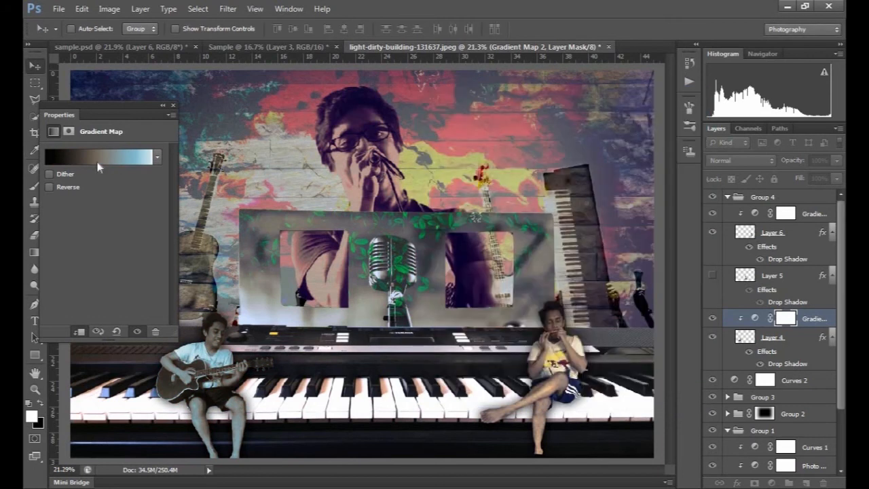
{"action": "left_click", "coordinate": [174, 106]}
- Set the guitarist's Gradient Map opacity to 63% and show the singer layer again
{"action": "left_click", "coordinate": [836, 165]}
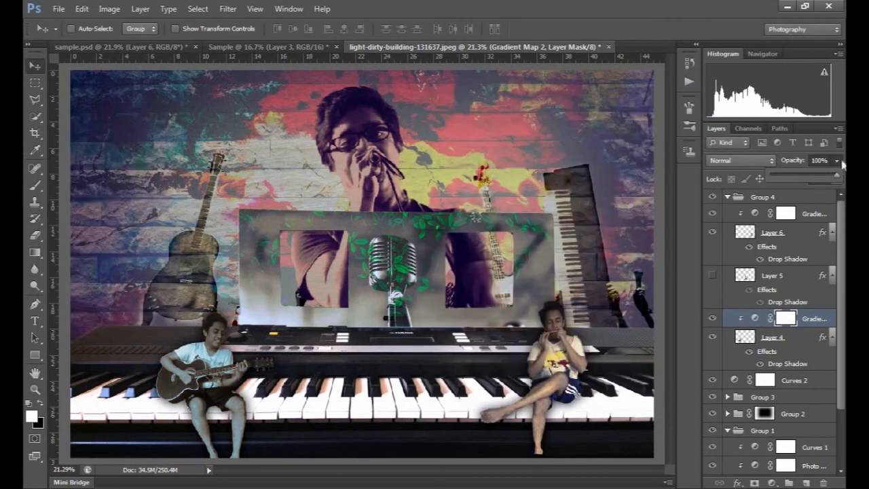
{"action": "left_click", "coordinate": [813, 177]}
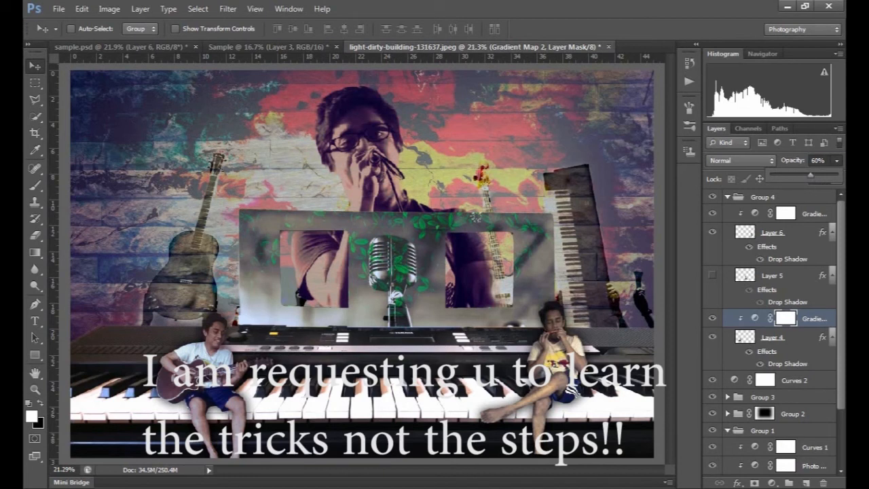
{"action": "left_click", "coordinate": [797, 161]}
{"action": "type", "text": "63"}
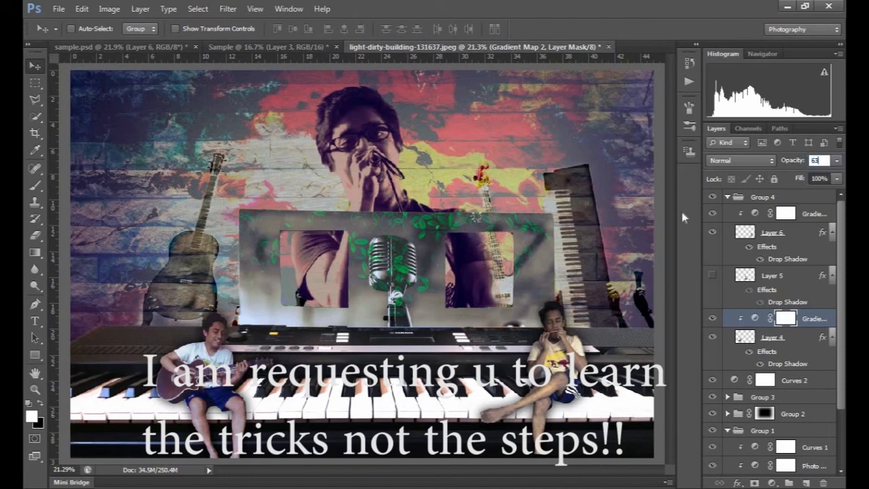
{"action": "left_click", "coordinate": [713, 275]}
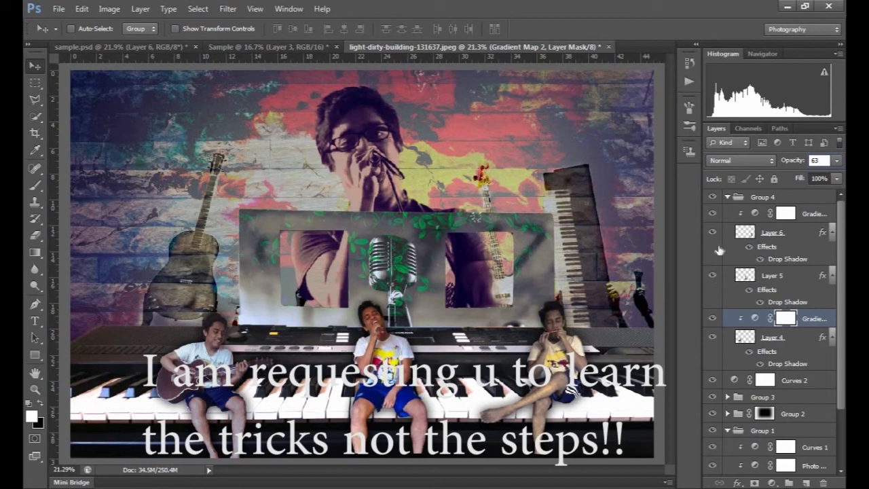
- Place the curve-waves-blur image above Group 4 and set its blending mode to Overlay
{"action": "left_click", "coordinate": [762, 197]}
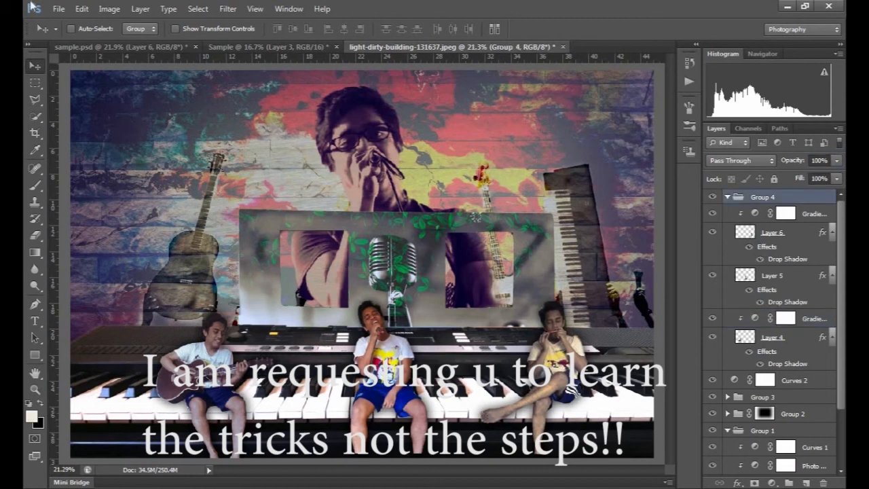
{"action": "left_click", "coordinate": [58, 8]}
{"action": "left_click", "coordinate": [109, 219]}
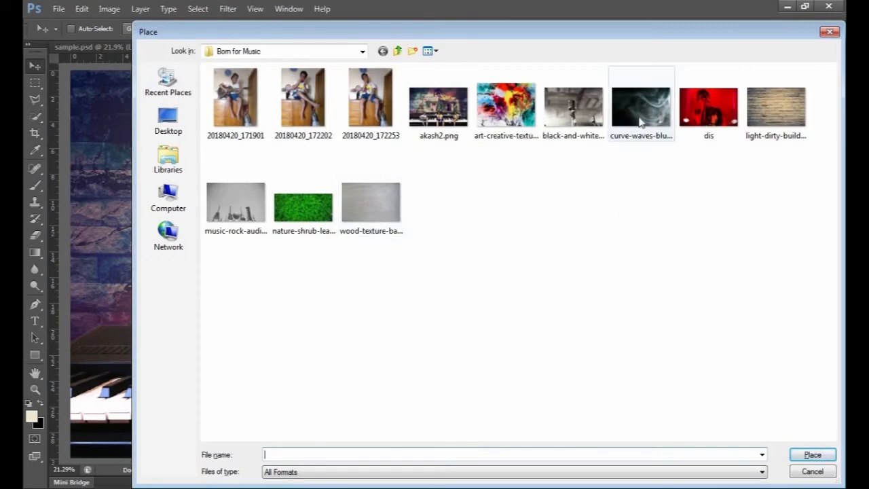
{"action": "double_click", "coordinate": [641, 121]}
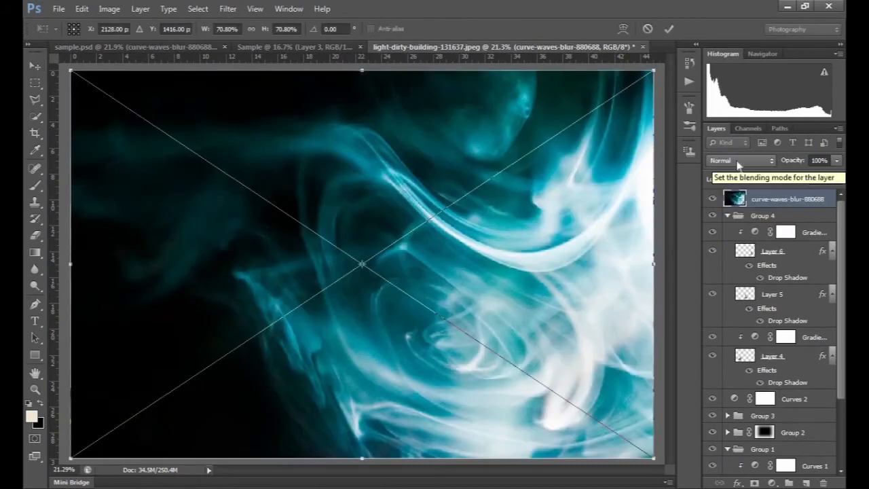
{"action": "left_click", "coordinate": [739, 160]}
{"action": "left_click", "coordinate": [740, 330]}
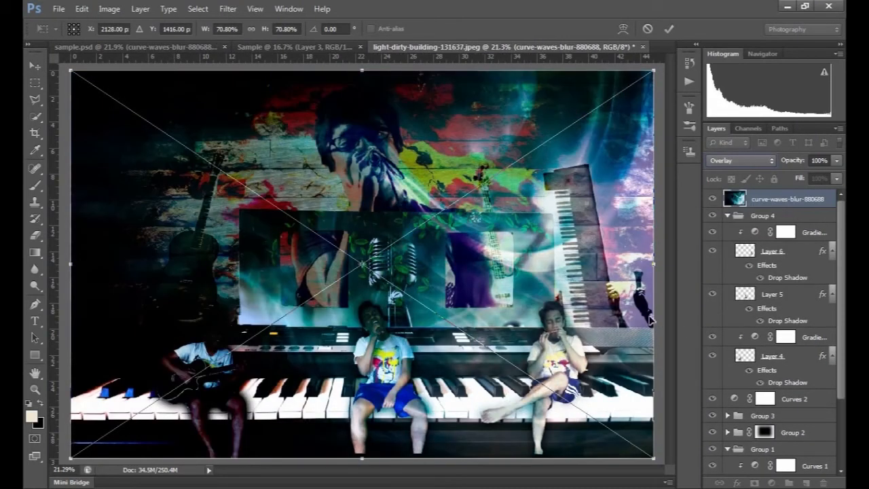
- Enlarge the placed smoke image beyond the canvas edges, reposition it over the composite, and commit the transform
{"action": "key", "text": "ctrl+minus"}
{"action": "key", "text": "ctrl+minus"}
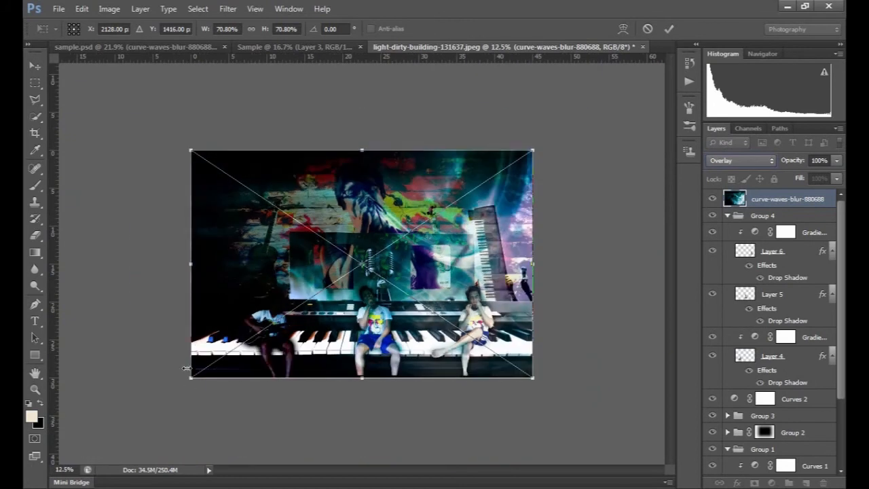
{"action": "left_click_drag", "start_coordinate": [189, 377], "coordinate": [129, 411]}
{"action": "left_click_drag", "start_coordinate": [445, 260], "coordinate": [388, 257]}
{"action": "left_click_drag", "start_coordinate": [538, 420], "coordinate": [575, 444]}
{"action": "left_click_drag", "start_coordinate": [483, 265], "coordinate": [465, 266]}
{"action": "key", "text": "Return"}
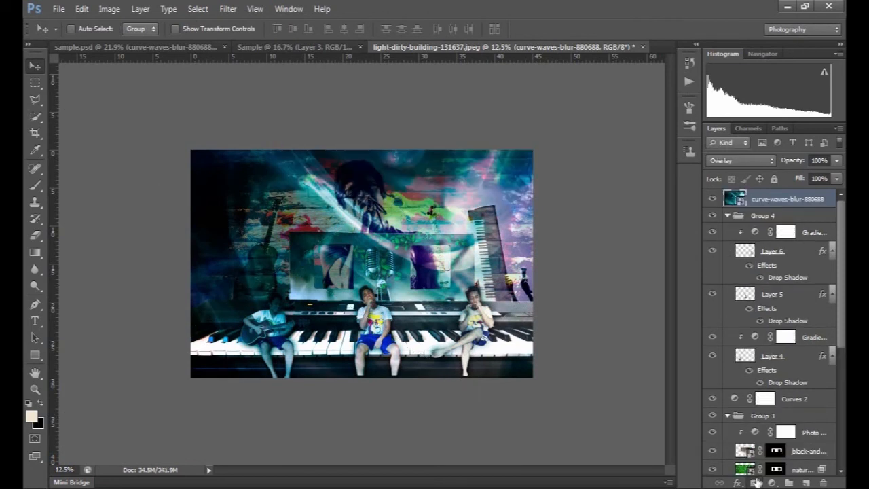
- Add a layer mask to the smoke layer and mask out the combined outlines of the instruments, large portrait and three seated musicians
{"action": "left_click", "coordinate": [755, 483]}
{"action": "scroll", "coordinate": [827, 225], "scroll_direction": "down", "scroll_amount": 5}
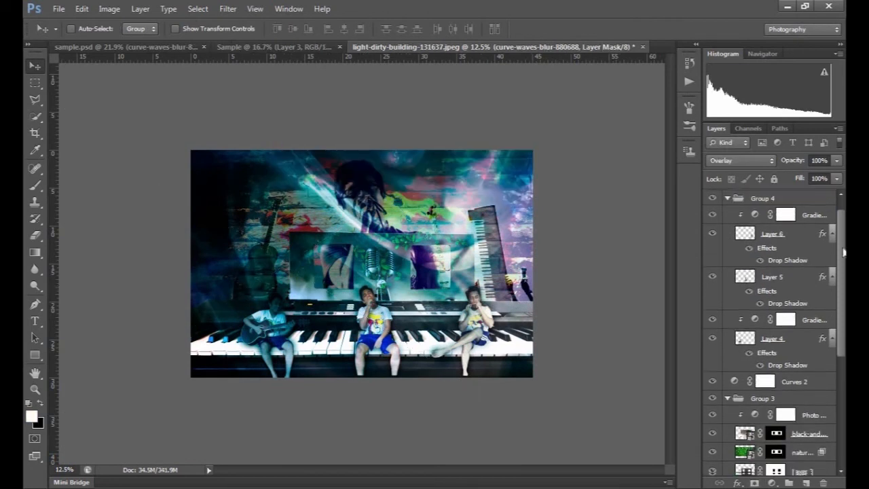
{"action": "left_click", "coordinate": [765, 448], "text": "ctrl"}
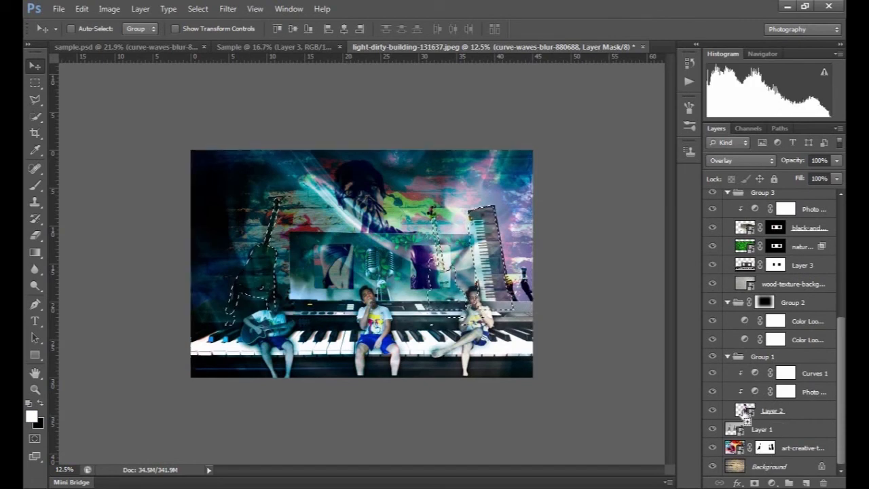
{"action": "left_click", "coordinate": [745, 410], "text": "ctrl+shift"}
{"action": "scroll", "coordinate": [844, 281], "scroll_direction": "up", "scroll_amount": 5}
{"action": "left_click_drag", "start_coordinate": [845, 281], "coordinate": [844, 278]}
{"action": "left_click", "coordinate": [744, 315], "text": "ctrl+shift"}
{"action": "left_click", "coordinate": [745, 252], "text": "ctrl+shift"}
{"action": "left_click", "coordinate": [744, 210], "text": "ctrl+shift"}
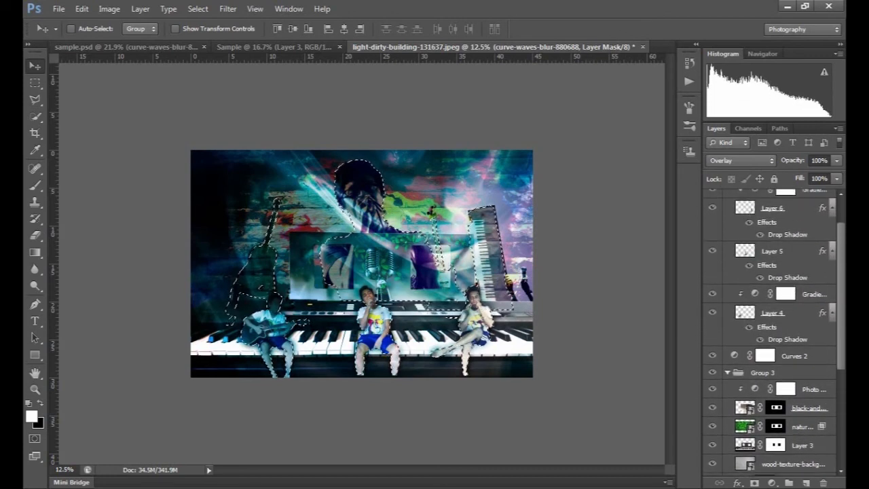
{"action": "scroll", "coordinate": [841, 275], "scroll_direction": "up", "scroll_amount": 2}
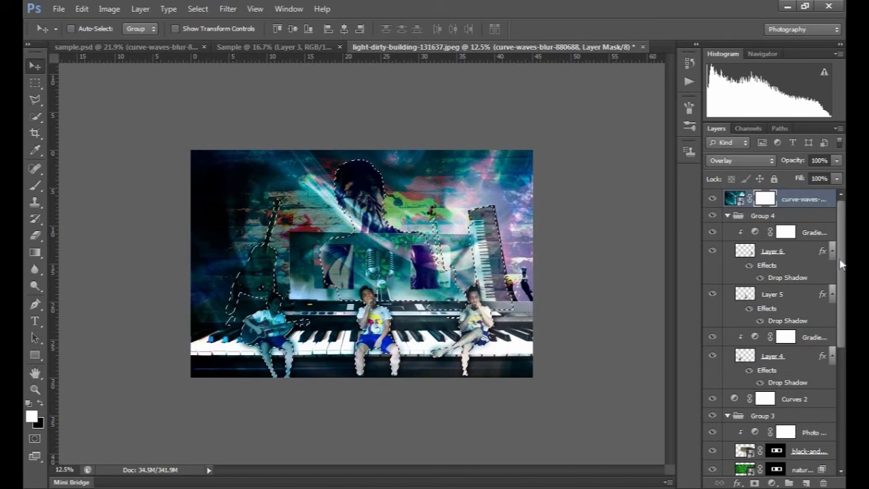
{"action": "key", "text": "Delete"}
{"action": "key", "text": "ctrl+d"}
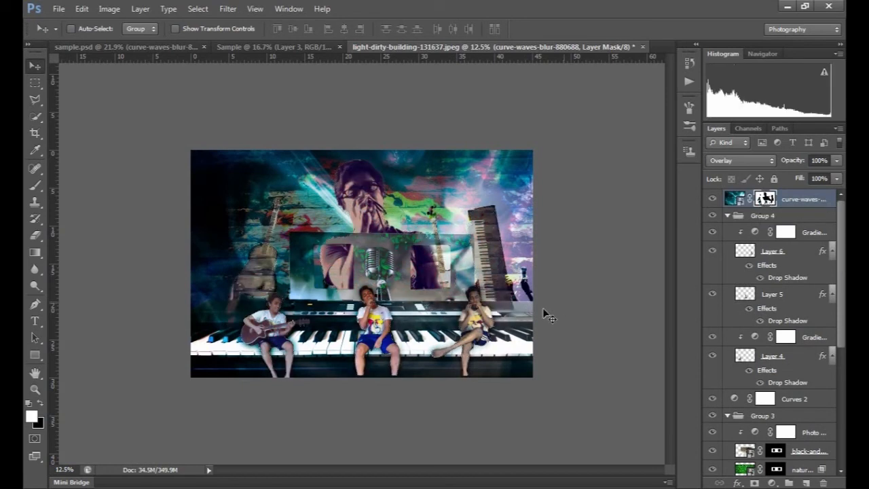
{"action": "key", "text": "ctrl+0"}
{"action": "left_click", "coordinate": [740, 200]}
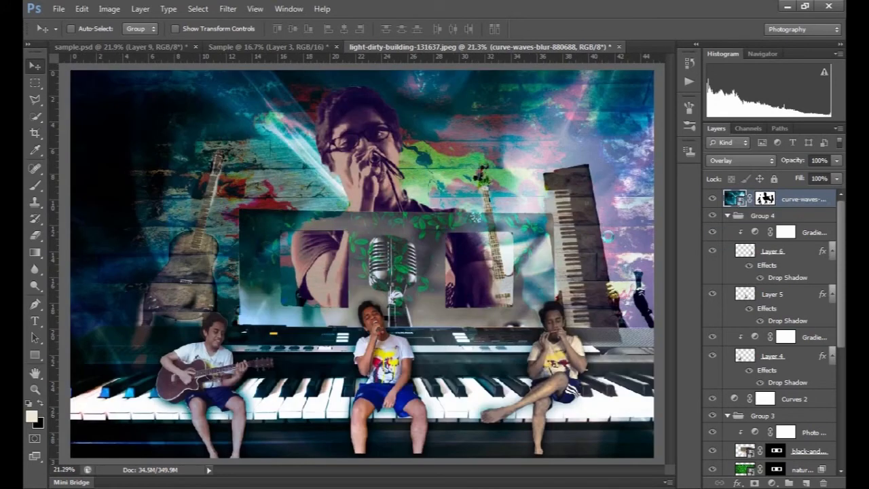
{"action": "key", "text": "ctrl+shift+e"}
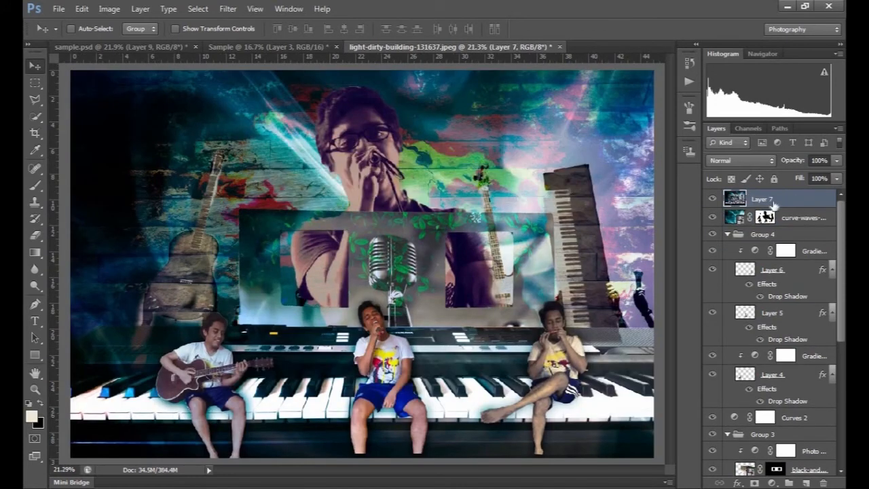
{"action": "right_click", "coordinate": [786, 205]}
{"action": "left_click", "coordinate": [640, 99]}
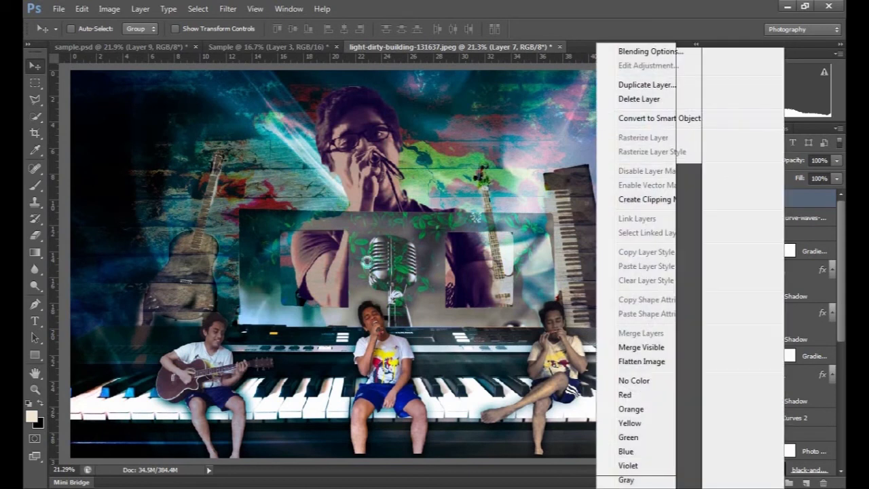
{"action": "left_click", "coordinate": [367, 262]}
- Set the smoke layer's opacity to 36% and stamp all visible layers into a new layer on top
{"action": "left_click", "coordinate": [837, 178]}
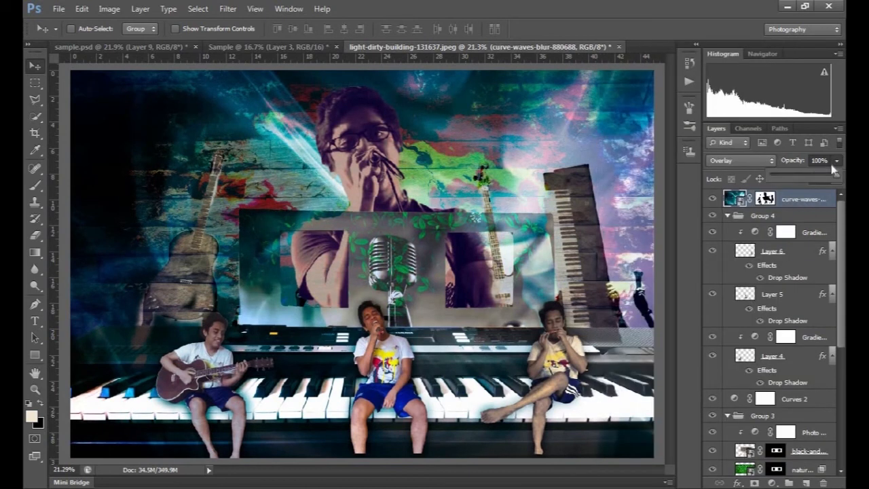
{"action": "left_click_drag", "start_coordinate": [799, 178], "coordinate": [788, 175]}
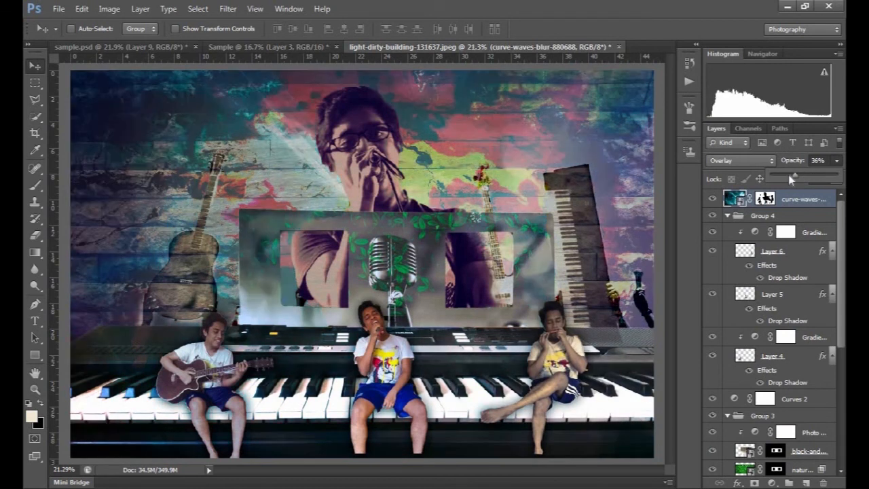
{"action": "left_click", "coordinate": [735, 198]}
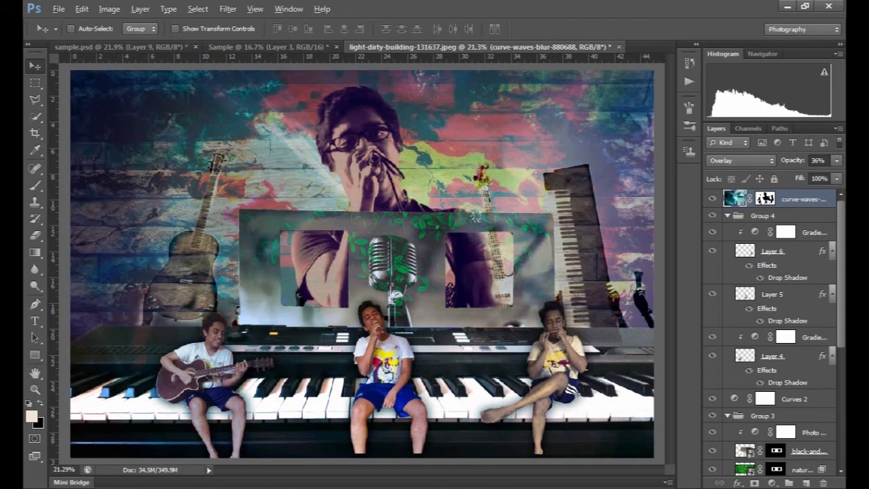
{"action": "key", "text": "ctrl+alt+shift+e"}
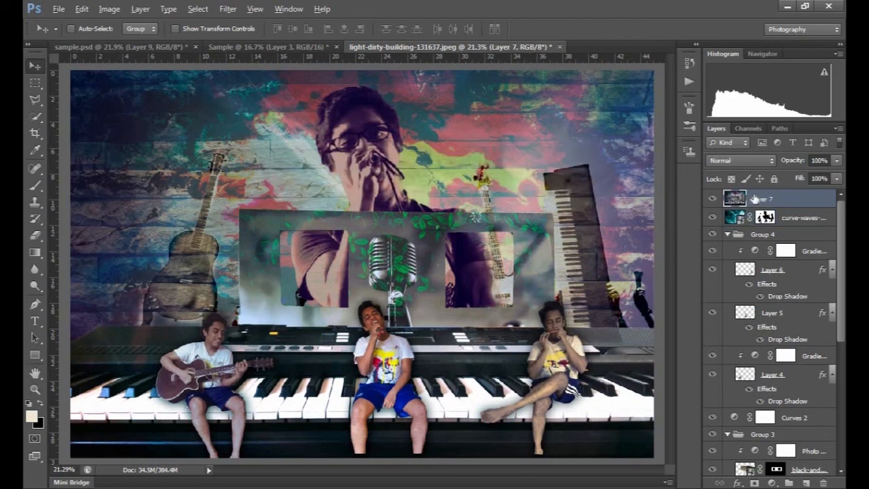
- Apply a Grain filter to the stamped layer with intensity 19, contrast 12 and grain type Contrasty
{"action": "left_click", "coordinate": [225, 10]}
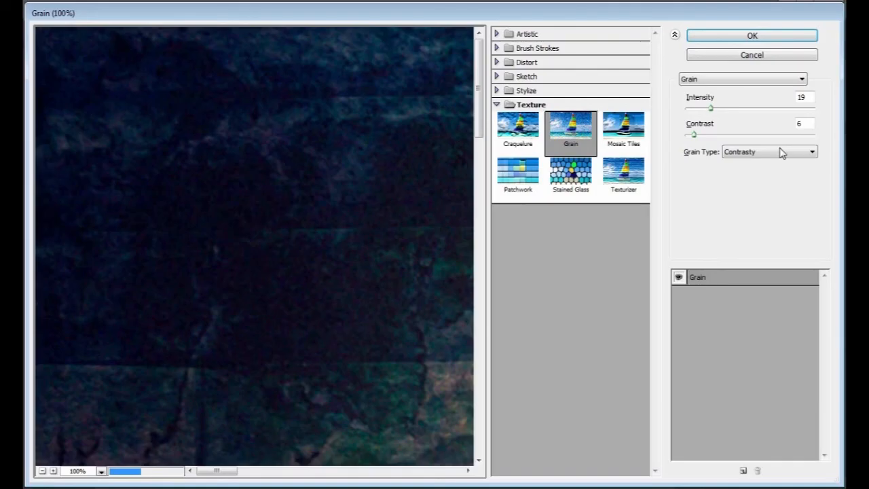
{"action": "left_click", "coordinate": [780, 151]}
{"action": "left_click", "coordinate": [740, 199]}
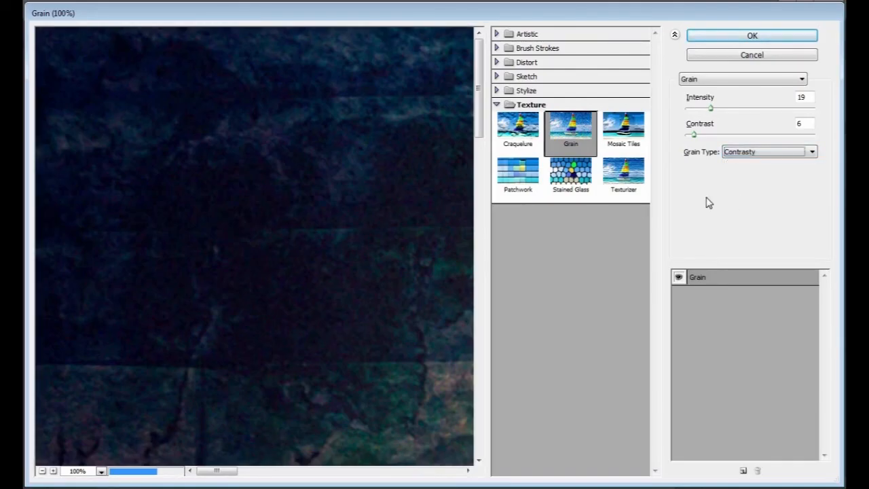
{"action": "key", "text": "ctrl+0"}
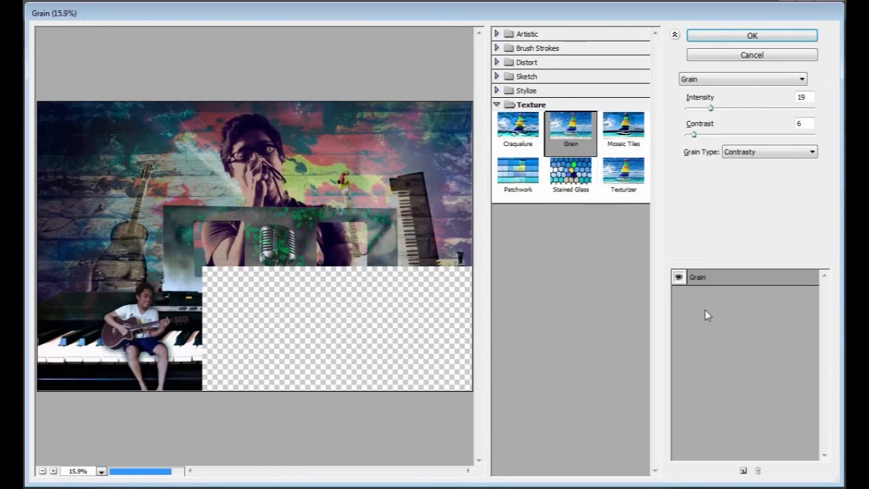
{"action": "left_click", "coordinate": [679, 277]}
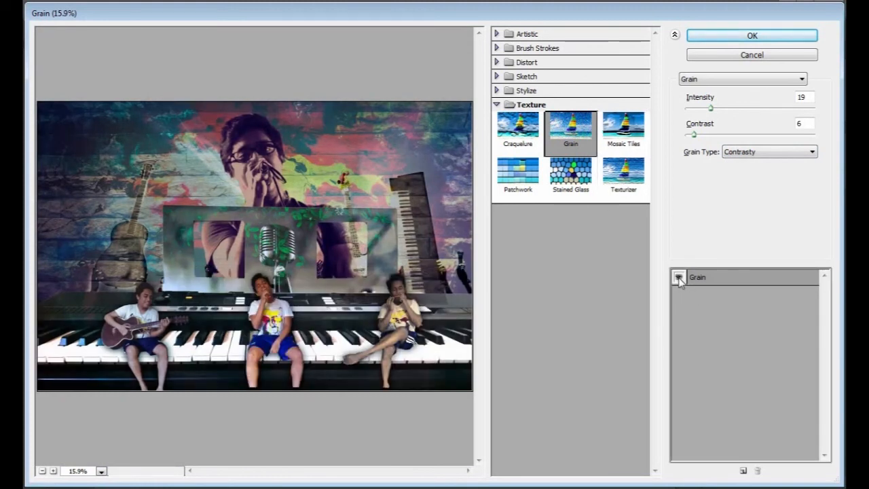
{"action": "left_click", "coordinate": [679, 277]}
{"action": "left_click", "coordinate": [679, 278]}
{"action": "left_click_drag", "start_coordinate": [699, 136], "coordinate": [704, 138]}
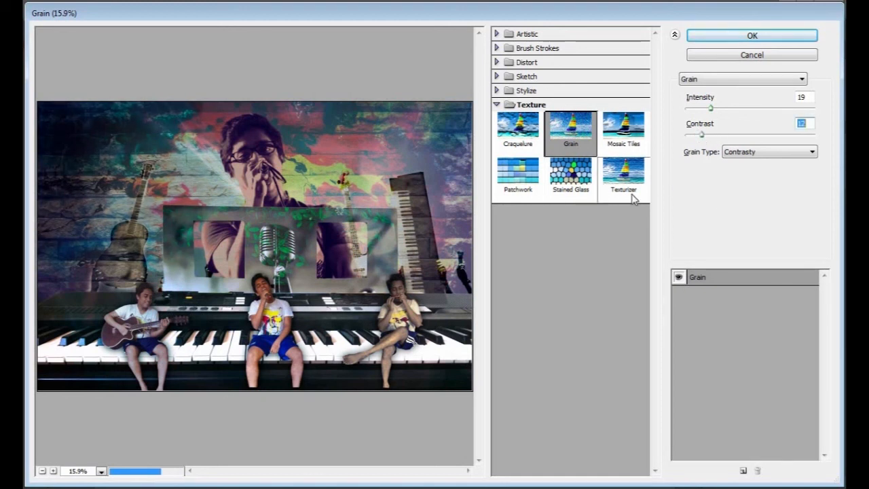
{"action": "left_click", "coordinate": [738, 37]}
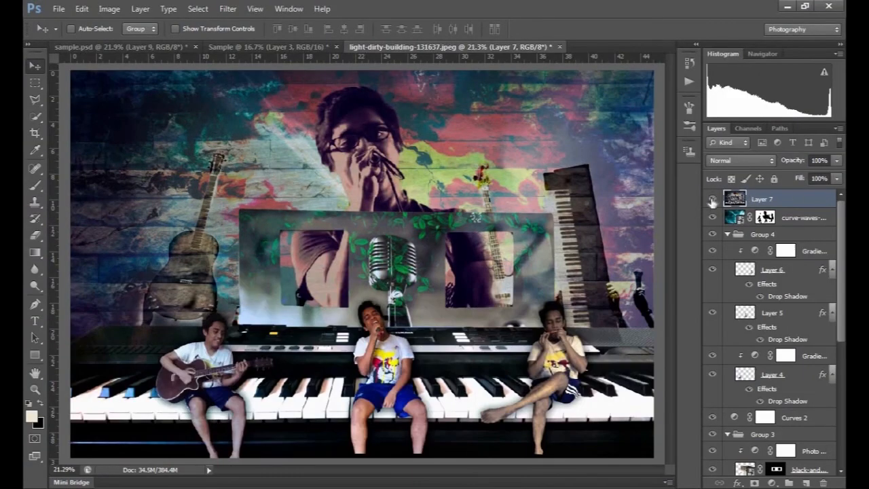
- Copy the smoke layer's mask onto the grained layer and compare the composite with and without that layer
{"action": "left_click", "coordinate": [712, 199]}
{"action": "left_click", "coordinate": [713, 200]}
{"action": "left_click_drag", "start_coordinate": [763, 219], "coordinate": [764, 199]}
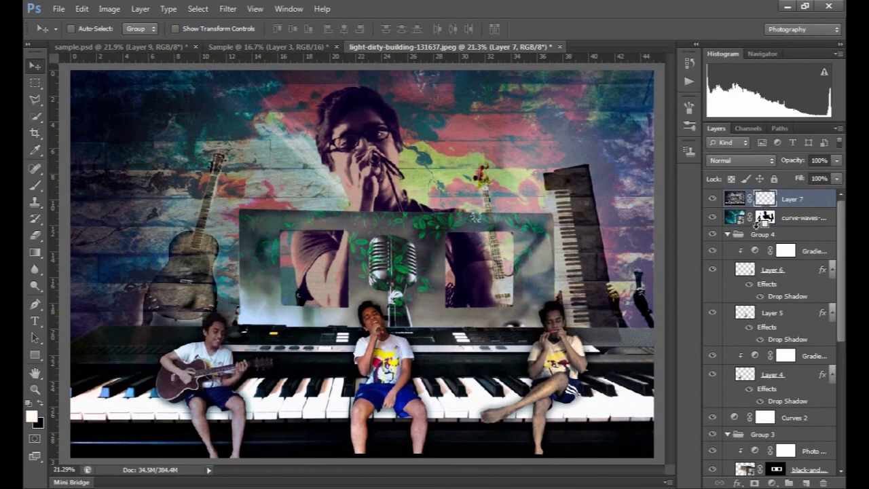
{"action": "left_click", "coordinate": [712, 200]}
{"action": "left_click", "coordinate": [712, 200]}
- Add an Exposure adjustment layer above the grained layer with exposure +0.31 and slightly shift its gamma correction
{"action": "left_click", "coordinate": [771, 482]}
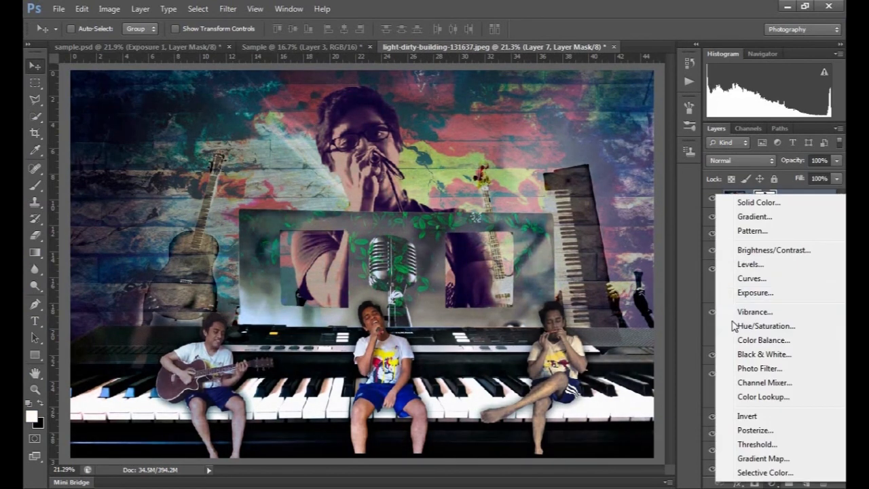
{"action": "left_click", "coordinate": [755, 292]}
{"action": "left_click_drag", "start_coordinate": [103, 187], "coordinate": [107, 186]}
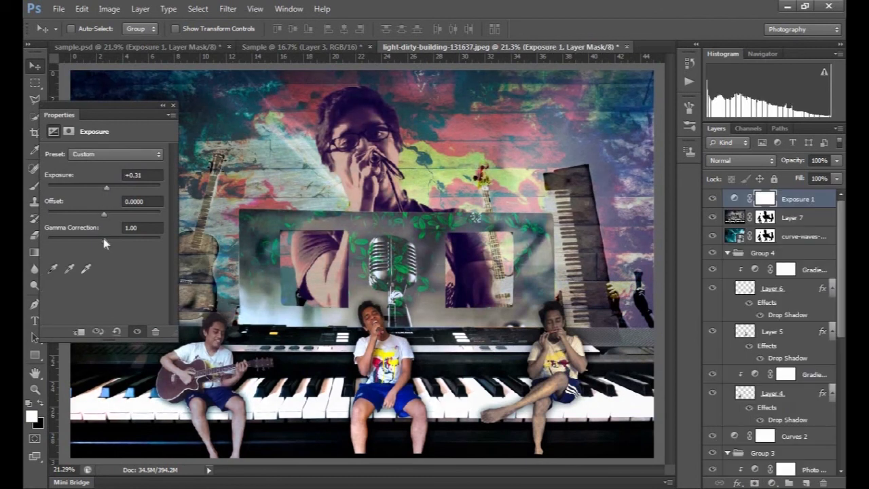
{"action": "left_click_drag", "start_coordinate": [104, 240], "coordinate": [103, 240]}
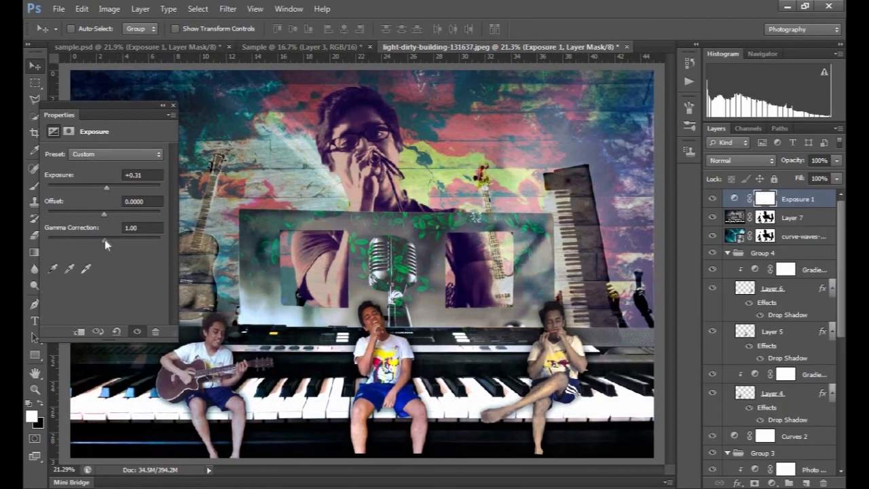
{"action": "left_click", "coordinate": [173, 105]}
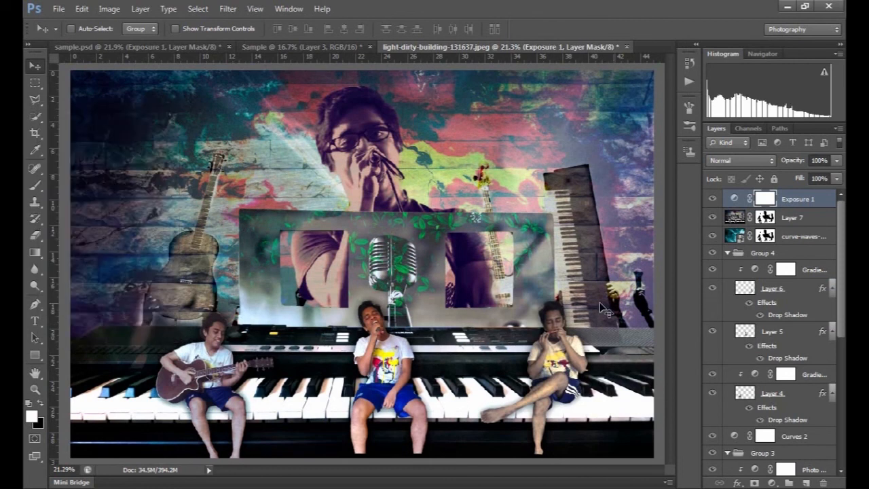
- Add a Color Lookup adjustment layer using the filmstock_50.3dl 3D LUT
{"action": "left_click", "coordinate": [770, 483]}
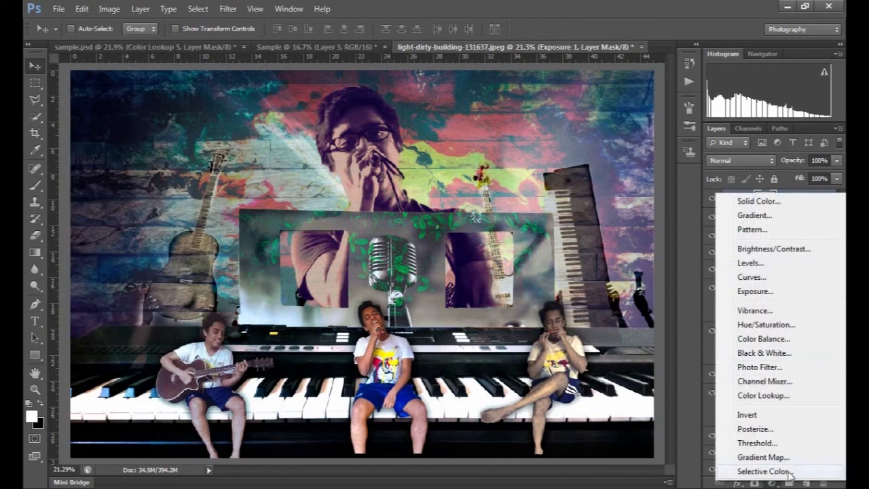
{"action": "left_click", "coordinate": [761, 396]}
{"action": "left_click", "coordinate": [133, 155]}
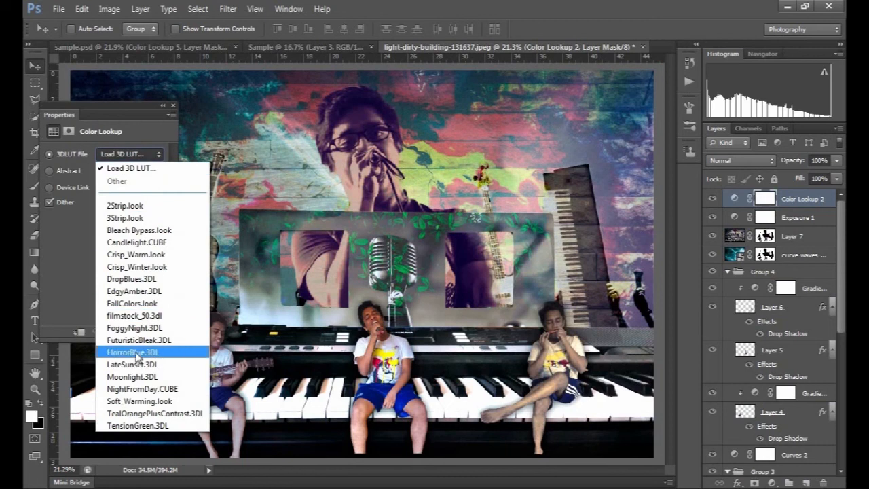
{"action": "left_click", "coordinate": [133, 315]}
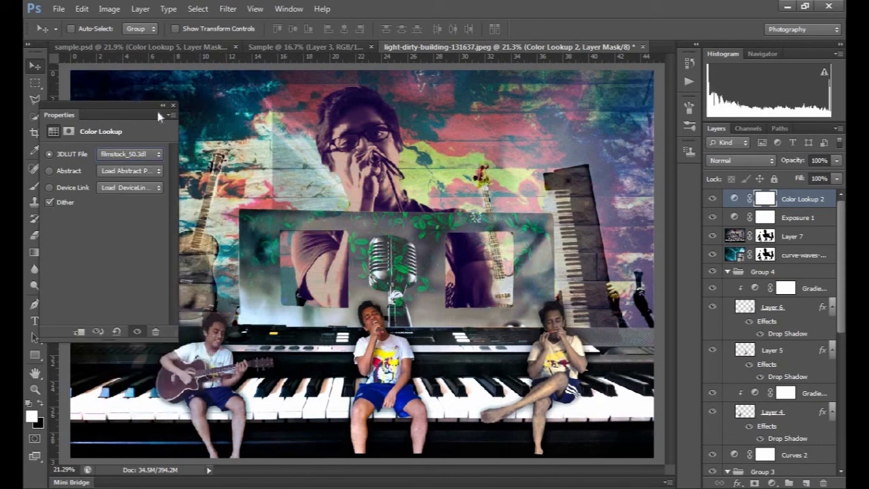
{"action": "left_click", "coordinate": [174, 106]}
- Add a second Color Lookup adjustment layer on top using the EdgyAmber.3DL 3D LUT
{"action": "left_click", "coordinate": [771, 483]}
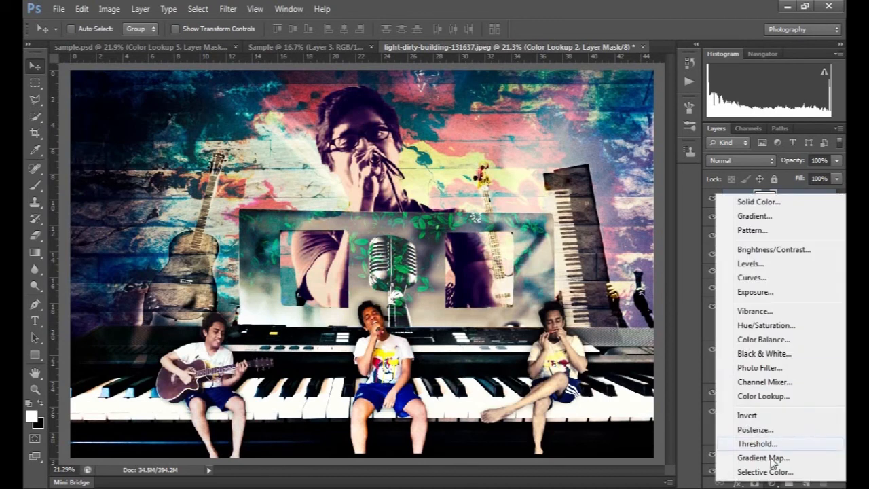
{"action": "left_click", "coordinate": [759, 397]}
{"action": "left_click", "coordinate": [129, 154]}
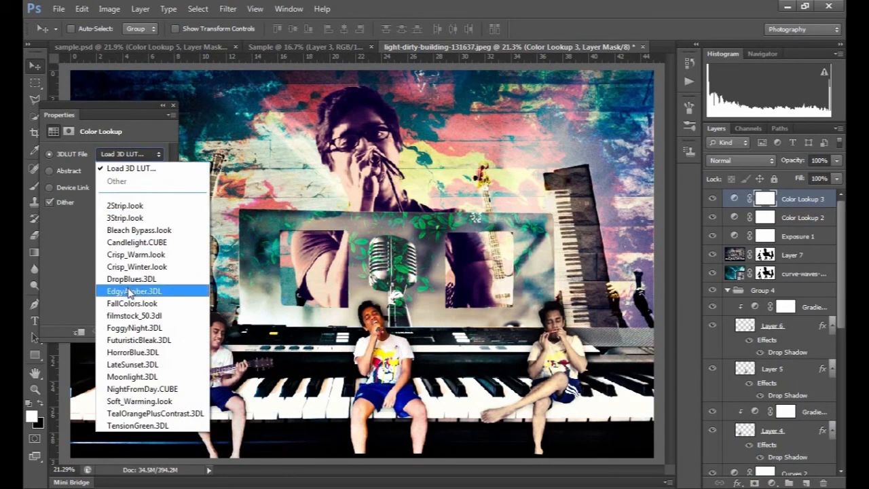
{"action": "left_click", "coordinate": [139, 289]}
{"action": "left_click", "coordinate": [173, 106]}
- Add another Color Lookup adjustment layer above the amber one using the LateSunset.3DL 3D LUT
{"action": "left_click", "coordinate": [771, 483]}
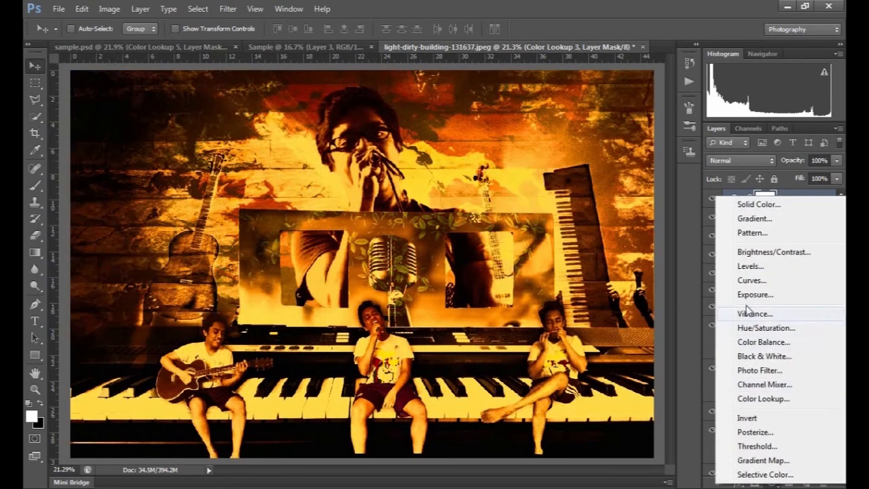
{"action": "left_click", "coordinate": [759, 399]}
{"action": "left_click", "coordinate": [129, 154]}
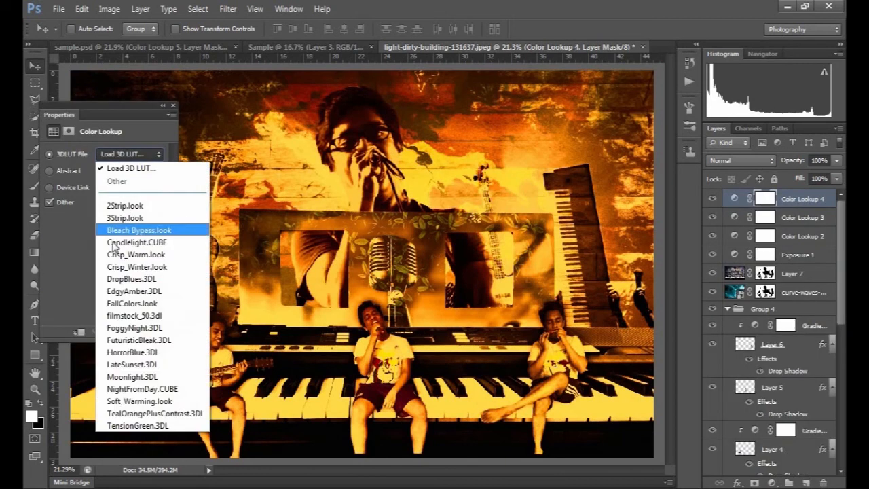
{"action": "left_click", "coordinate": [133, 364]}
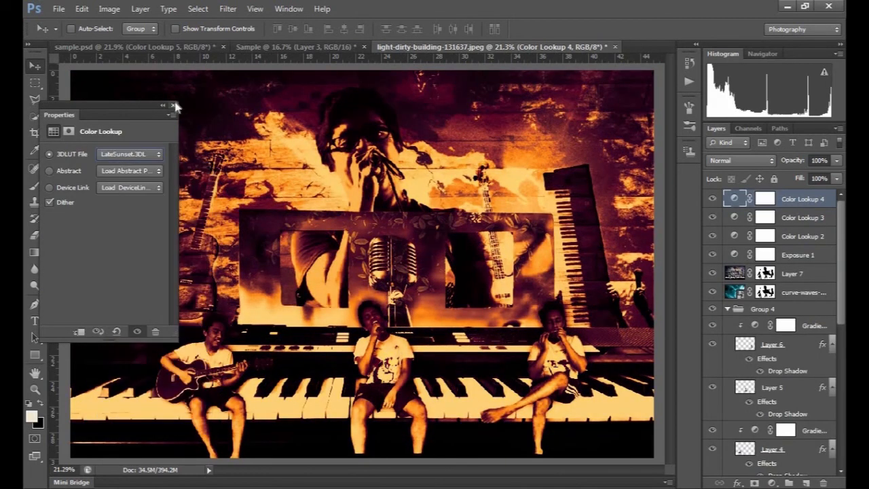
{"action": "left_click", "coordinate": [174, 106]}
- Reduce the opacity of the three new Color Lookup layers, with filmstock at 42%, EdgyAmber lowered and LateSunset at 41%
{"action": "left_click", "coordinate": [797, 175]}
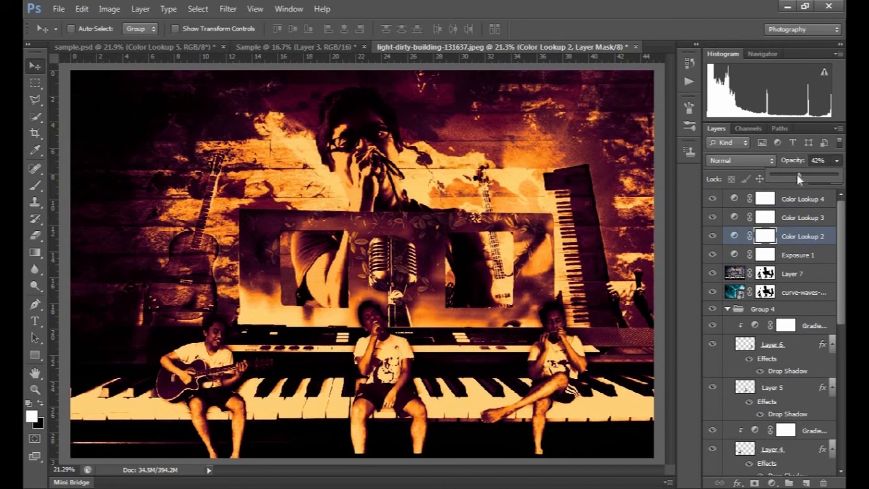
{"action": "left_click", "coordinate": [734, 222]}
{"action": "left_click", "coordinate": [734, 221]}
{"action": "left_click", "coordinate": [837, 161]}
{"action": "left_click_drag", "start_coordinate": [798, 176], "coordinate": [787, 175]}
{"action": "left_click", "coordinate": [737, 200]}
{"action": "left_click", "coordinate": [737, 199]}
{"action": "left_click", "coordinate": [836, 161]}
{"action": "left_click", "coordinate": [798, 175]}
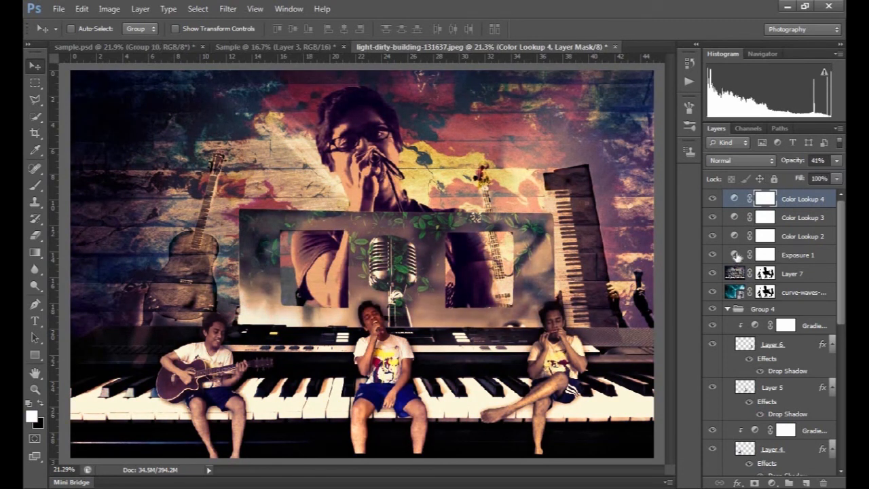
- Group the Exposure and three Color Lookup layers, set the group's opacity to 63%, and compare the result with it hidden
{"action": "left_click", "coordinate": [737, 254], "text": "shift"}
{"action": "key", "text": "ctrl+g"}
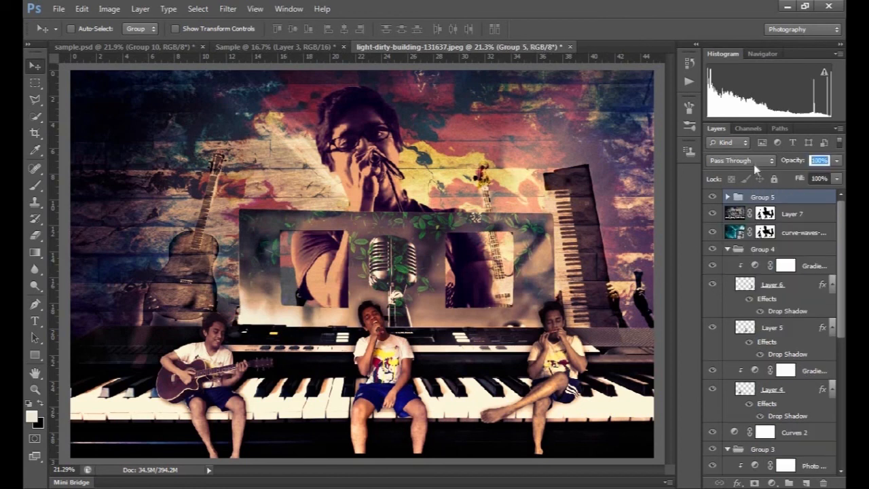
{"action": "key", "text": "6"}
{"action": "key", "text": "3"}
{"action": "left_click", "coordinate": [713, 198]}
{"action": "left_click", "coordinate": [714, 197]}
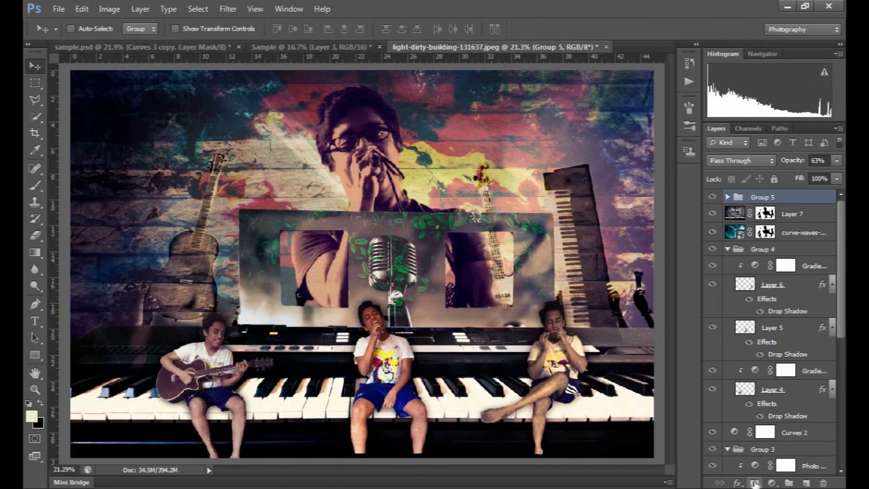
- Add a brightening Curves adjustment layer above the color-grading group with a point at input 110, output 150
{"action": "left_click", "coordinate": [755, 483]}
{"action": "left_click", "coordinate": [755, 276]}
{"action": "left_click_drag", "start_coordinate": [117, 222], "coordinate": [109, 219]}
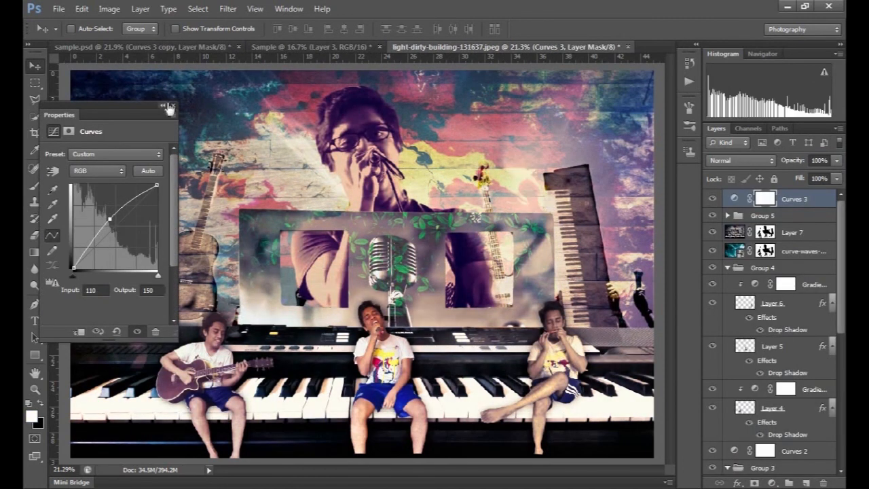
{"action": "left_click", "coordinate": [173, 106]}
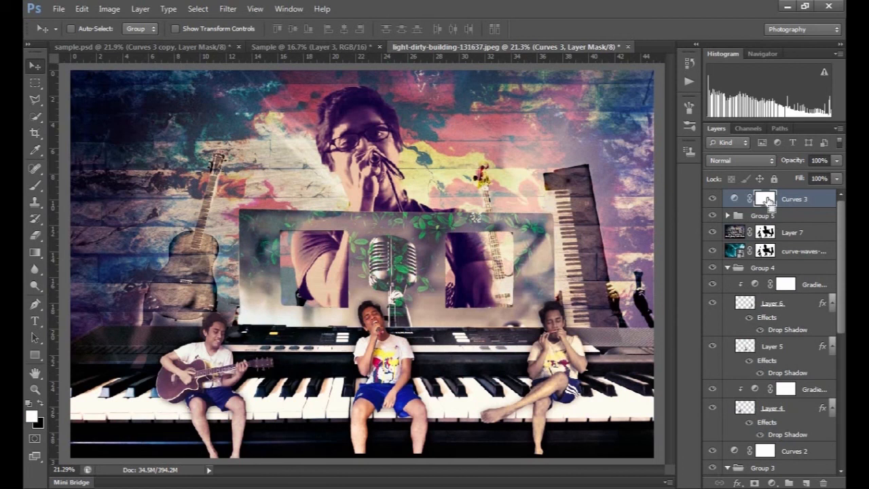
- Invert the Curves 3 mask to black and paint white over the seated guitarist's lit areas with a 67 px brush
{"action": "key", "text": "ctrl+i"}
{"action": "left_click", "coordinate": [35, 185]}
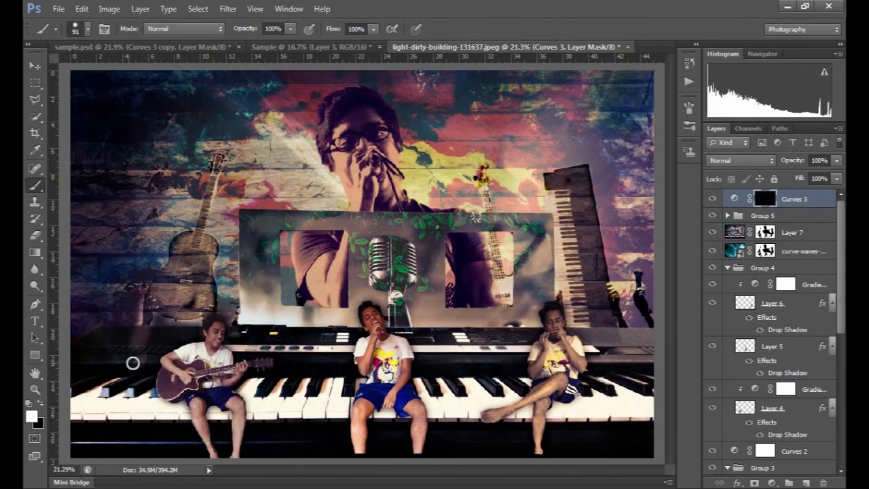
{"action": "key", "text": "x"}
{"action": "key", "text": "ctrl+plus"}
{"action": "key", "text": "ctrl+plus"}
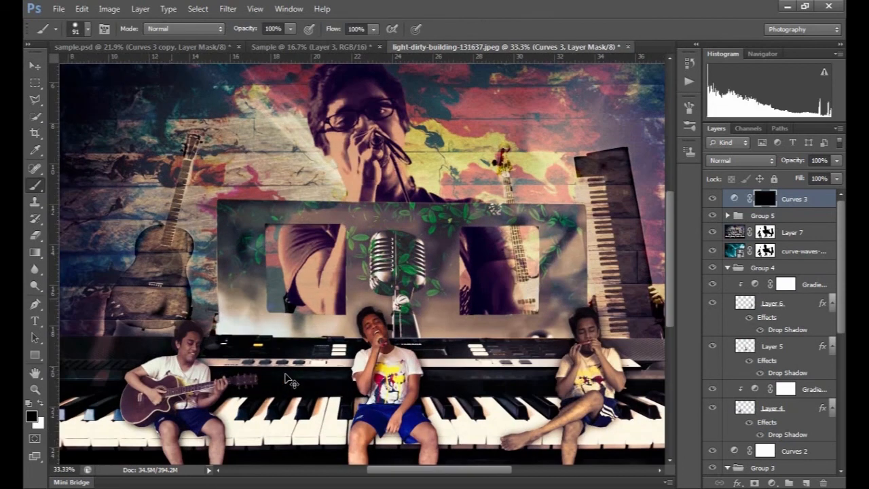
{"action": "key", "text": "ctrl+plus"}
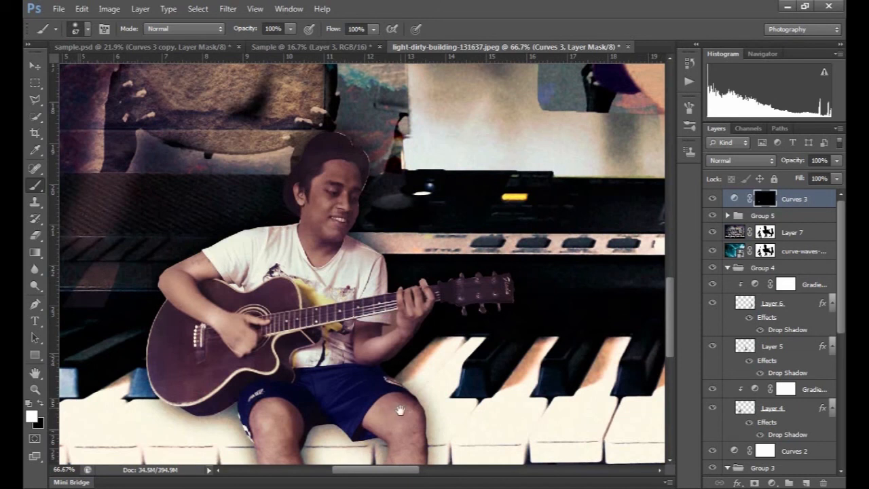
{"action": "left_click_drag", "start_coordinate": [399, 404], "coordinate": [389, 258]}
{"action": "mouse_move", "coordinate": [265, 333]}
{"action": "left_mouse_down"}
{"action": "mouse_move", "coordinate": [268, 261]}
{"action": "mouse_move", "coordinate": [319, 402]}
{"action": "left_mouse_up"}
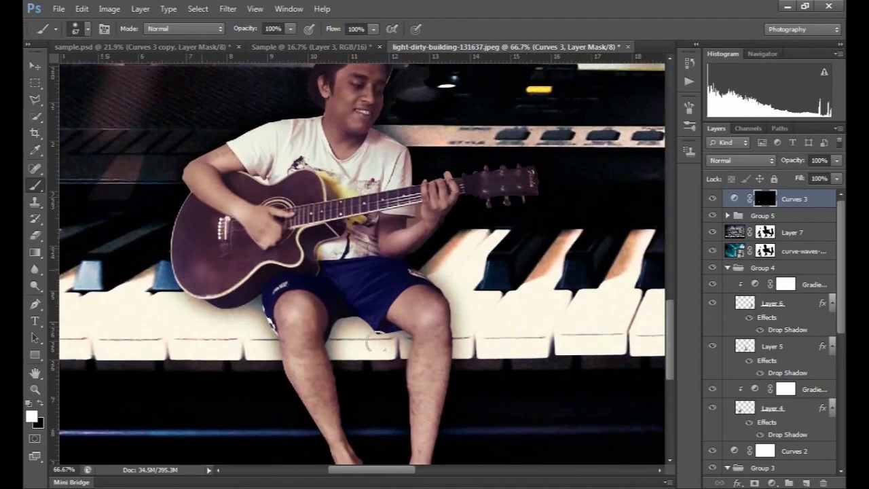
{"action": "left_click_drag", "start_coordinate": [314, 266], "coordinate": [256, 380]}
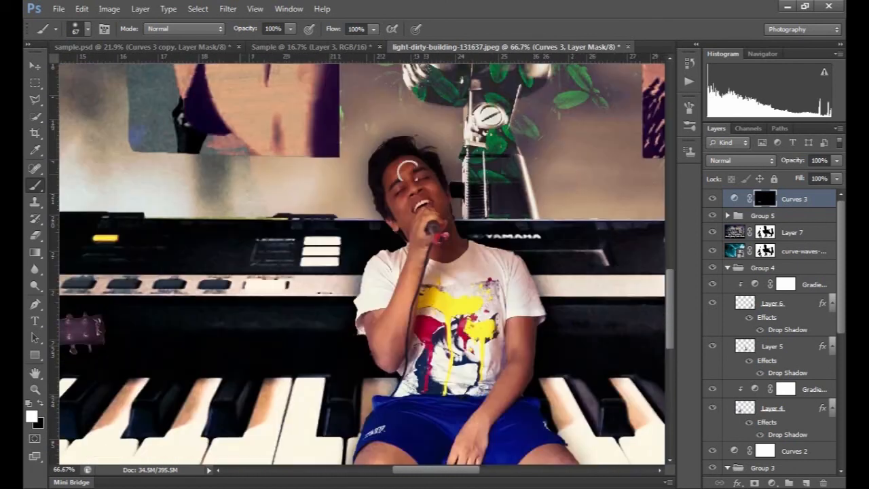
- Paint white on the Curves 3 mask over the seated singer's face and raised arm to brighten them
{"action": "key", "text": "x"}
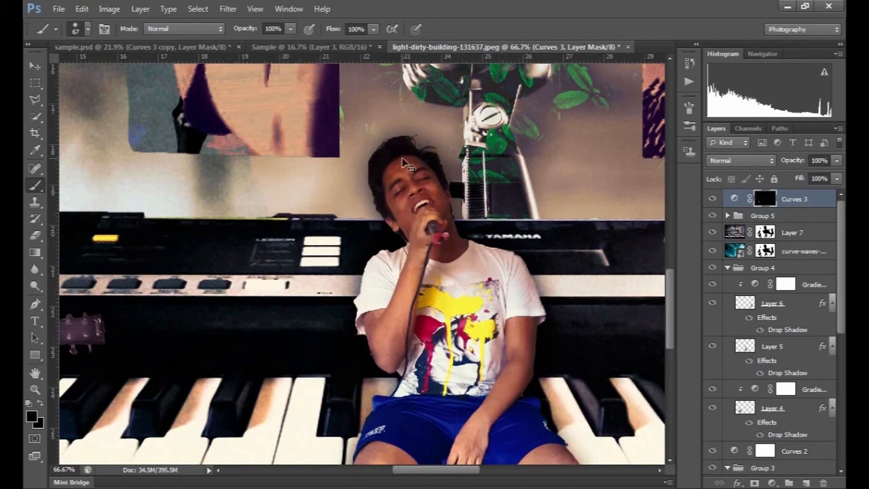
{"action": "key", "text": "x"}
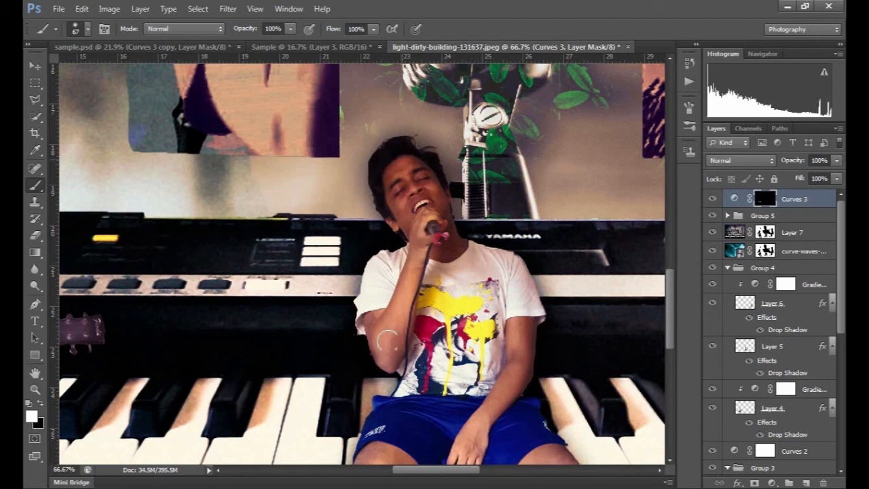
{"action": "left_click_drag", "start_coordinate": [388, 340], "coordinate": [414, 258]}
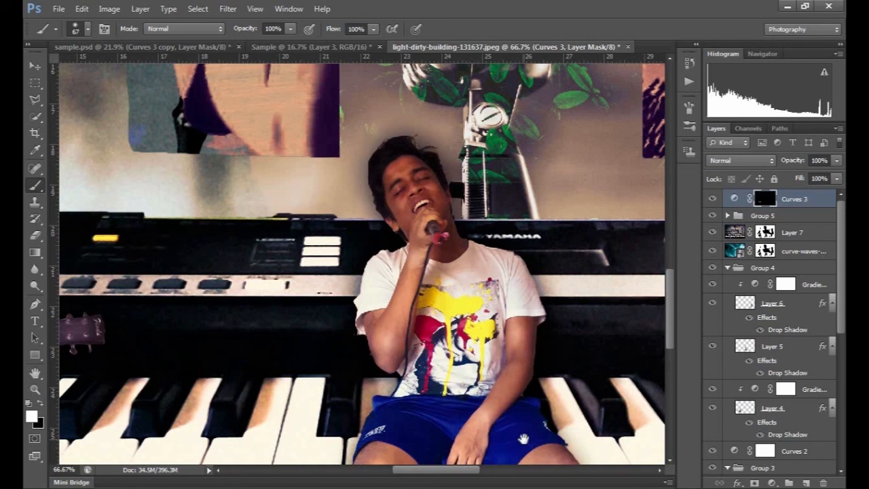
{"action": "left_click_drag", "start_coordinate": [523, 438], "coordinate": [514, 348]}
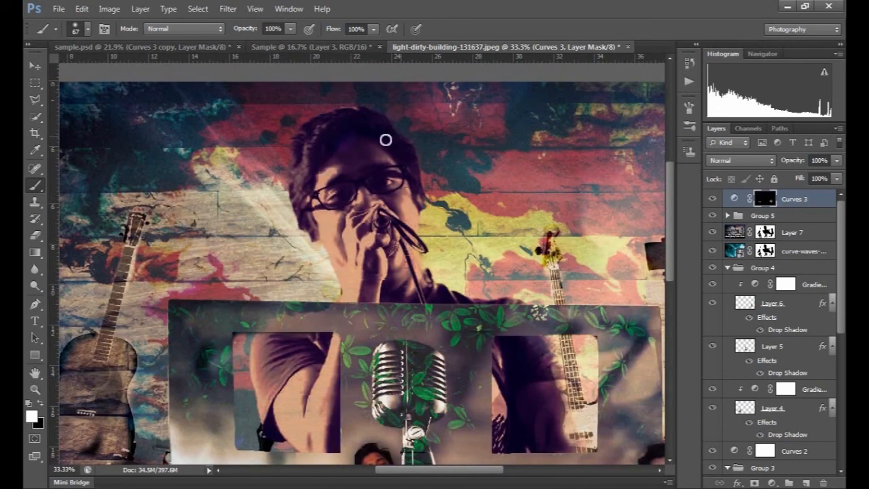
- Brighten the large background singer's face, hands and forearm by painting white on the Curves 3 mask, enlarging the brush to 283 px
{"action": "left_click_drag", "start_coordinate": [354, 158], "coordinate": [379, 158]}
{"action": "left_click", "coordinate": [351, 127]}
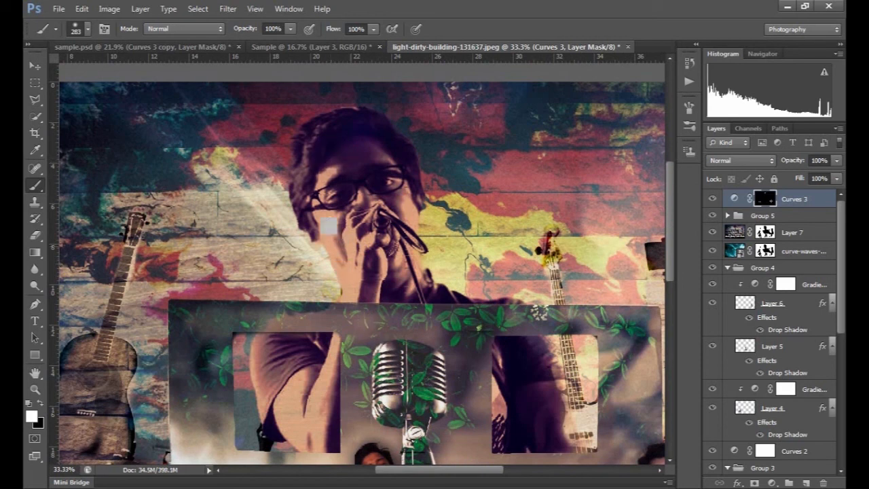
{"action": "left_click", "coordinate": [398, 202]}
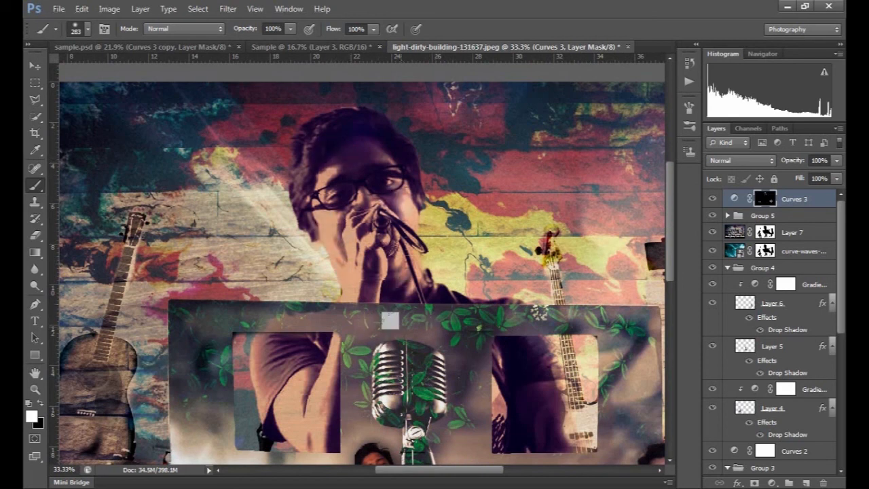
{"action": "left_click", "coordinate": [303, 407]}
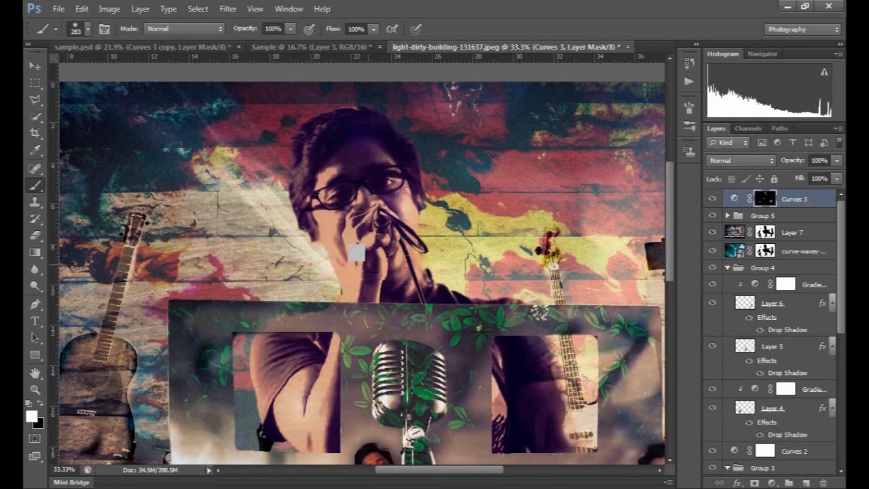
{"action": "left_click", "coordinate": [360, 257]}
- Lower the Curves 3 layer's opacity to 50% and compare the image with the layer hidden and shown
{"action": "key", "text": "ctrl+0"}
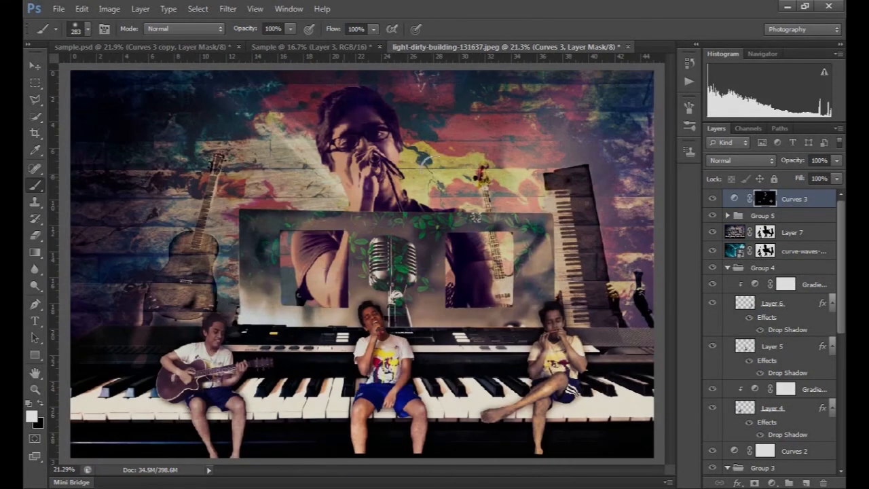
{"action": "left_click", "coordinate": [837, 161]}
{"action": "left_click_drag", "start_coordinate": [814, 182], "coordinate": [808, 180]}
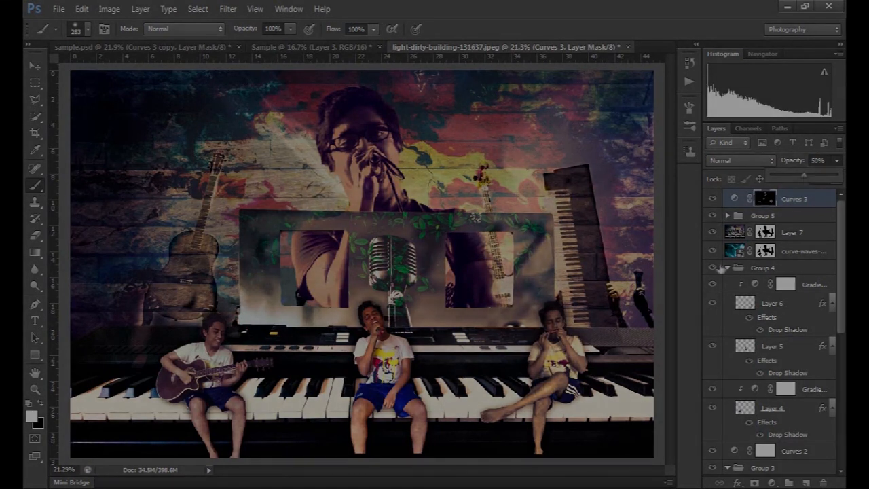
{"action": "left_click", "coordinate": [712, 199]}
{"action": "left_click", "coordinate": [712, 199]}
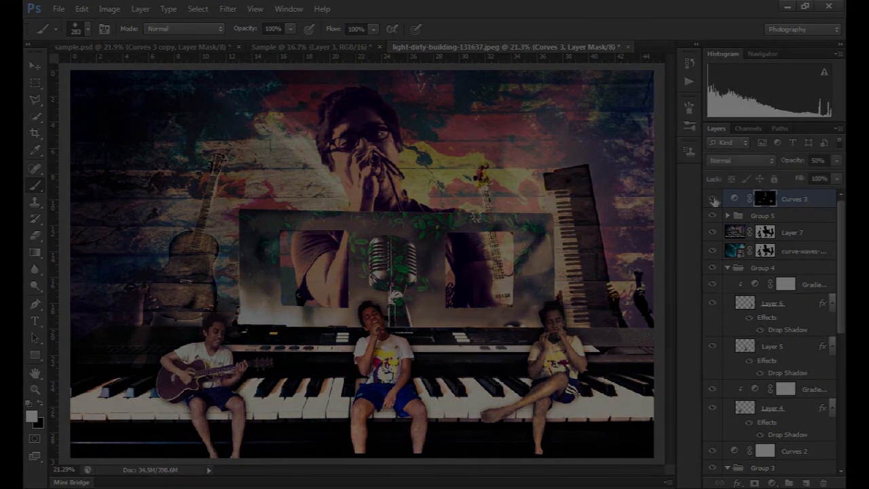